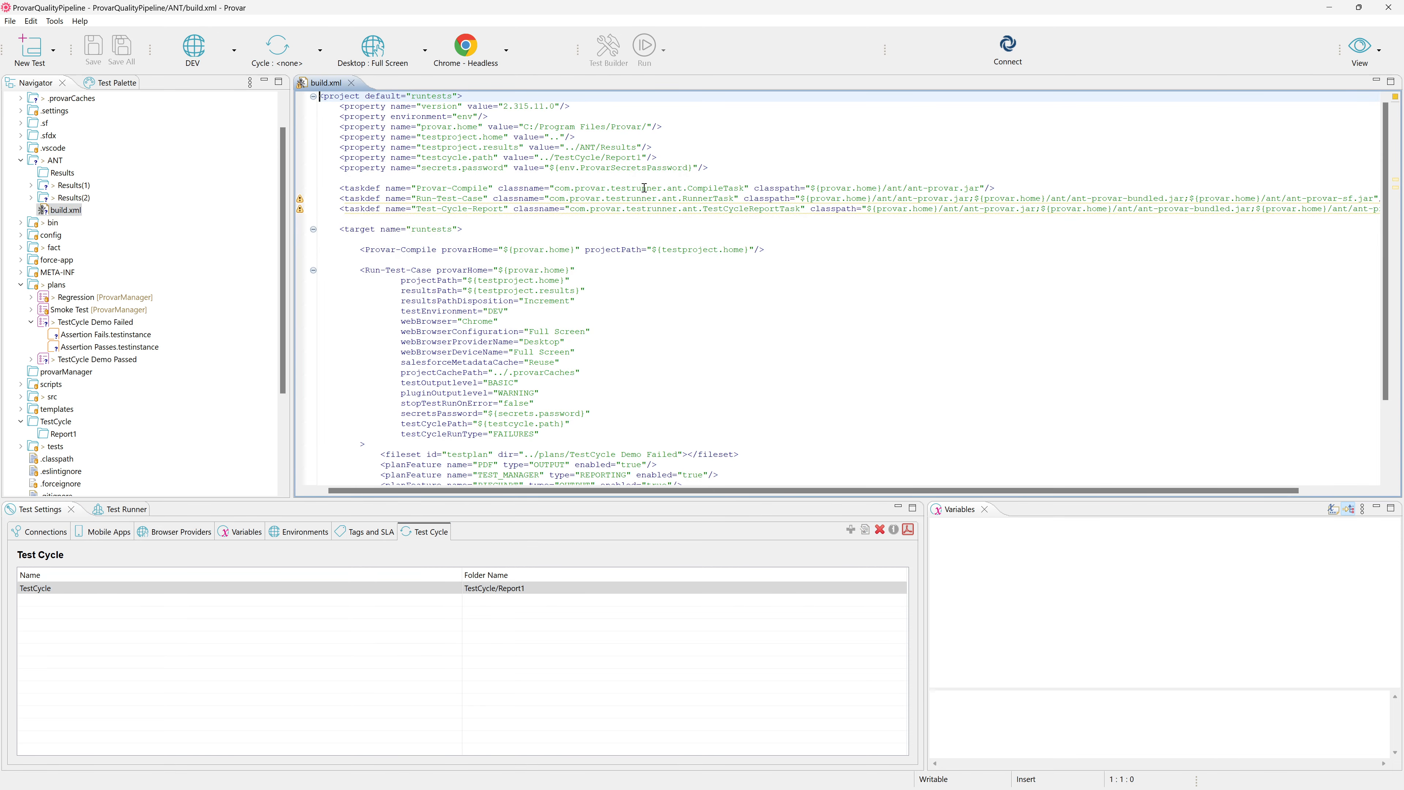
Examine build.xml for the testcycle.path property, the test cycle path and run type attributes, and the test plan fileset with its plan features.
{"action": "scroll", "coordinate": [443, 267], "scroll_direction": "down", "scroll_amount": 2}
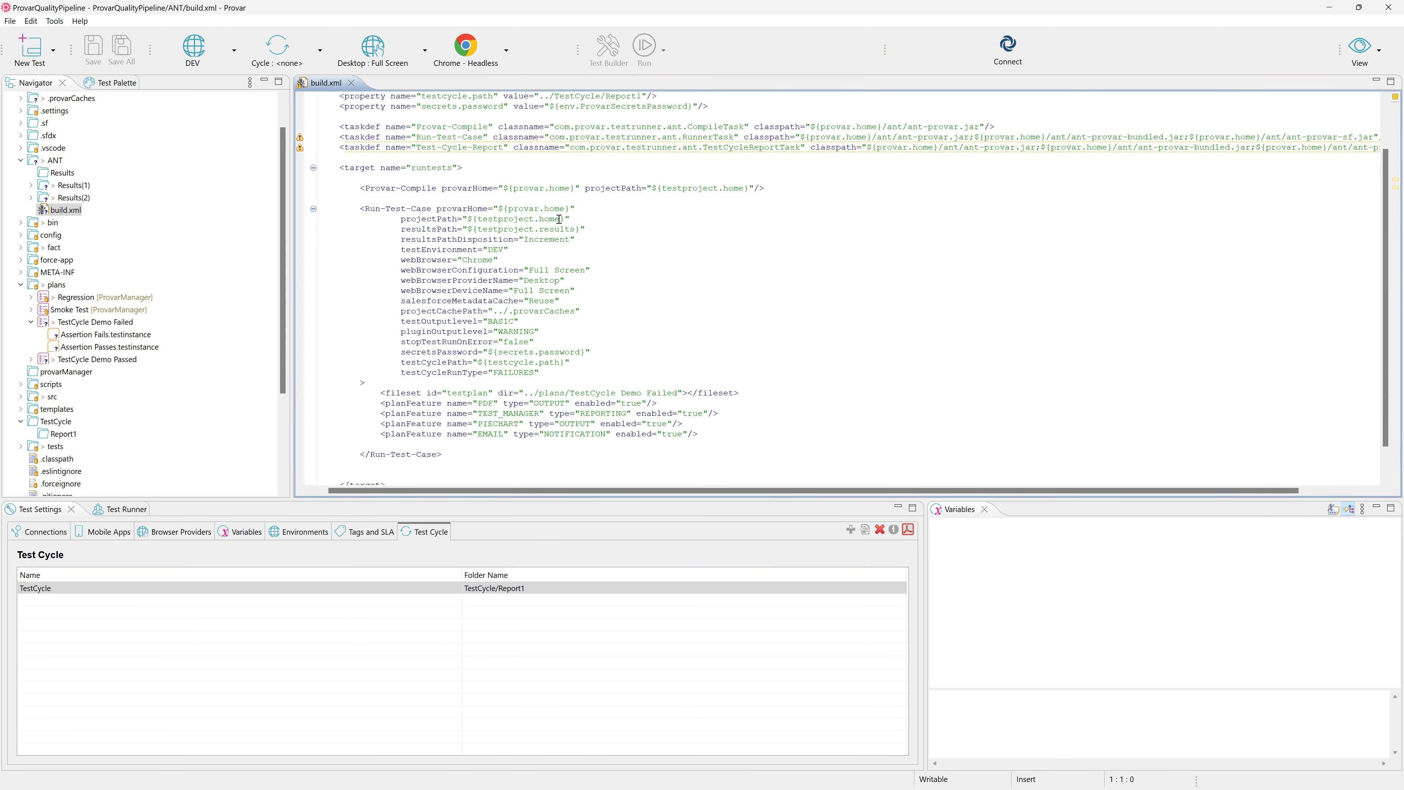
{"action": "scroll", "coordinate": [560, 220], "scroll_direction": "up", "scroll_amount": 2}
{"action": "left_click", "coordinate": [673, 157]}
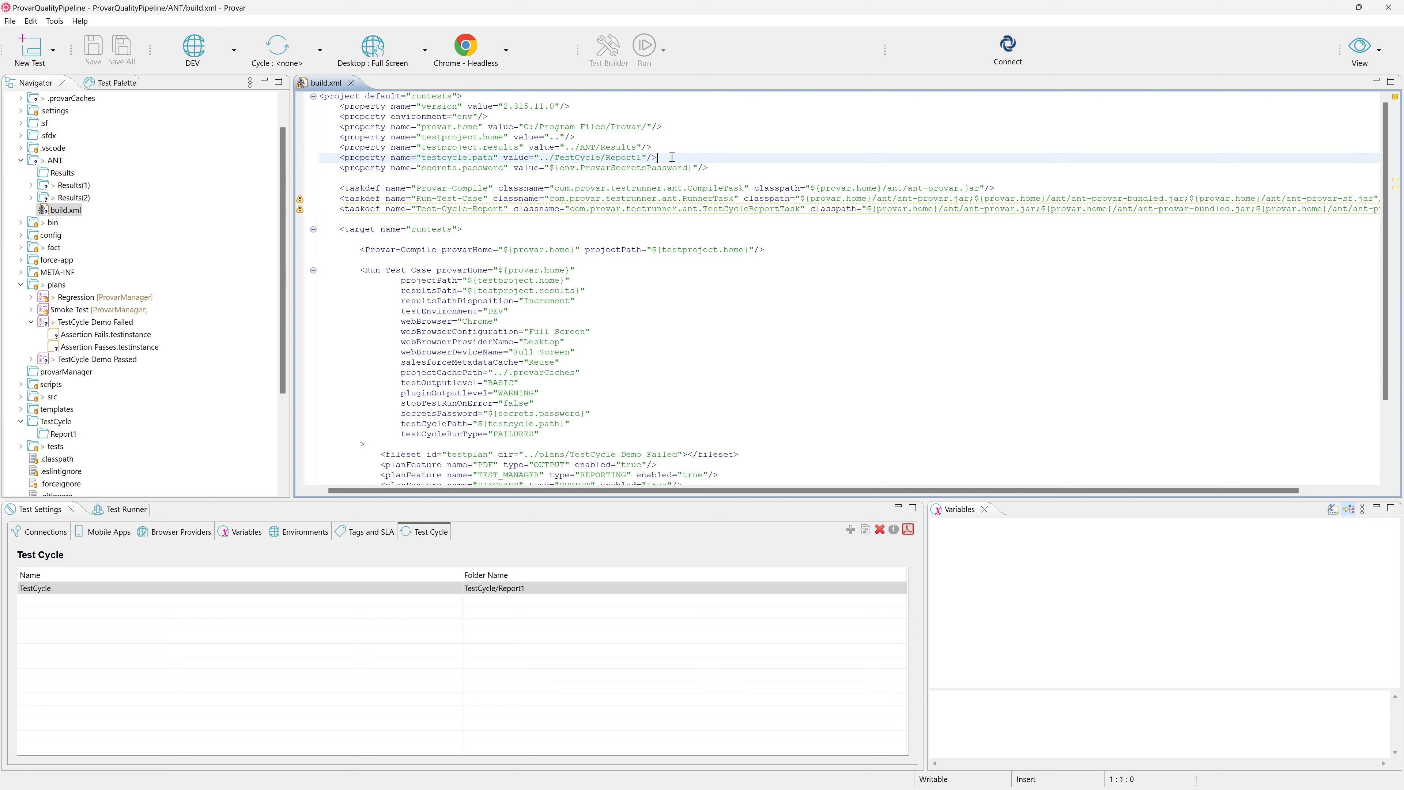
{"action": "left_click_drag", "start_coordinate": [672, 157], "coordinate": [319, 158]}
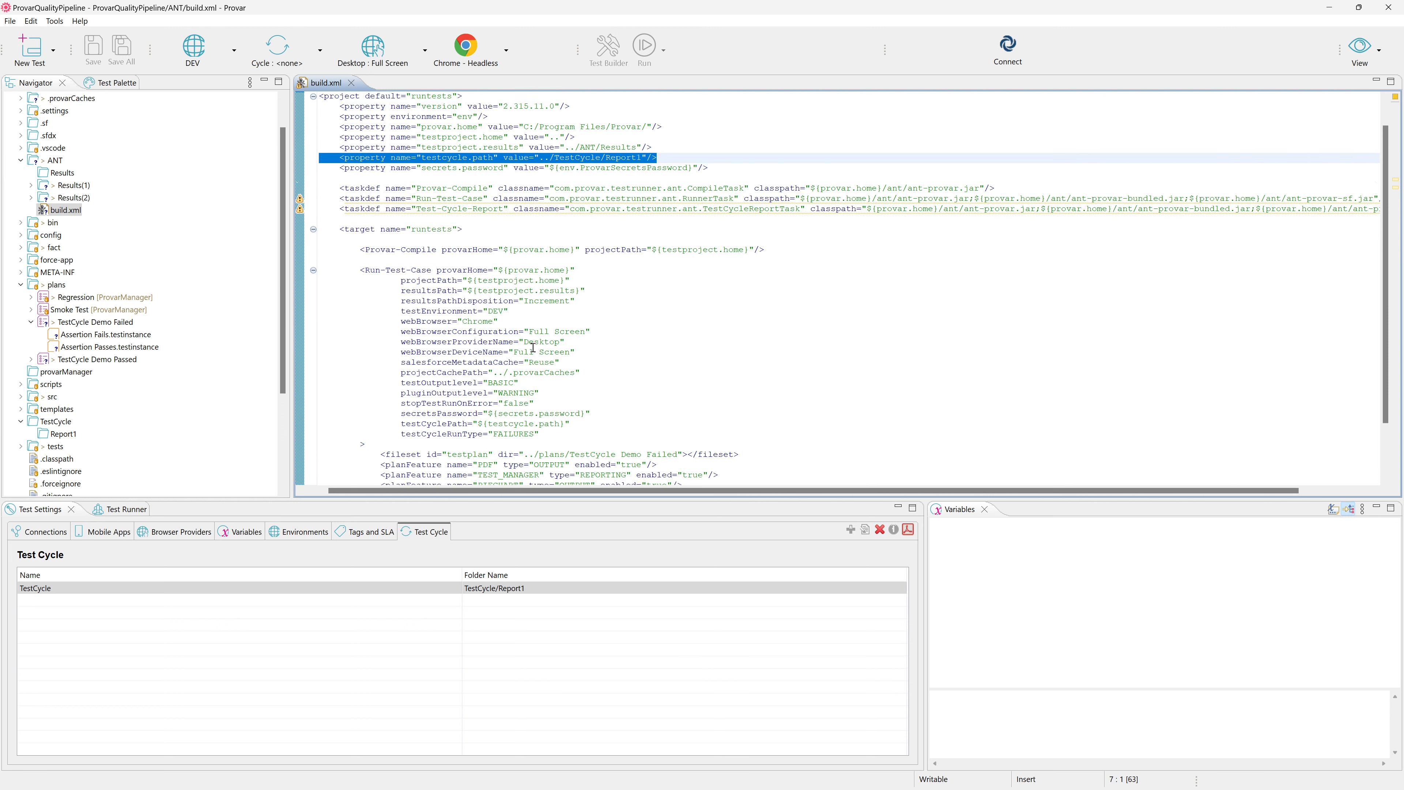
{"action": "scroll", "coordinate": [533, 347], "scroll_direction": "down", "scroll_amount": 1}
{"action": "left_click_drag", "start_coordinate": [539, 403], "coordinate": [329, 384]}
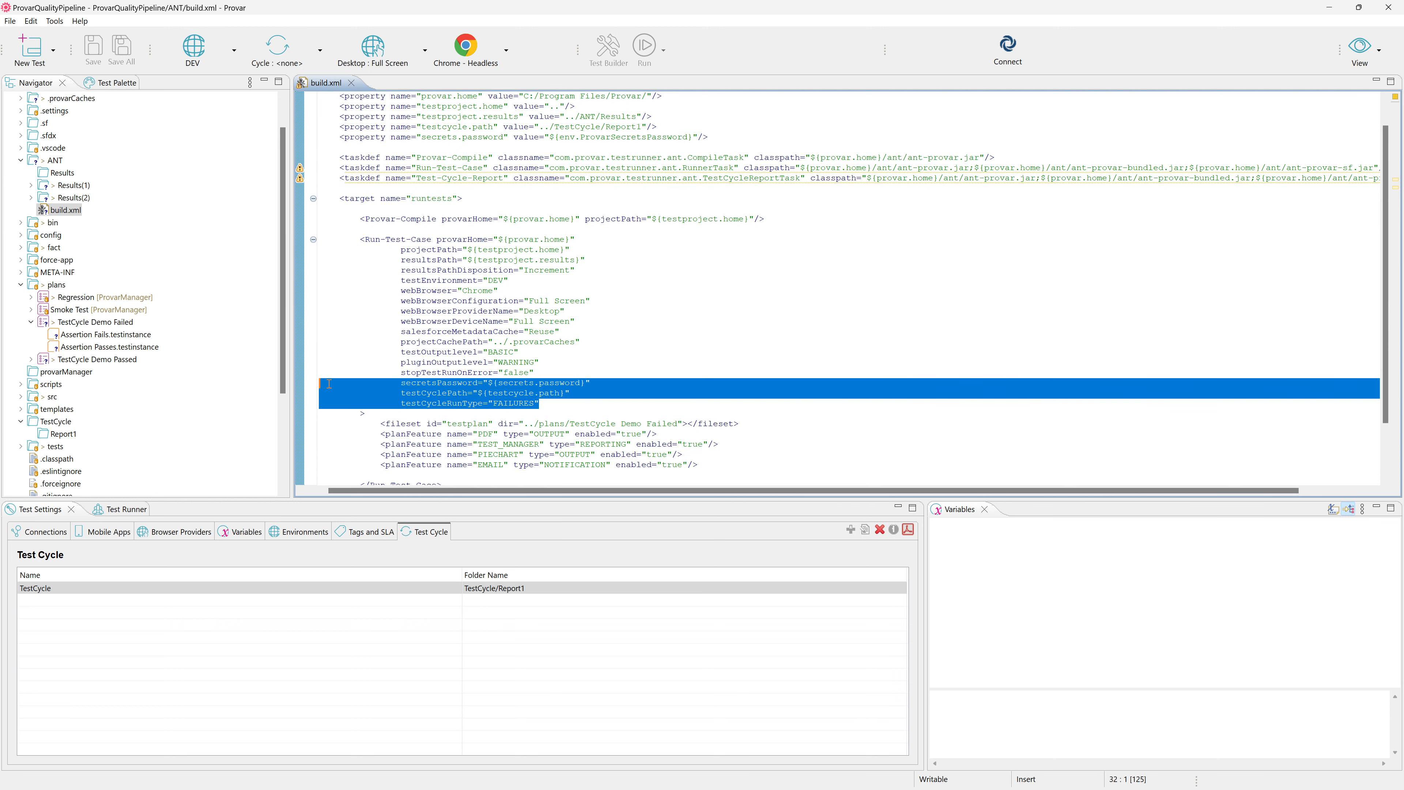
{"action": "double_click", "coordinate": [530, 404]}
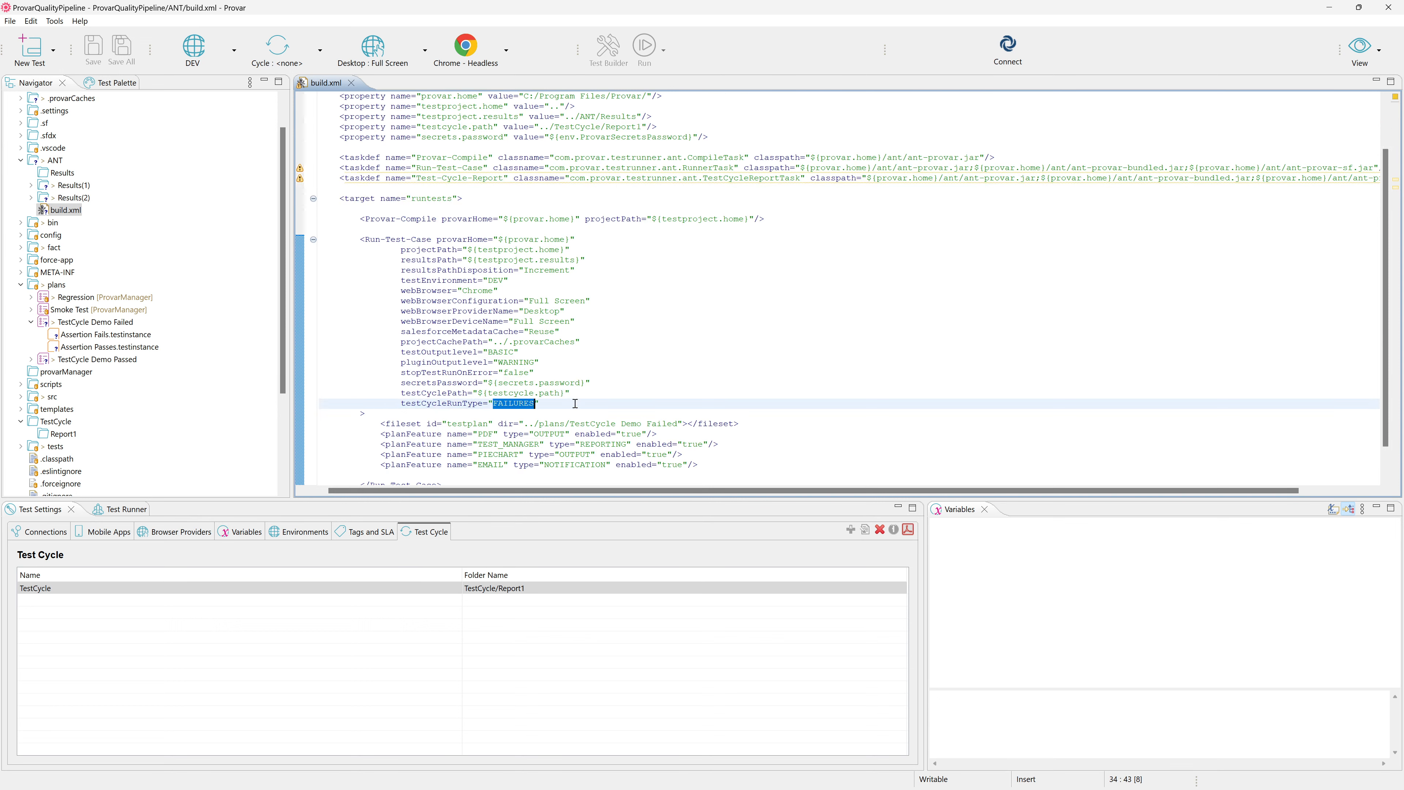
{"action": "scroll", "coordinate": [529, 381], "scroll_direction": "down", "scroll_amount": 2}
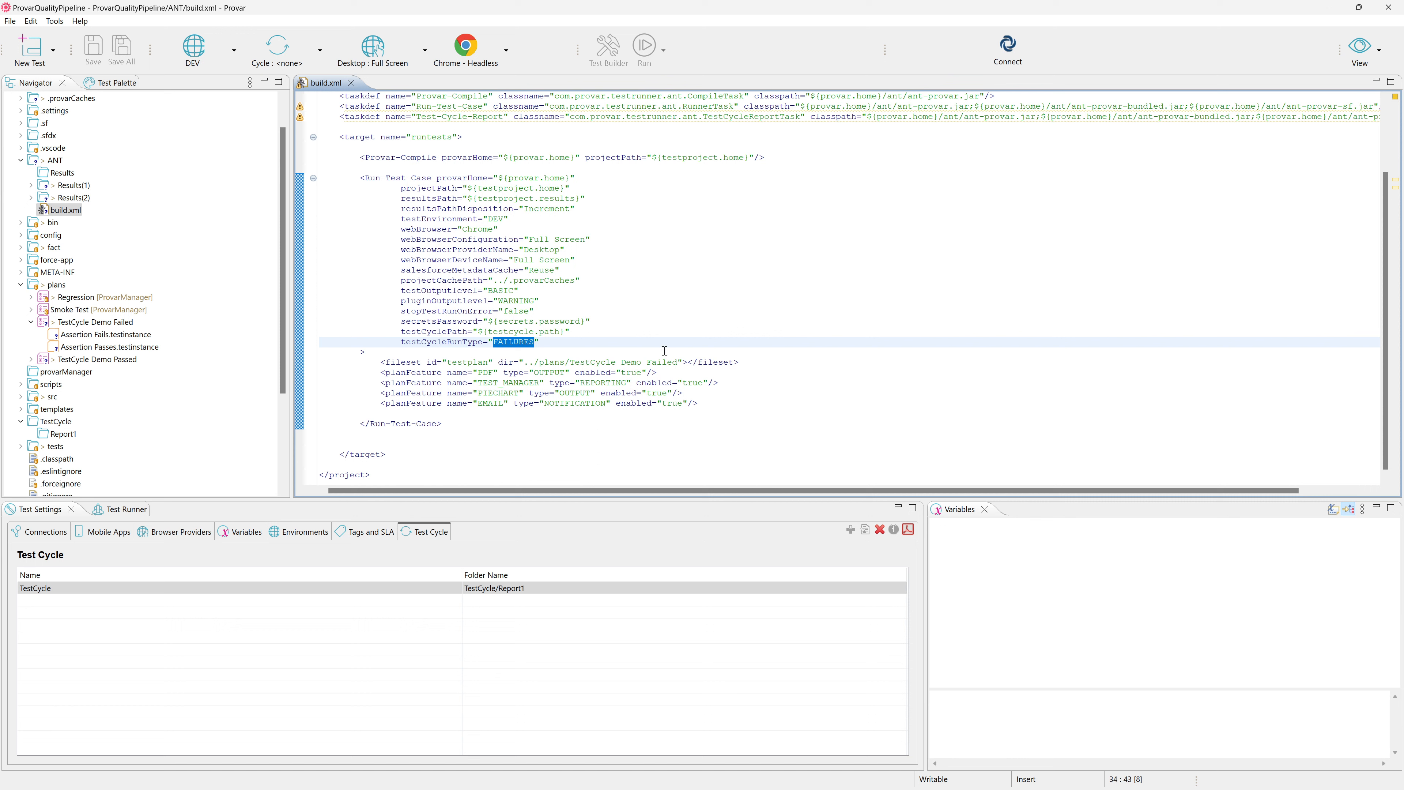
{"action": "left_click_drag", "start_coordinate": [678, 362], "coordinate": [581, 373]}
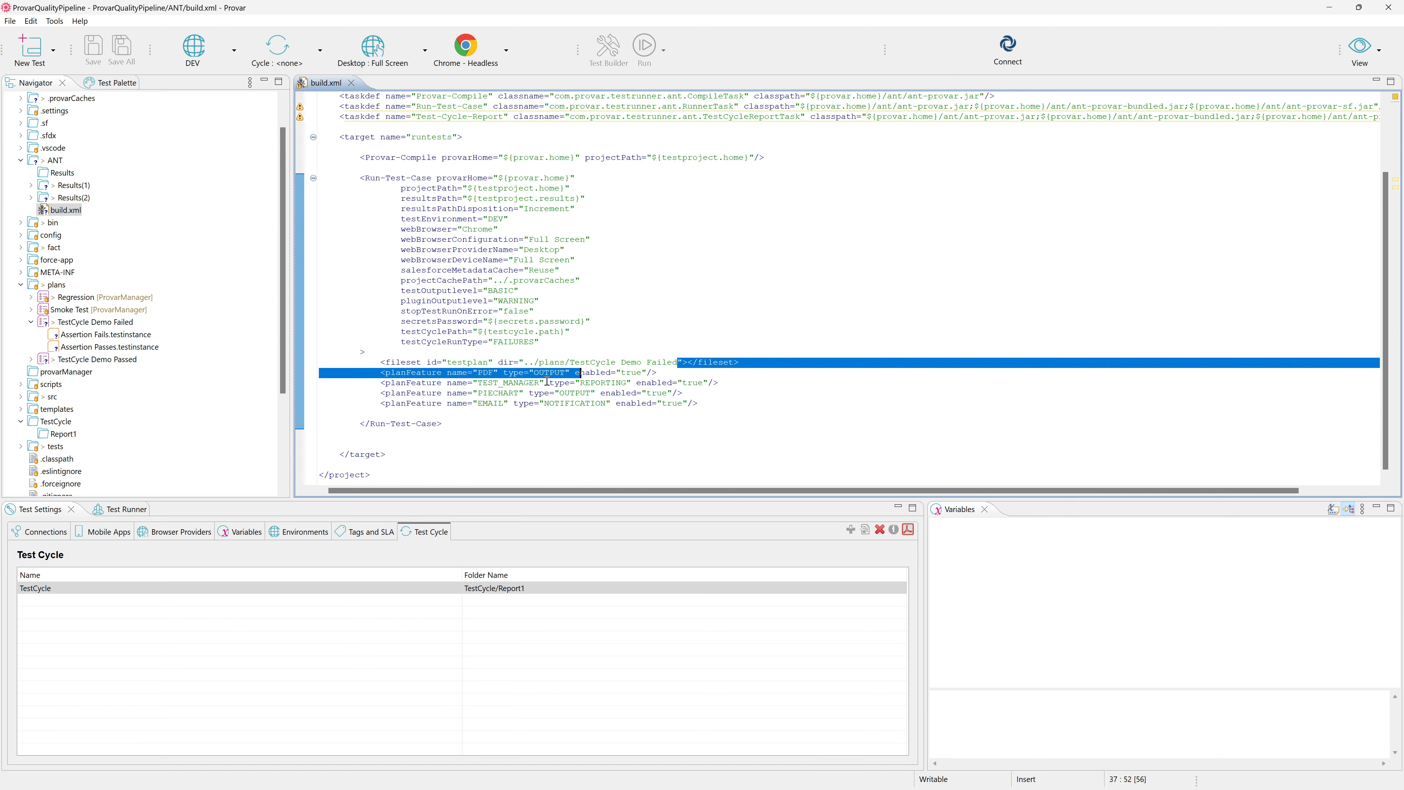
{"action": "left_click_drag", "start_coordinate": [366, 365], "coordinate": [759, 405]}
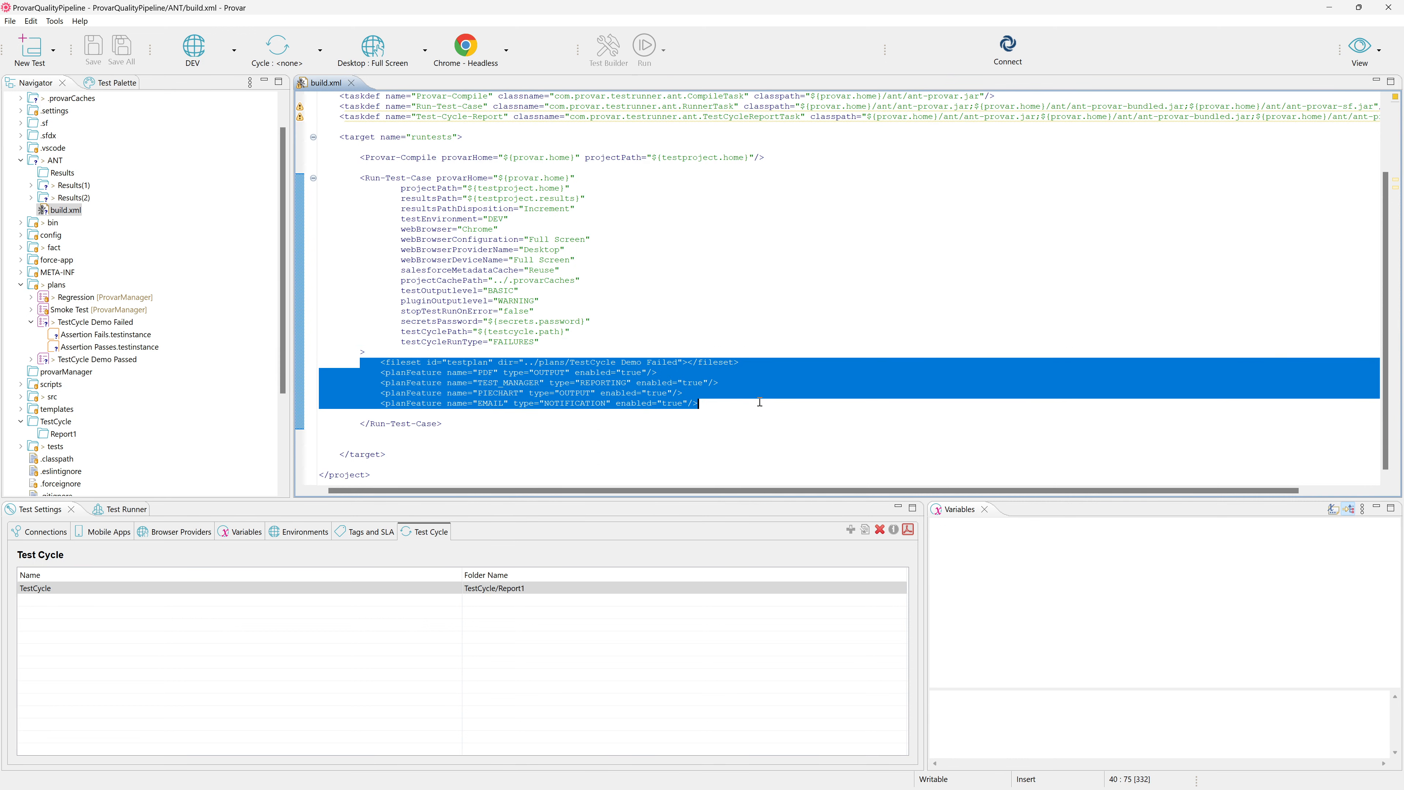
{"action": "left_click", "coordinate": [758, 404]}
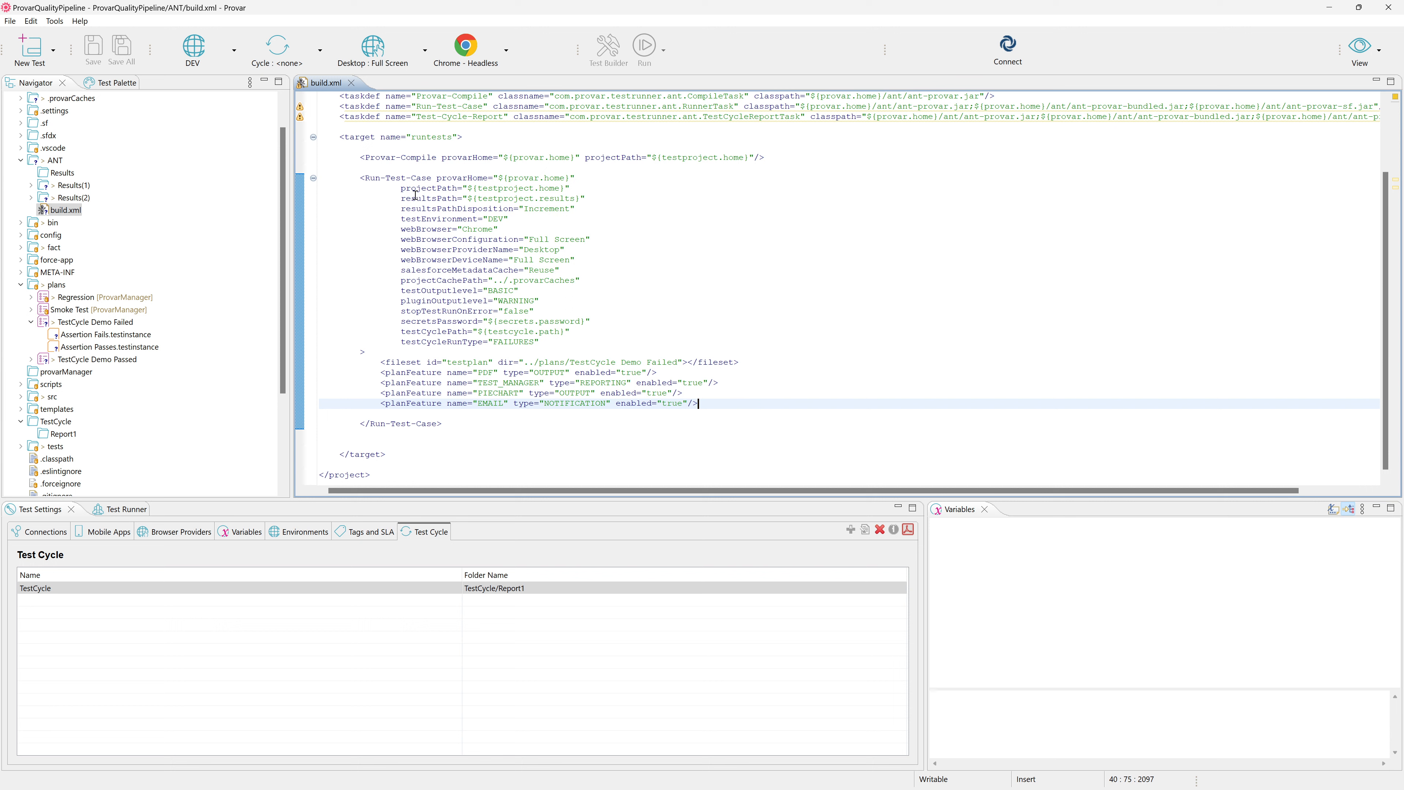
Show the ProvarQualityPipeline project's location in File Explorer from its project properties, and switch to that window.
{"action": "scroll", "coordinate": [92, 138], "scroll_direction": "up", "scroll_amount": 1}
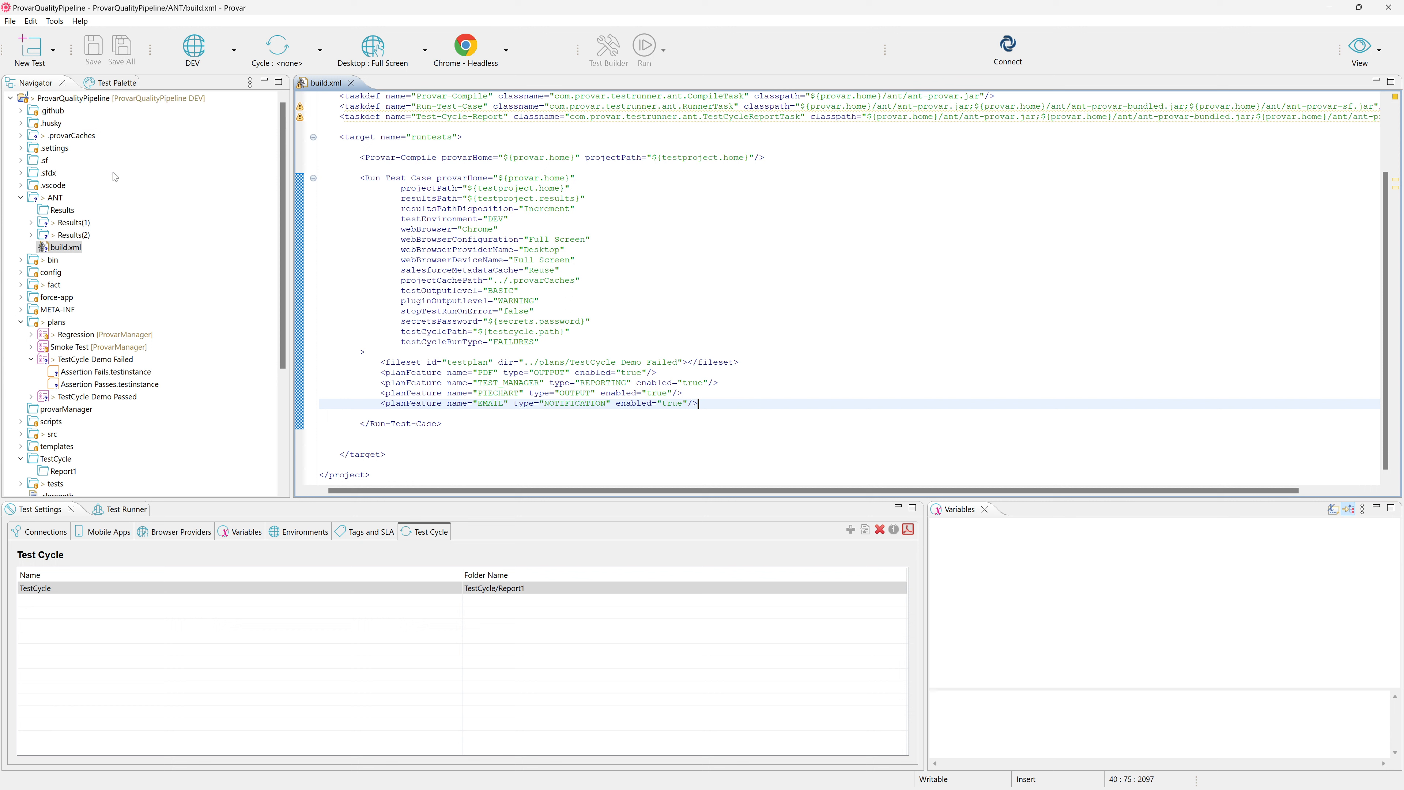
{"action": "left_click", "coordinate": [101, 101]}
{"action": "key", "text": "alt+Return"}
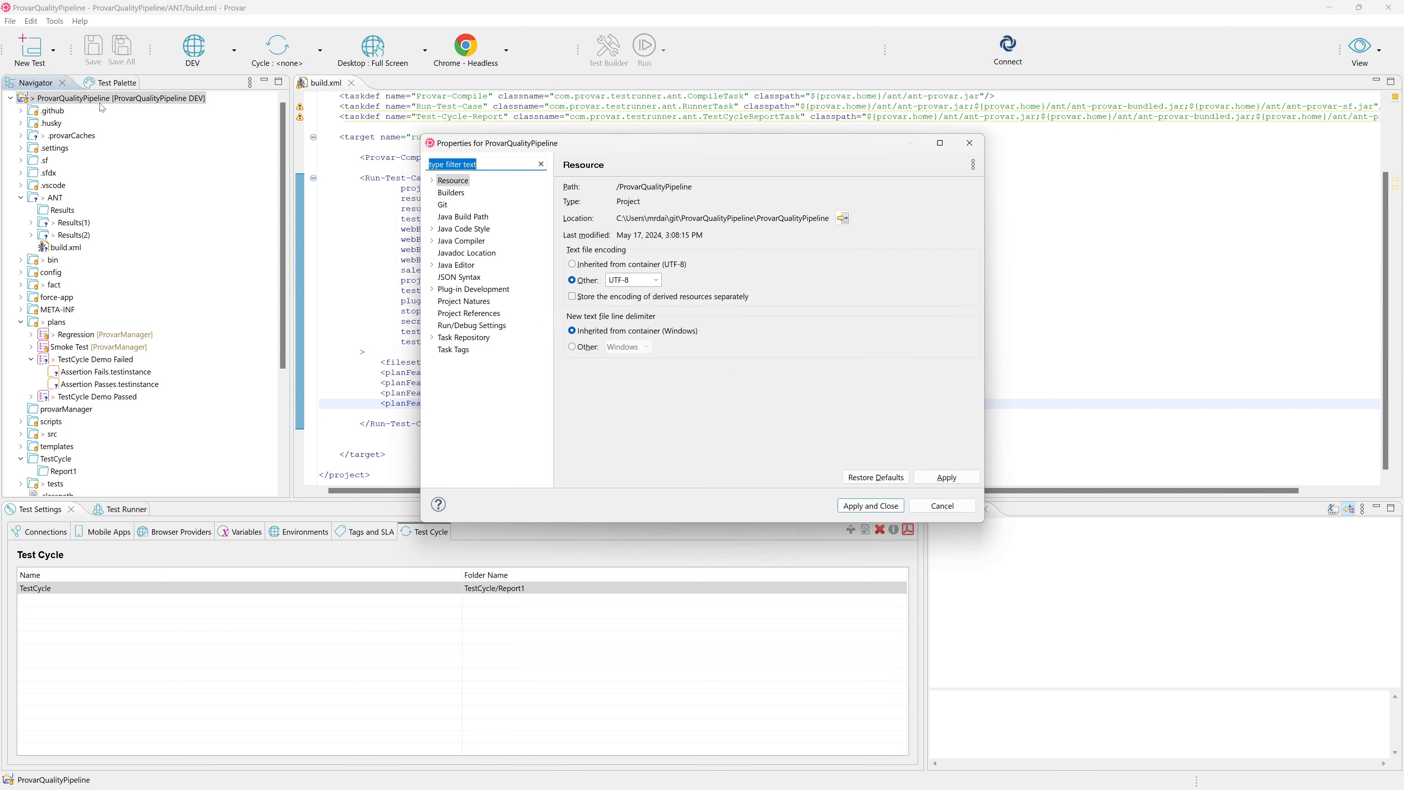
{"action": "left_click", "coordinate": [844, 218]}
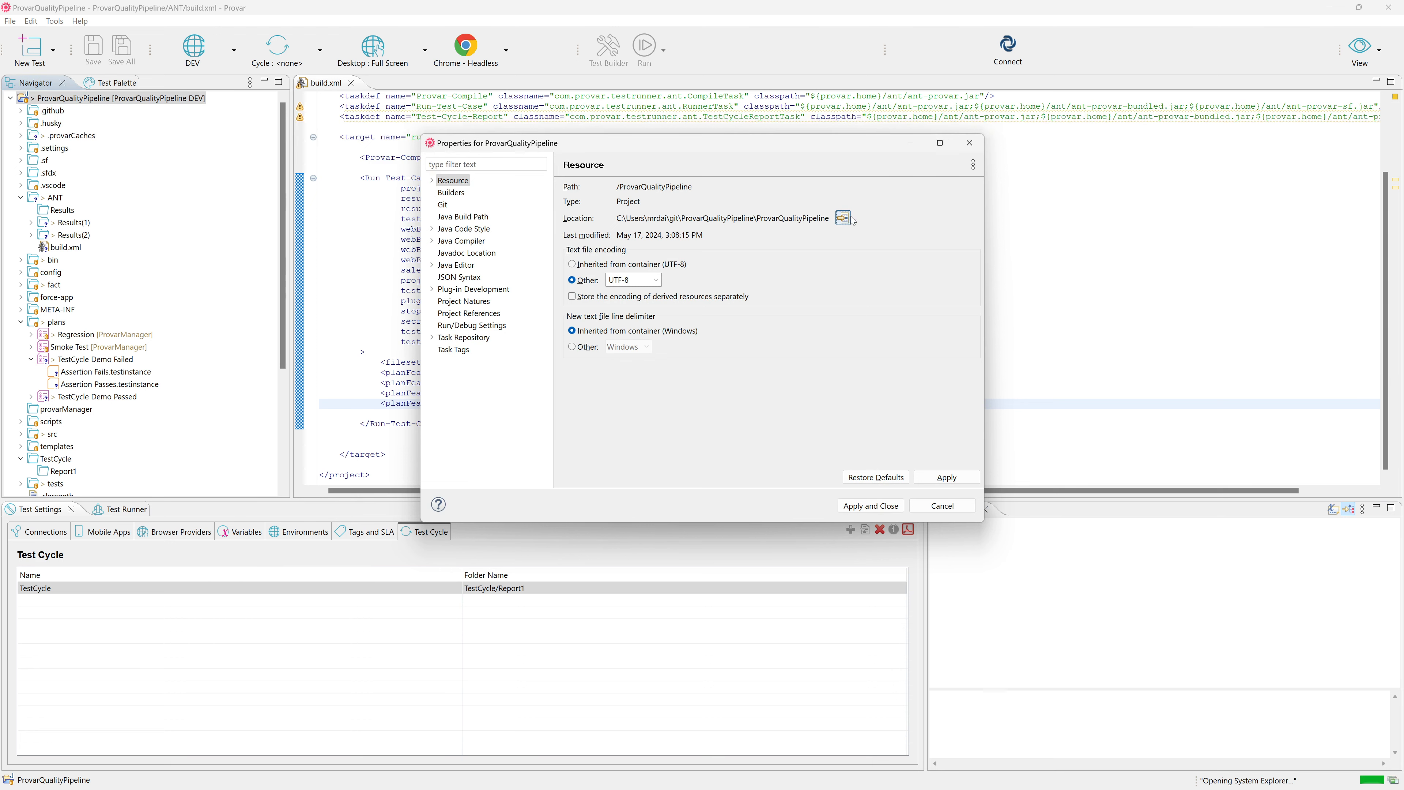
{"action": "left_click", "coordinate": [968, 145]}
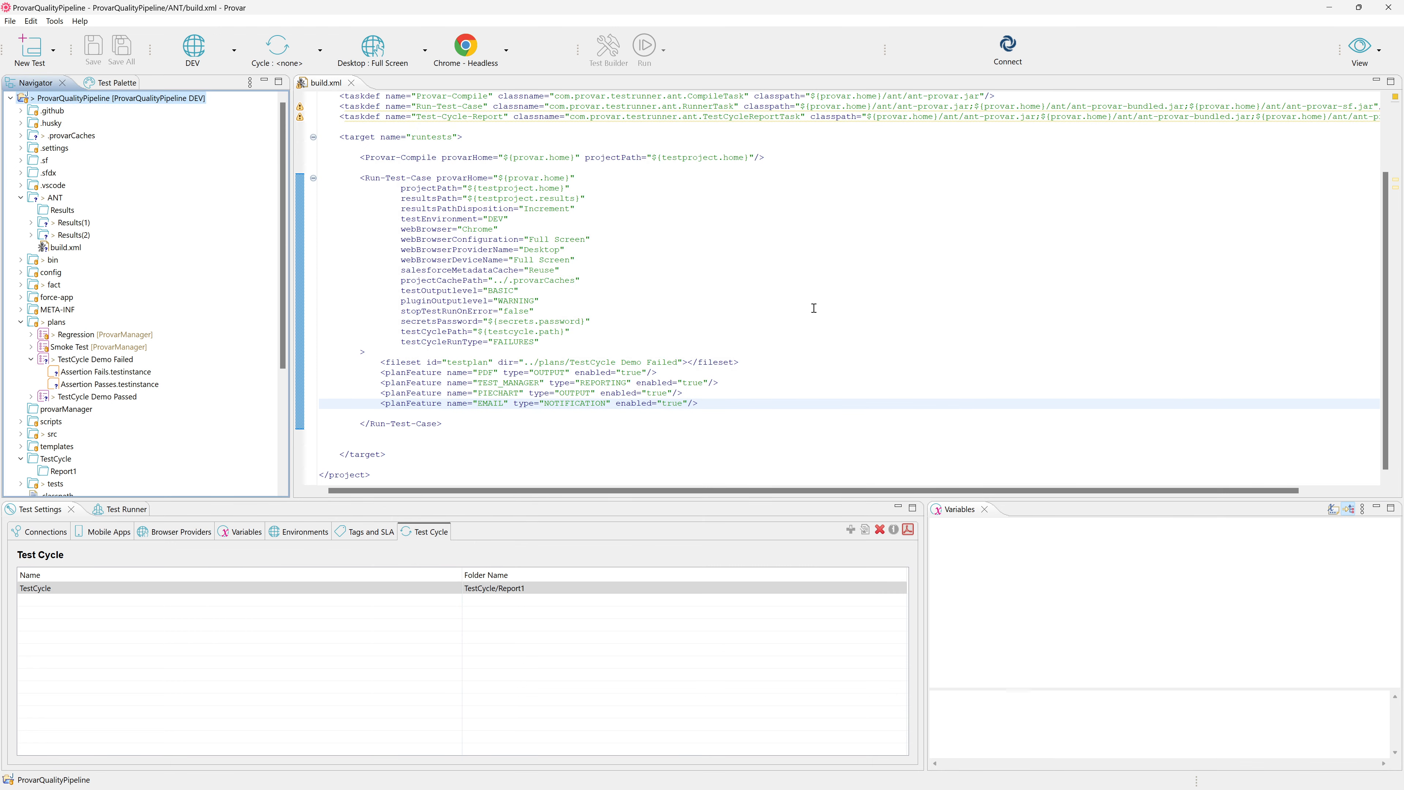
{"action": "key", "text": "alt+Tab"}
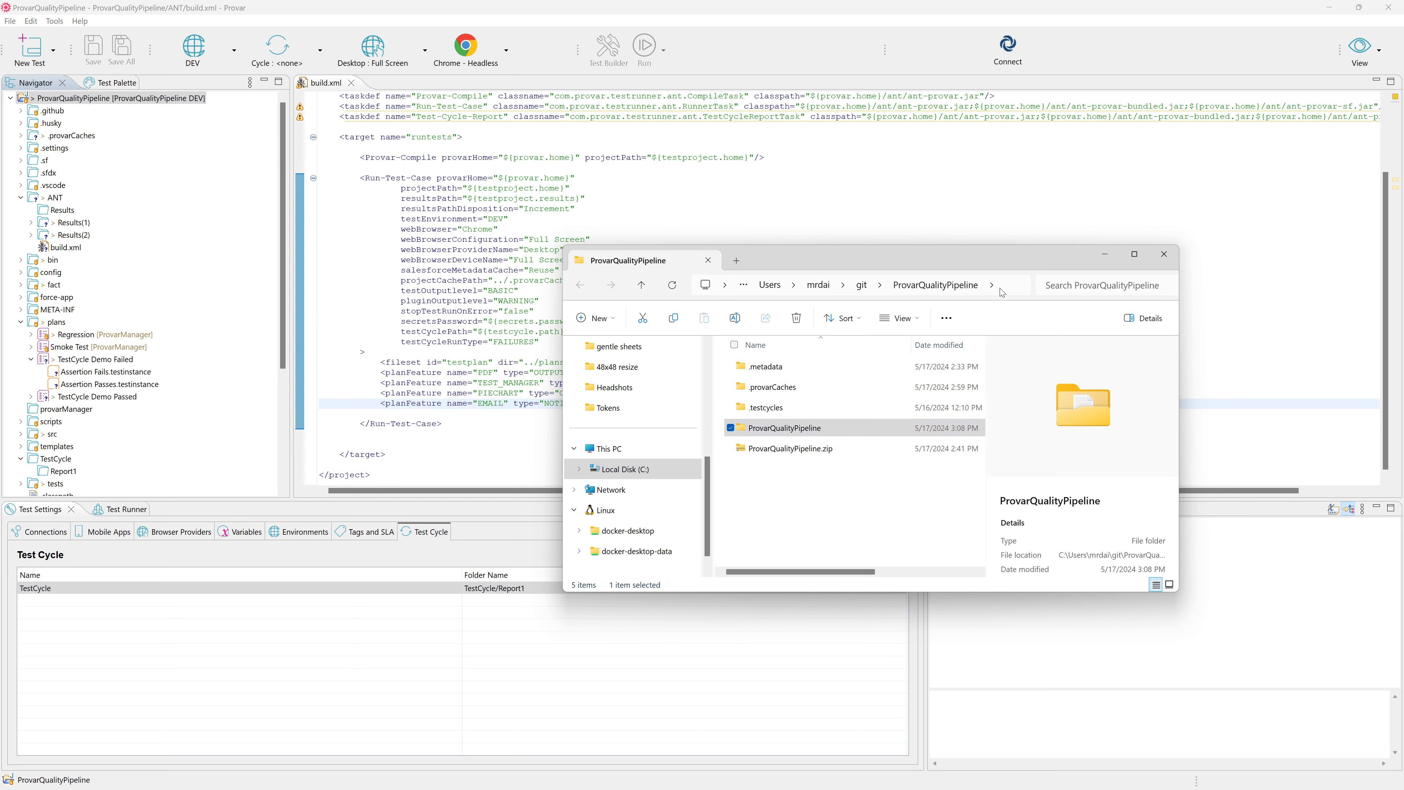
Open a command prompt in the outer ProvarQualityPipeline folder using cmd.
{"action": "left_click", "coordinate": [998, 289]}
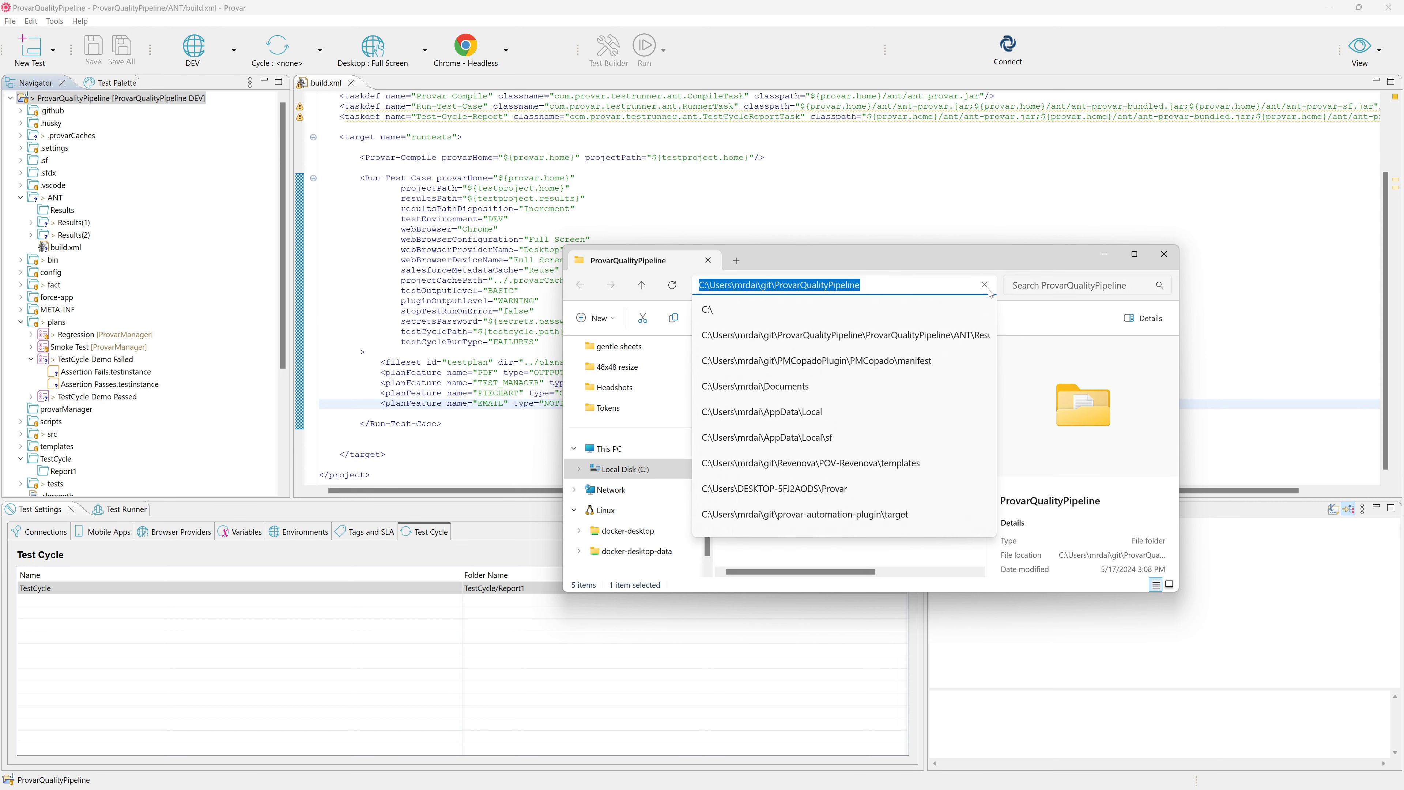
{"action": "type", "text": "cmd"}
{"action": "key", "text": "Return"}
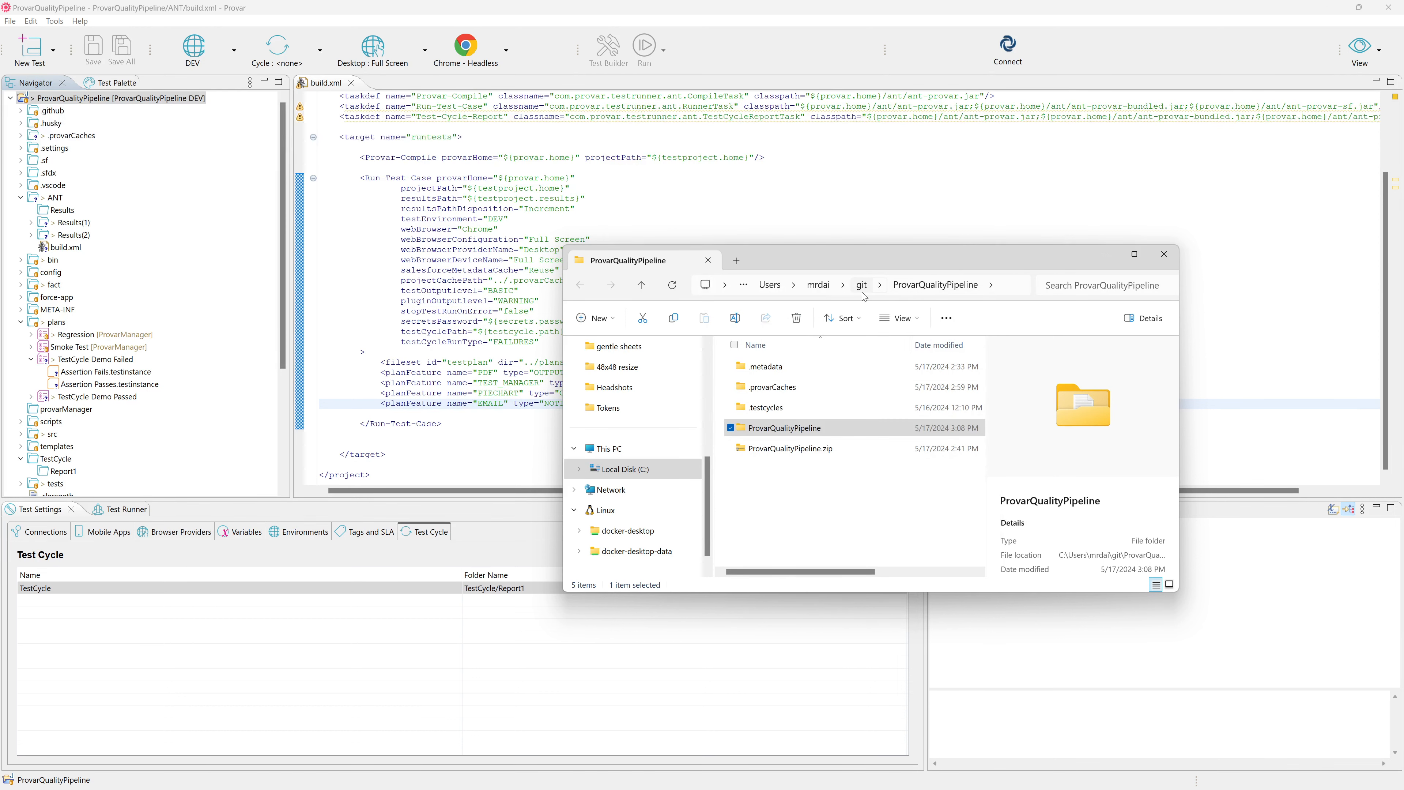
Try to change the command prompt's directory to ANT directly from the outer ProvarQualityPipeline folder.
{"action": "type", "text": "cd"}
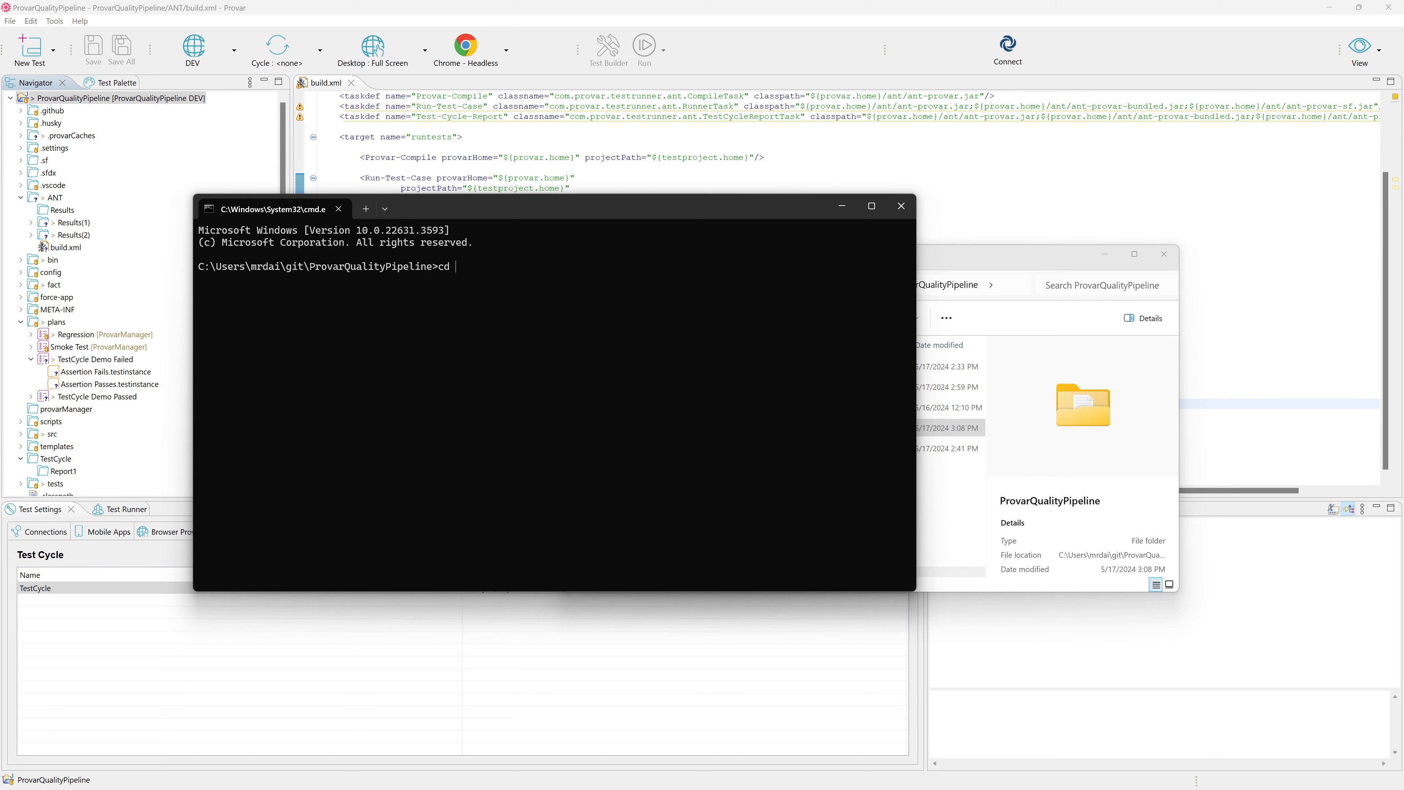
{"action": "type", "text": "nANT"}
{"action": "key", "text": "Return"}
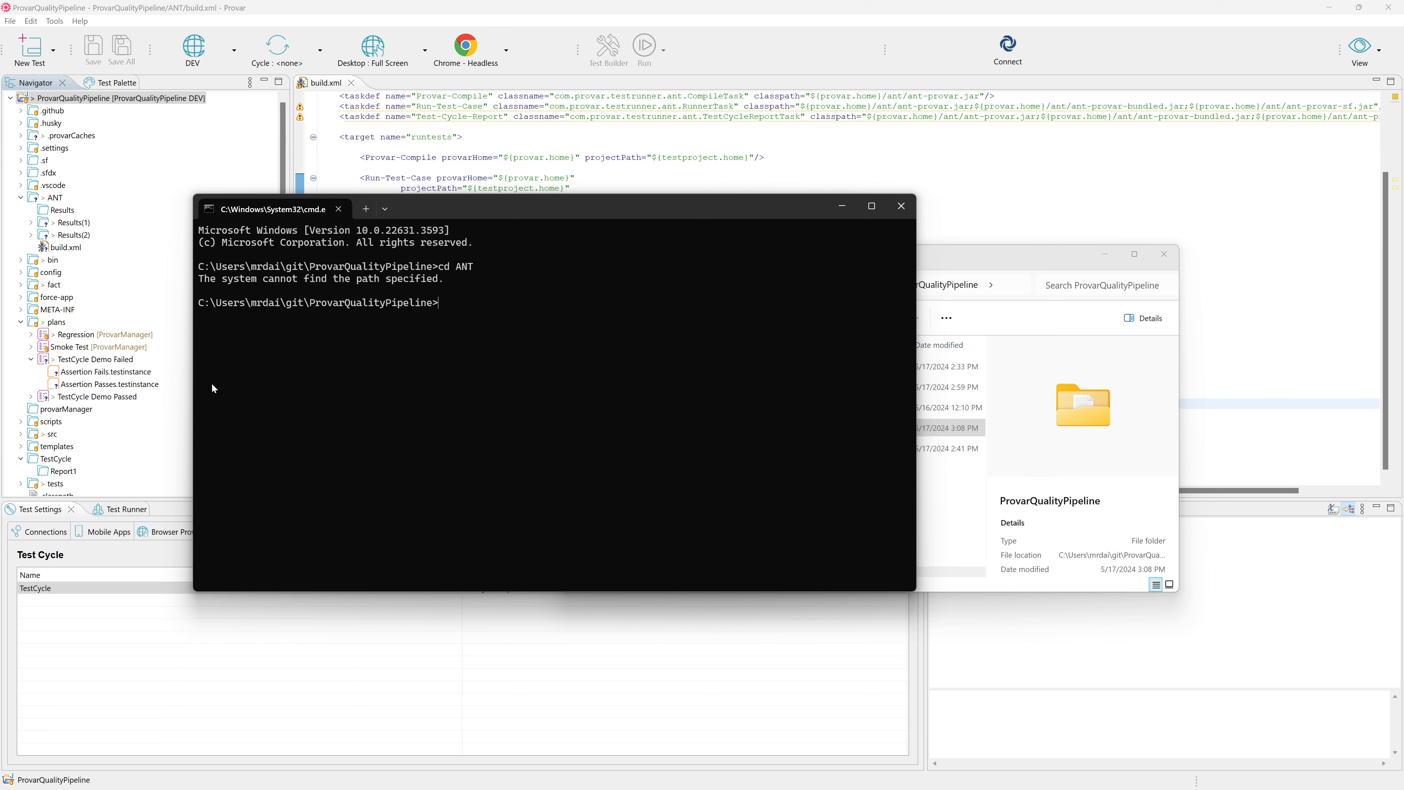
Change the directory to the inner ProvarQualityPipeline folder and into its ANT subfolder.
{"action": "type", "text": "cd .provarCaches"}
{"action": "key", "text": "Tab"}
{"action": "key", "text": "Return"}
{"action": "type", "text": "cd ANT"}
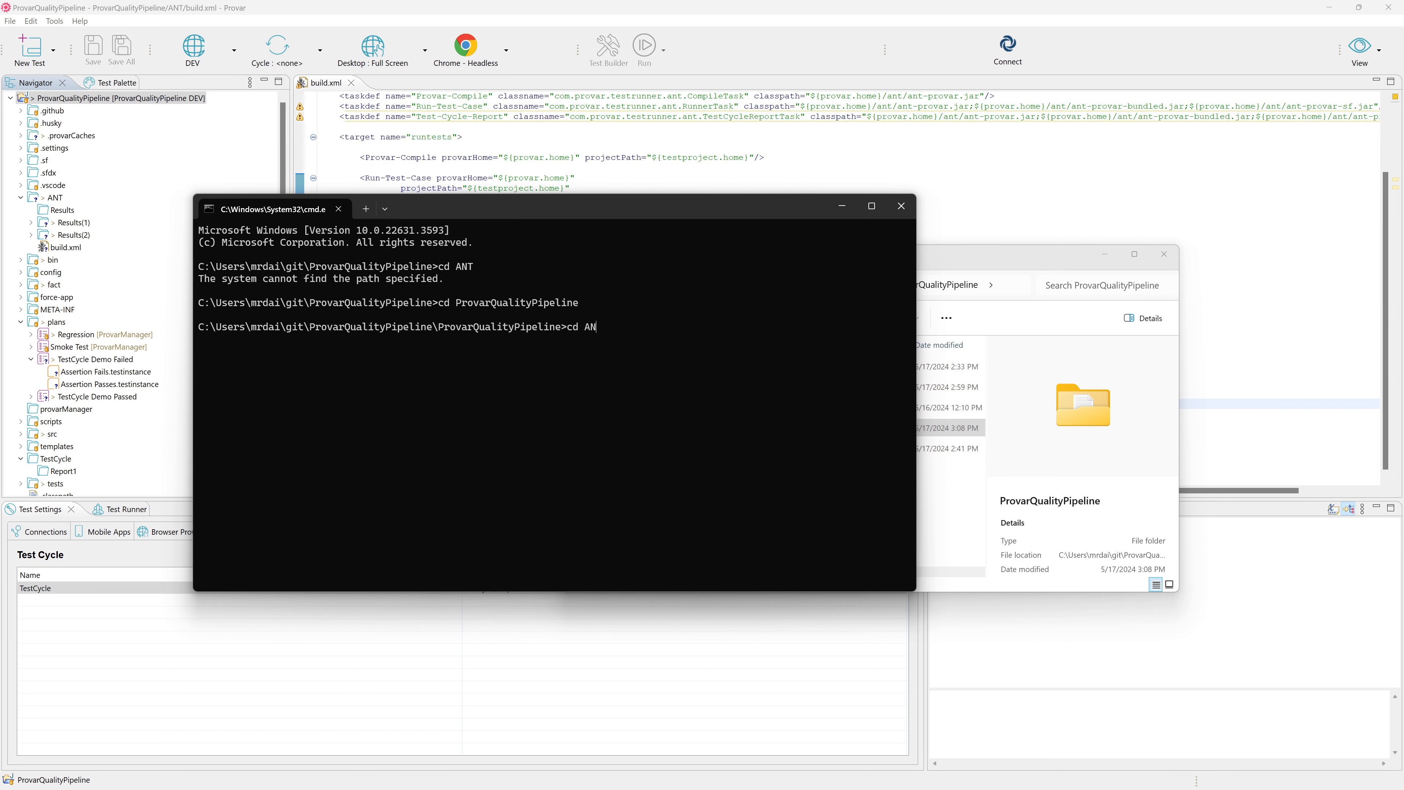
{"action": "key", "text": "Return"}
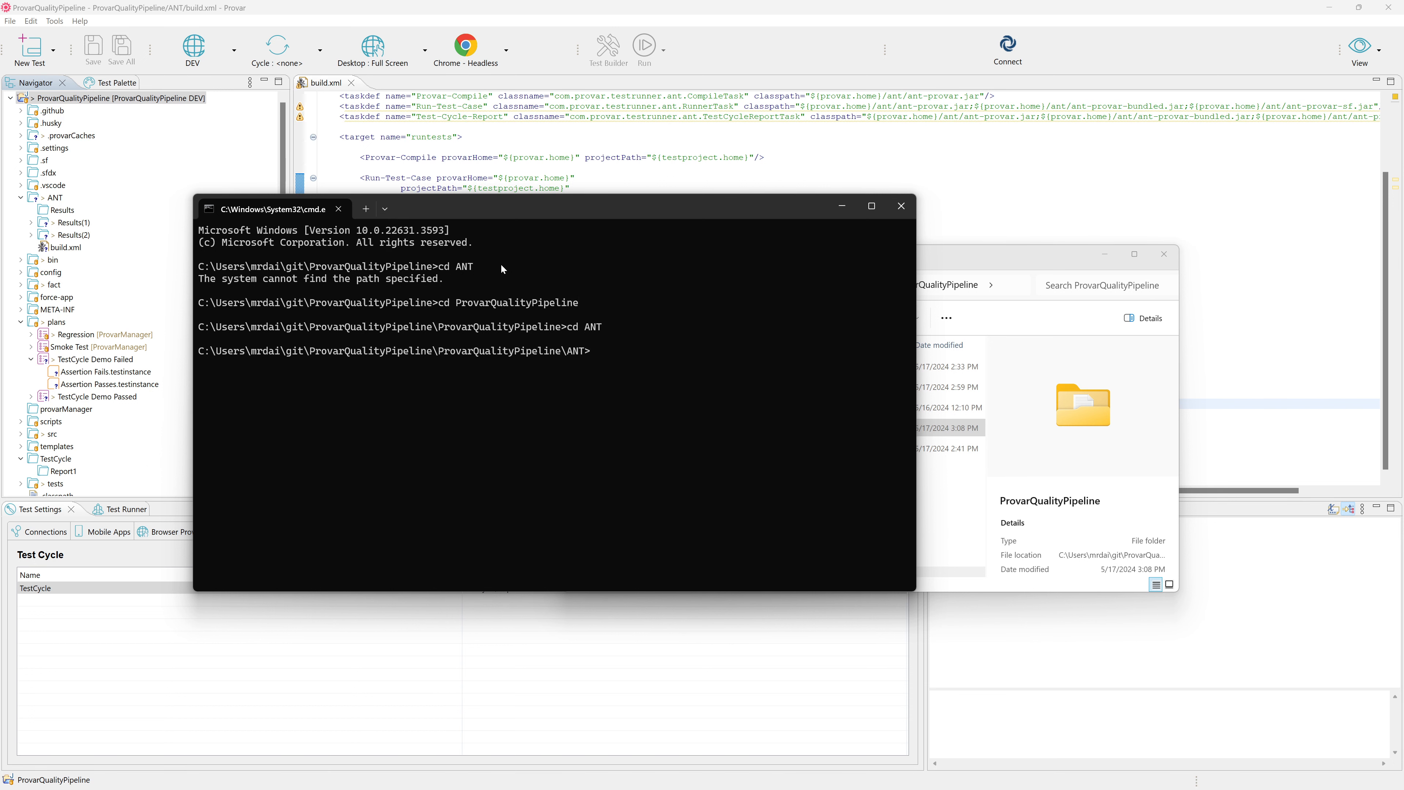
Close the File Explorer window and list the contents of the ANT directory in the command prompt.
{"action": "left_click", "coordinate": [1164, 254]}
{"action": "left_click_drag", "start_coordinate": [735, 214], "coordinate": [861, 208]}
{"action": "type", "text": "dir"}
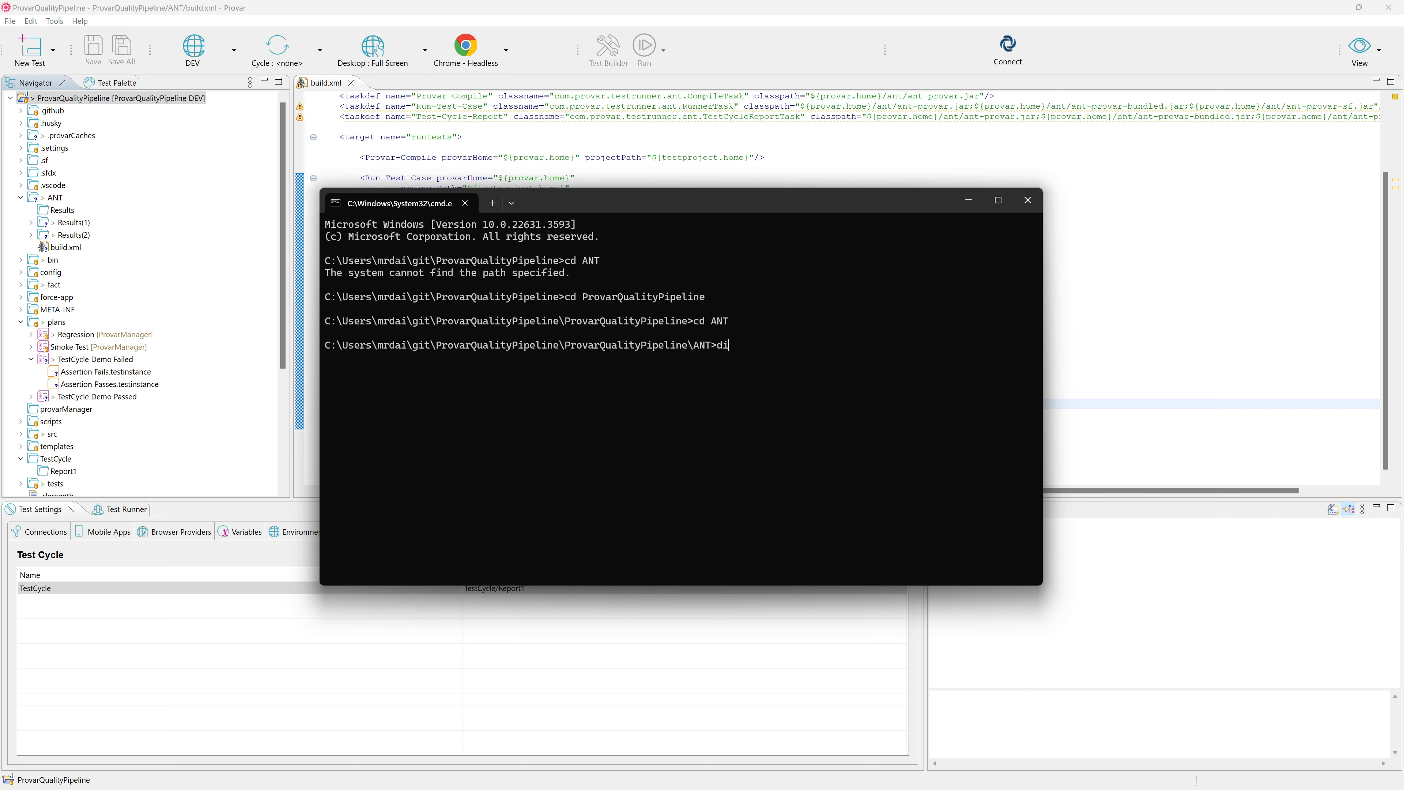
{"action": "key", "text": "Return"}
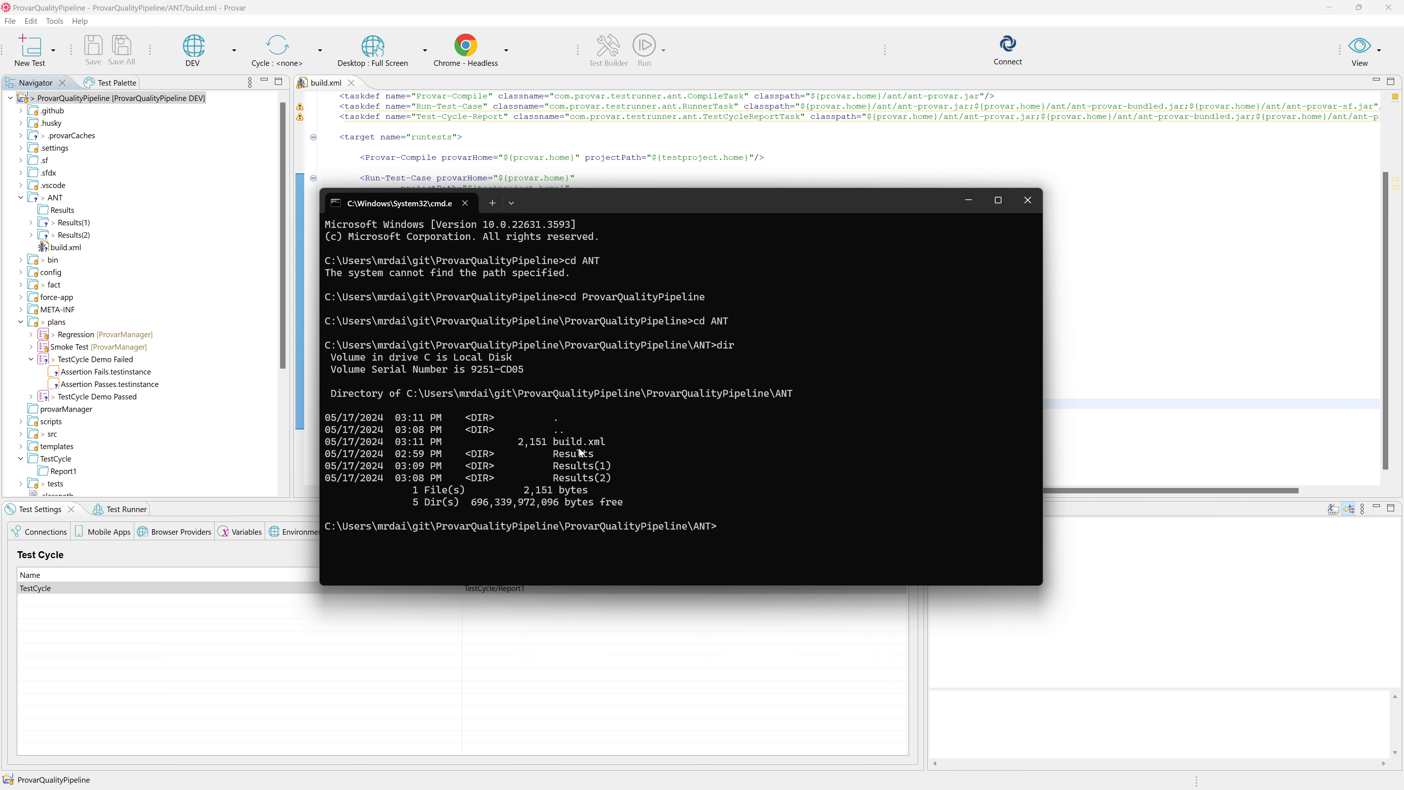
Back in Provar, refresh the Report1 folder under TestCycle in the project tree.
{"action": "right_click", "coordinate": [56, 200]}
{"action": "key", "text": "Escape"}
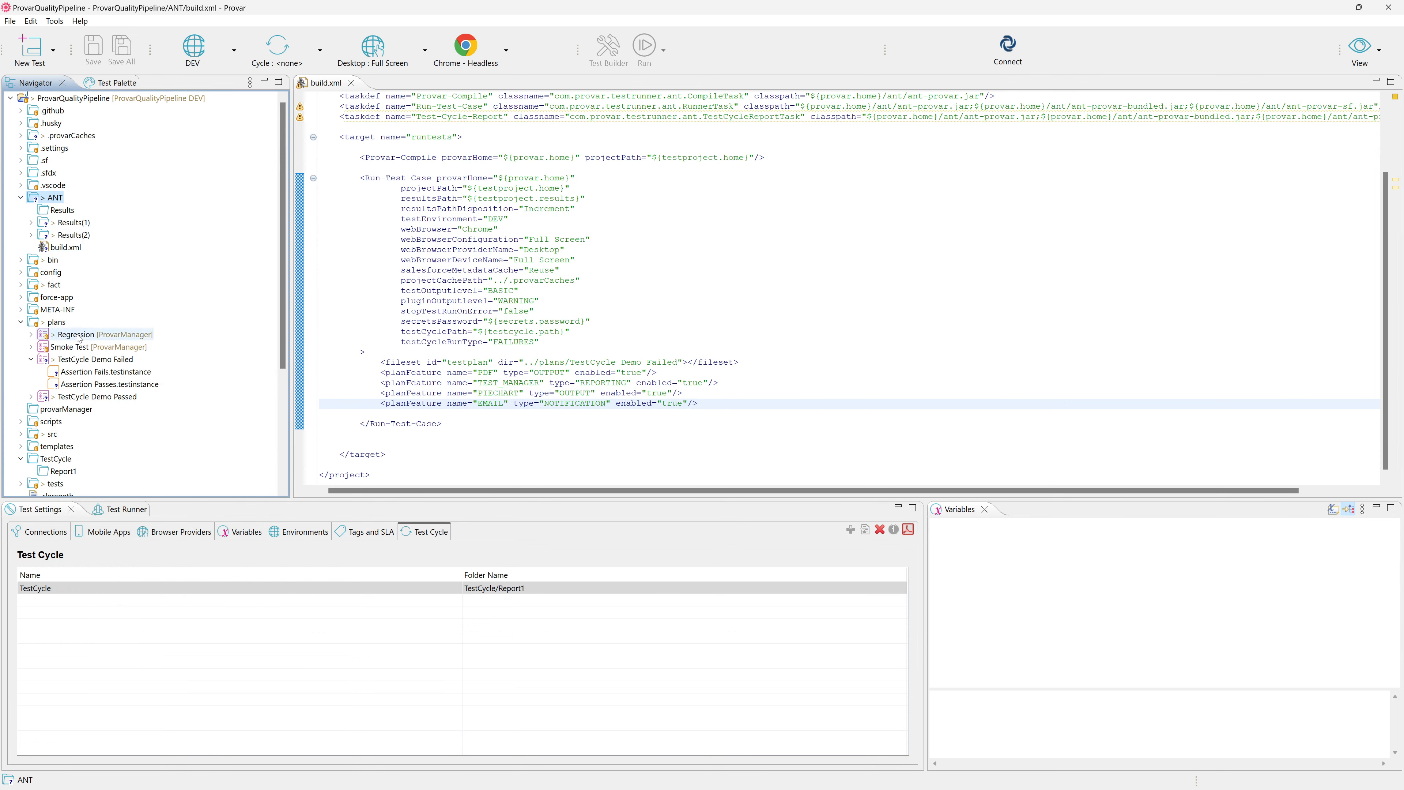
{"action": "scroll", "coordinate": [55, 419], "scroll_direction": "down", "scroll_amount": 1}
{"action": "scroll", "coordinate": [56, 419], "scroll_direction": "down", "scroll_amount": 2}
{"action": "right_click", "coordinate": [67, 359]}
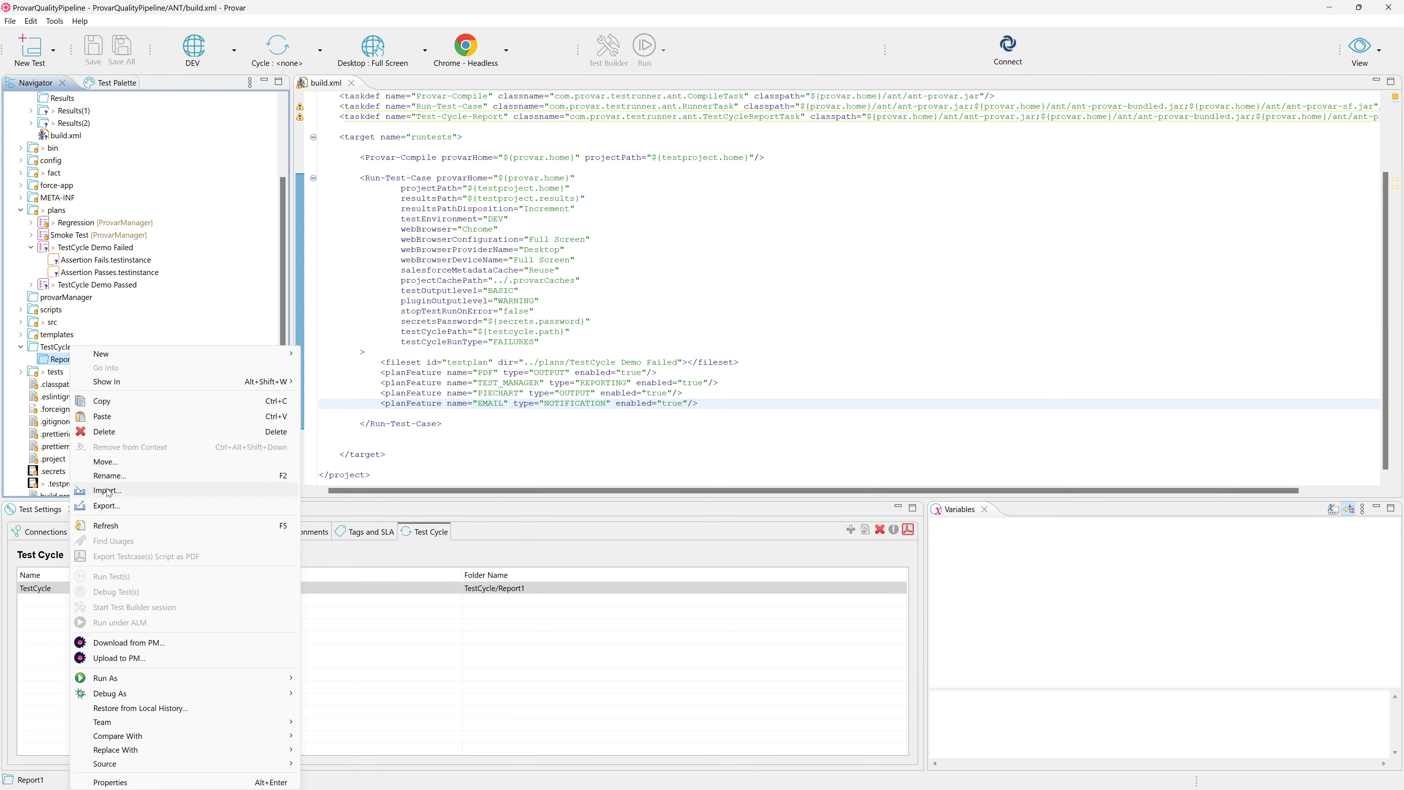
{"action": "left_click", "coordinate": [121, 526]}
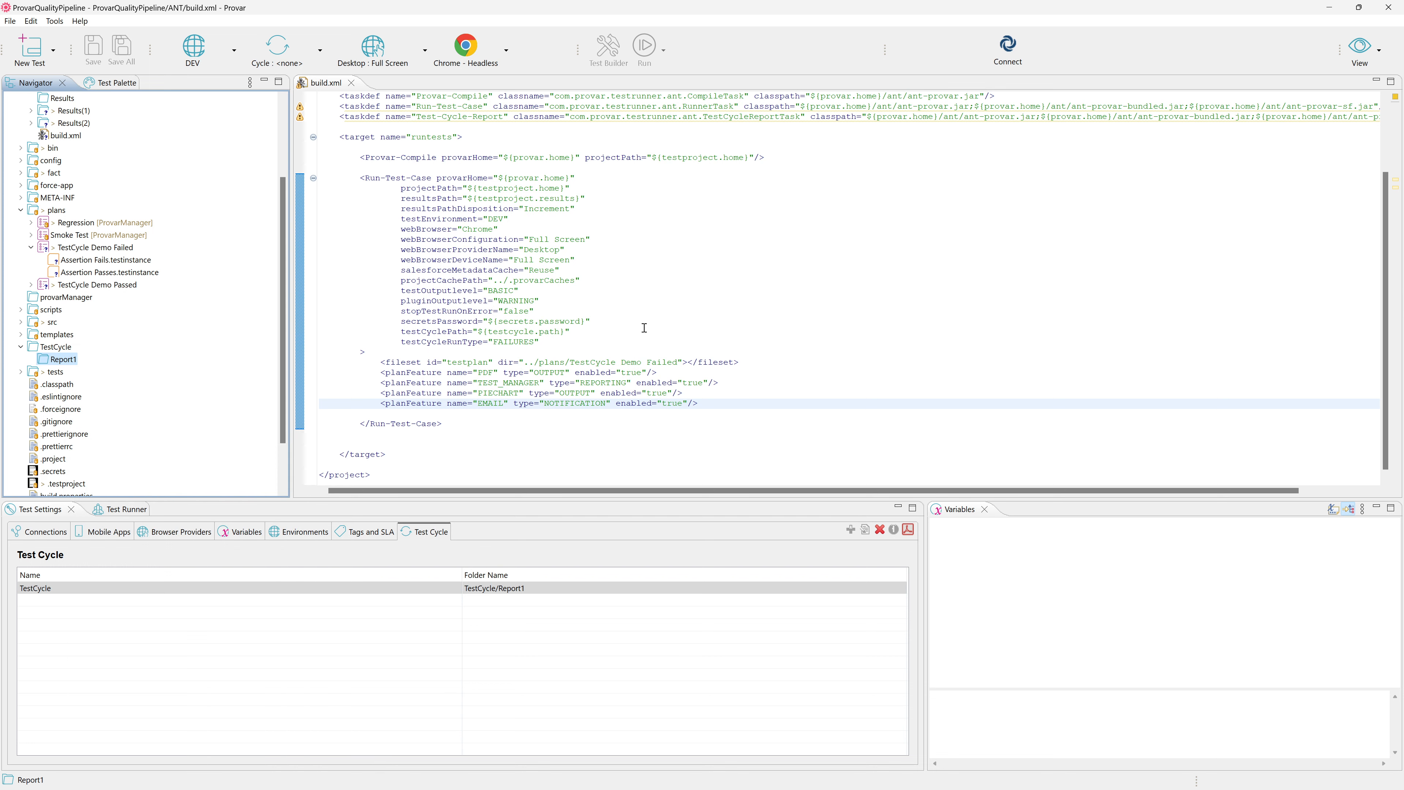
Switch to the command prompt and run the build with ant -f build.xml.
{"action": "key", "text": "alt+Tab"}
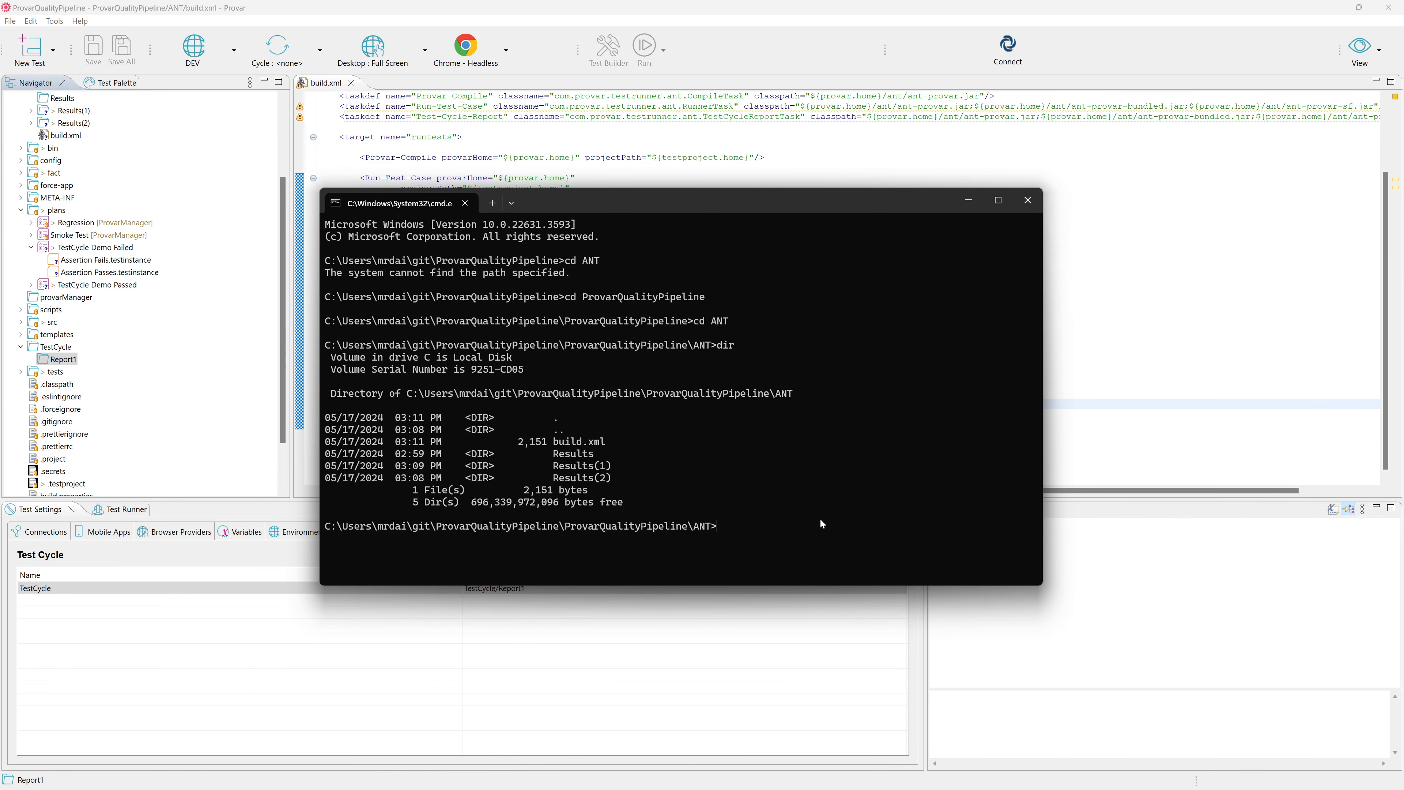
{"action": "type", "text": "ant -f build.xml"}
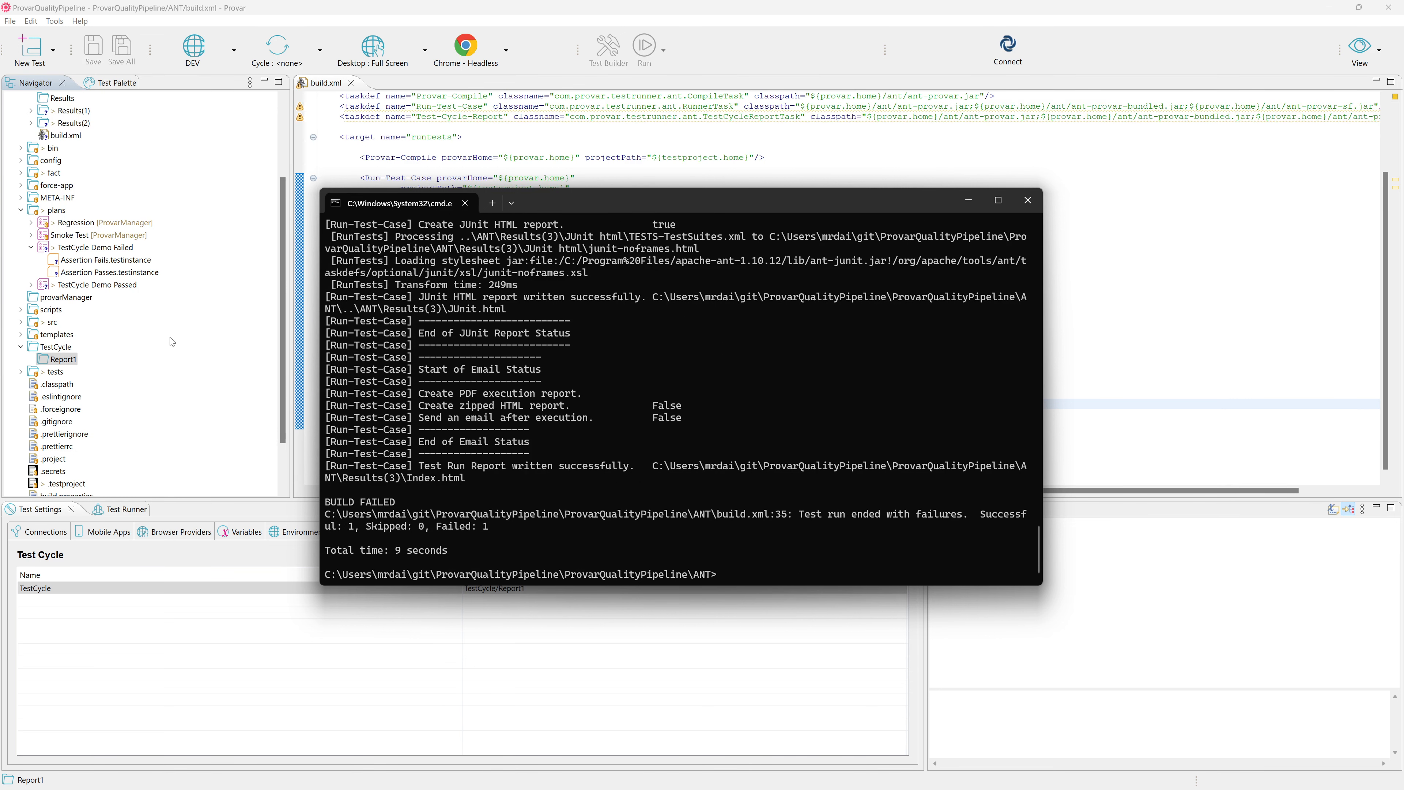
Return to Provar, refresh the project's ANT folder, and select the Results(3) folder inside it.
{"action": "left_click", "coordinate": [360, 157]}
{"action": "scroll", "coordinate": [66, 149], "scroll_direction": "up", "scroll_amount": 2}
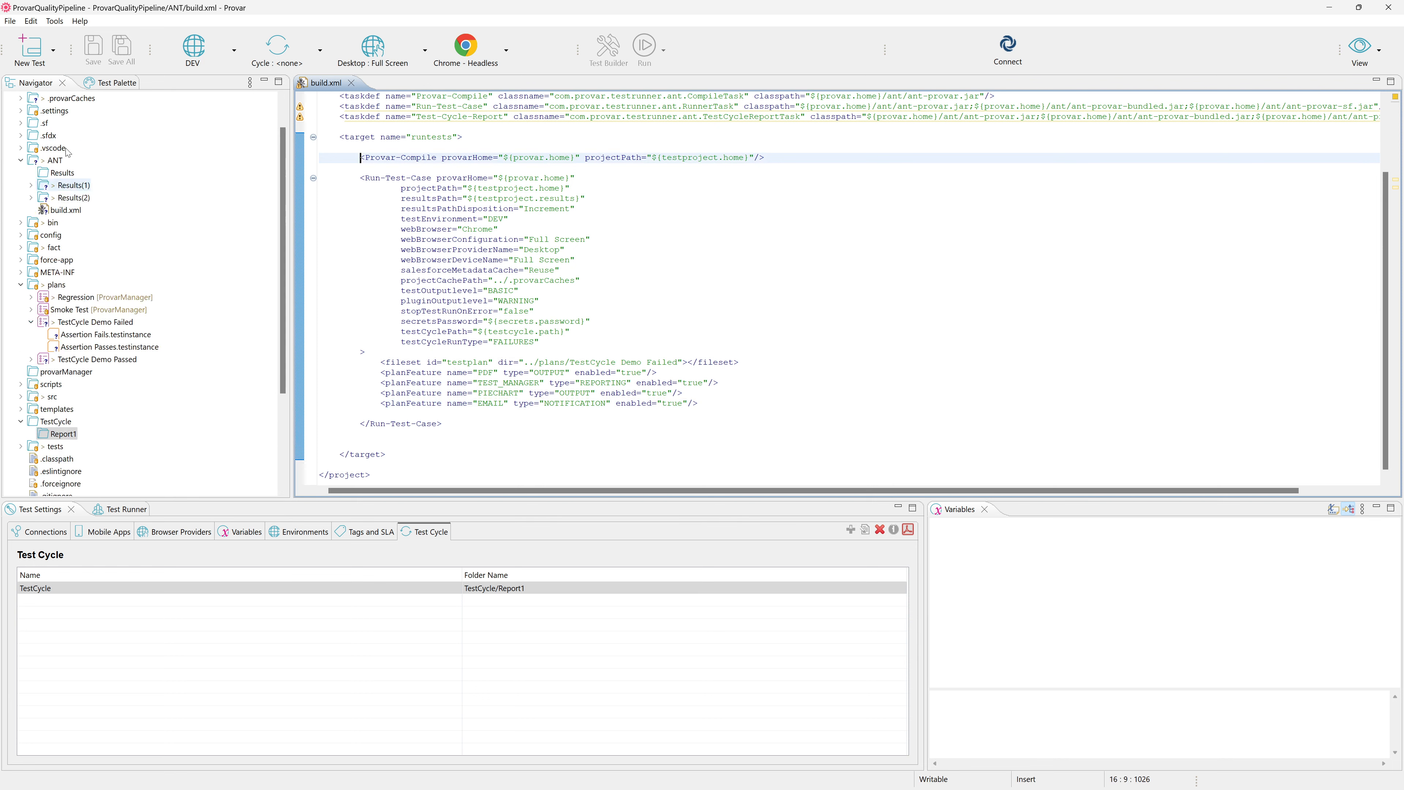
{"action": "scroll", "coordinate": [66, 151], "scroll_direction": "up", "scroll_amount": 1}
{"action": "right_click", "coordinate": [55, 198]}
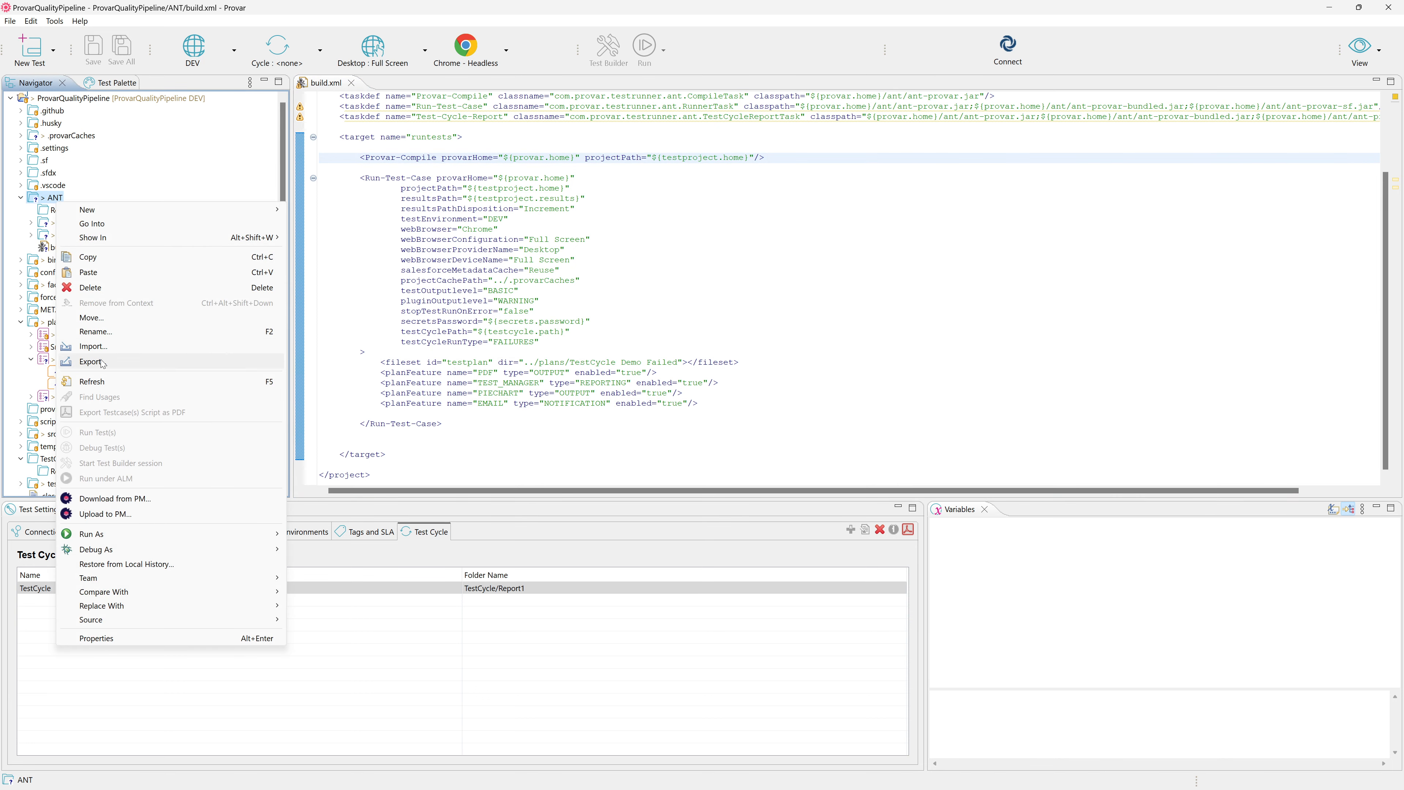
{"action": "left_click", "coordinate": [90, 361]}
{"action": "key", "text": "Escape"}
{"action": "right_click", "coordinate": [57, 200]}
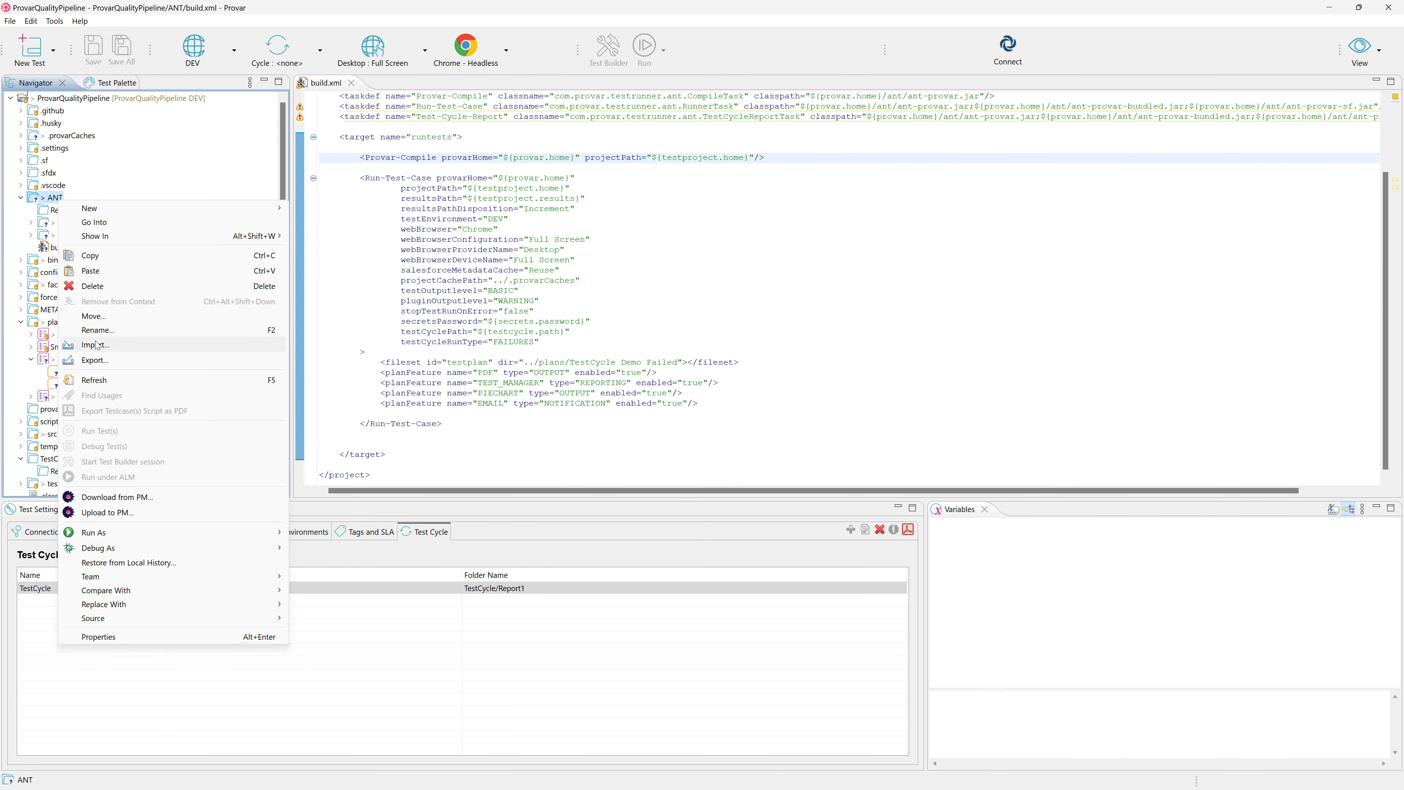
{"action": "left_click", "coordinate": [94, 380]}
{"action": "left_click", "coordinate": [94, 247]}
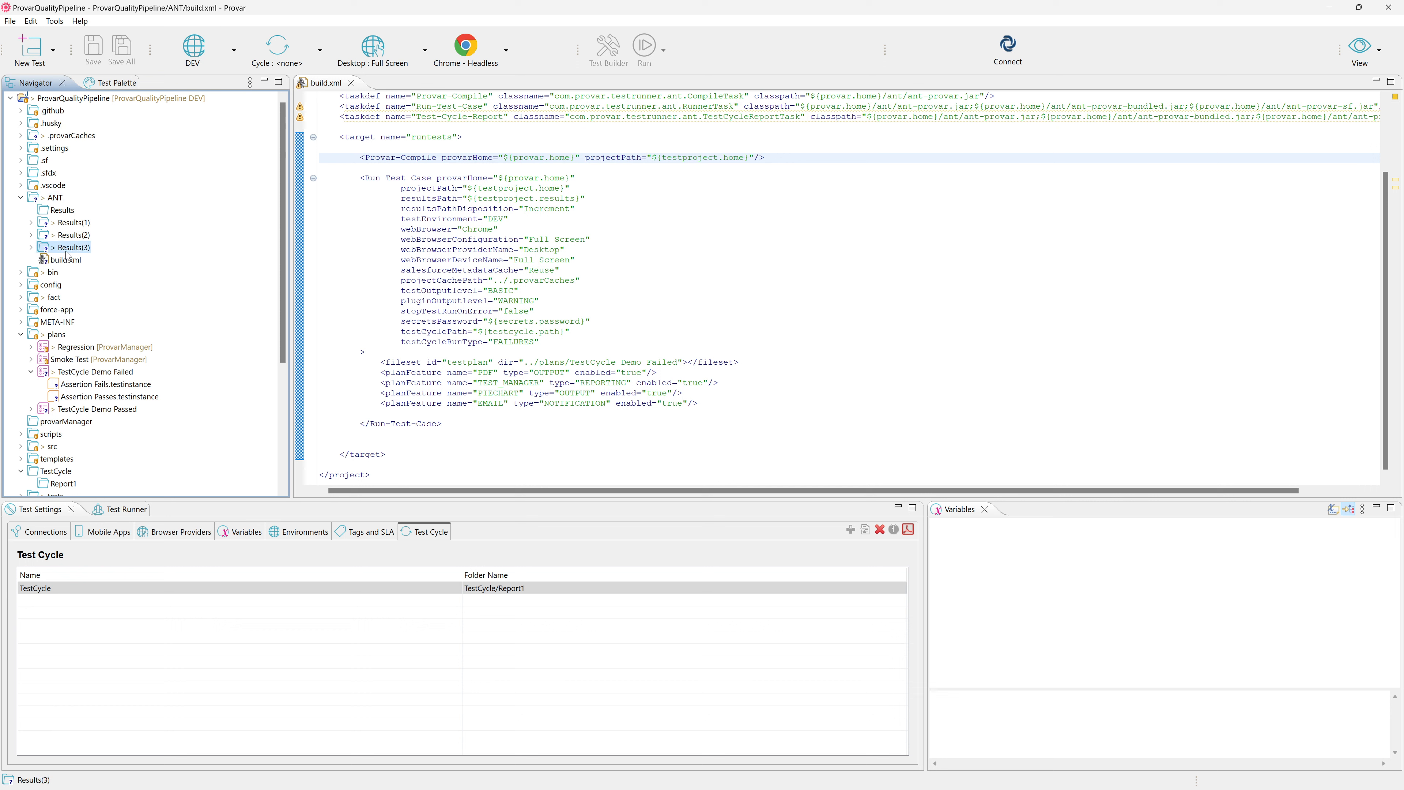
Refresh the TestCycle's Report1 folder to load the files from the ANT run.
{"action": "scroll", "coordinate": [66, 255], "scroll_direction": "down", "scroll_amount": 4}
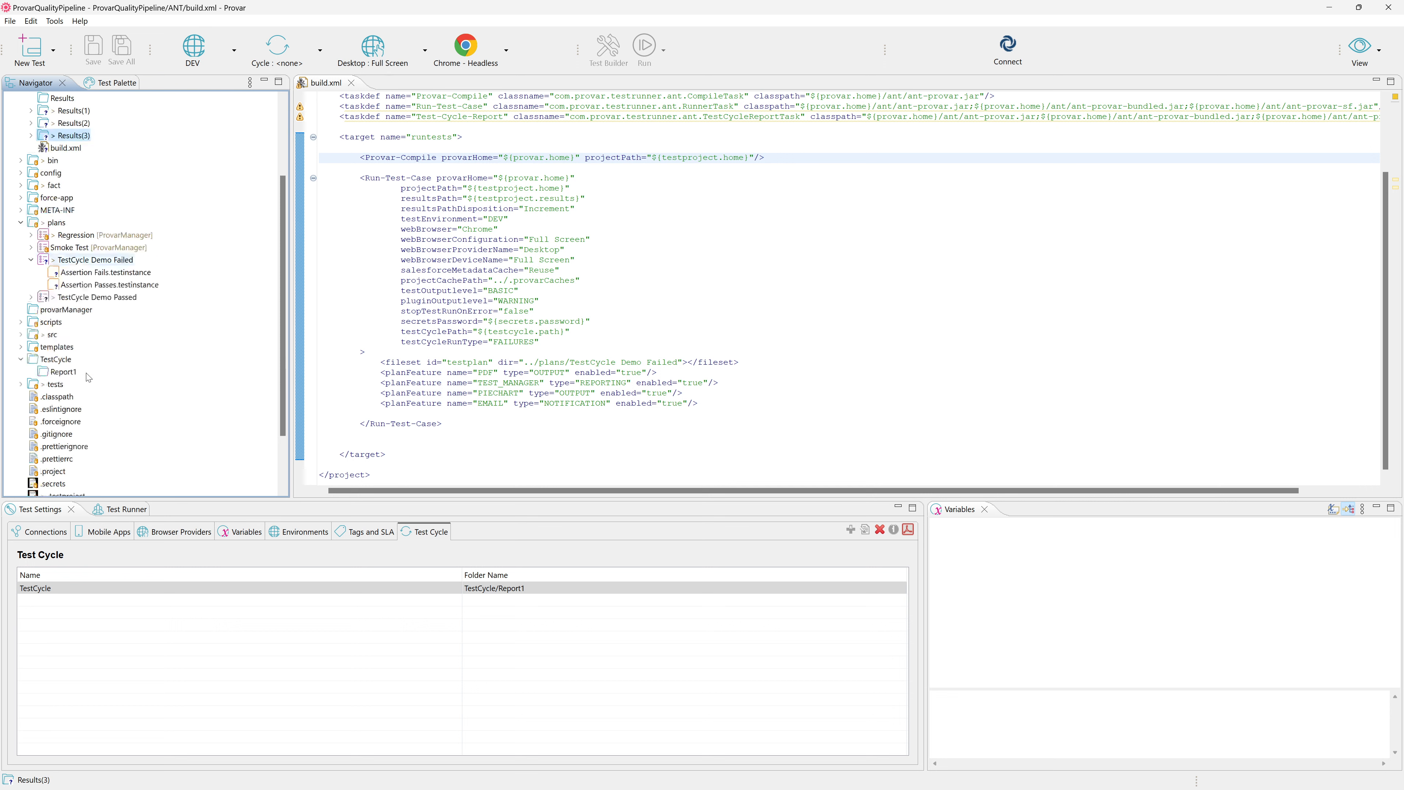
{"action": "right_click", "coordinate": [66, 335]}
{"action": "left_click", "coordinate": [112, 515]}
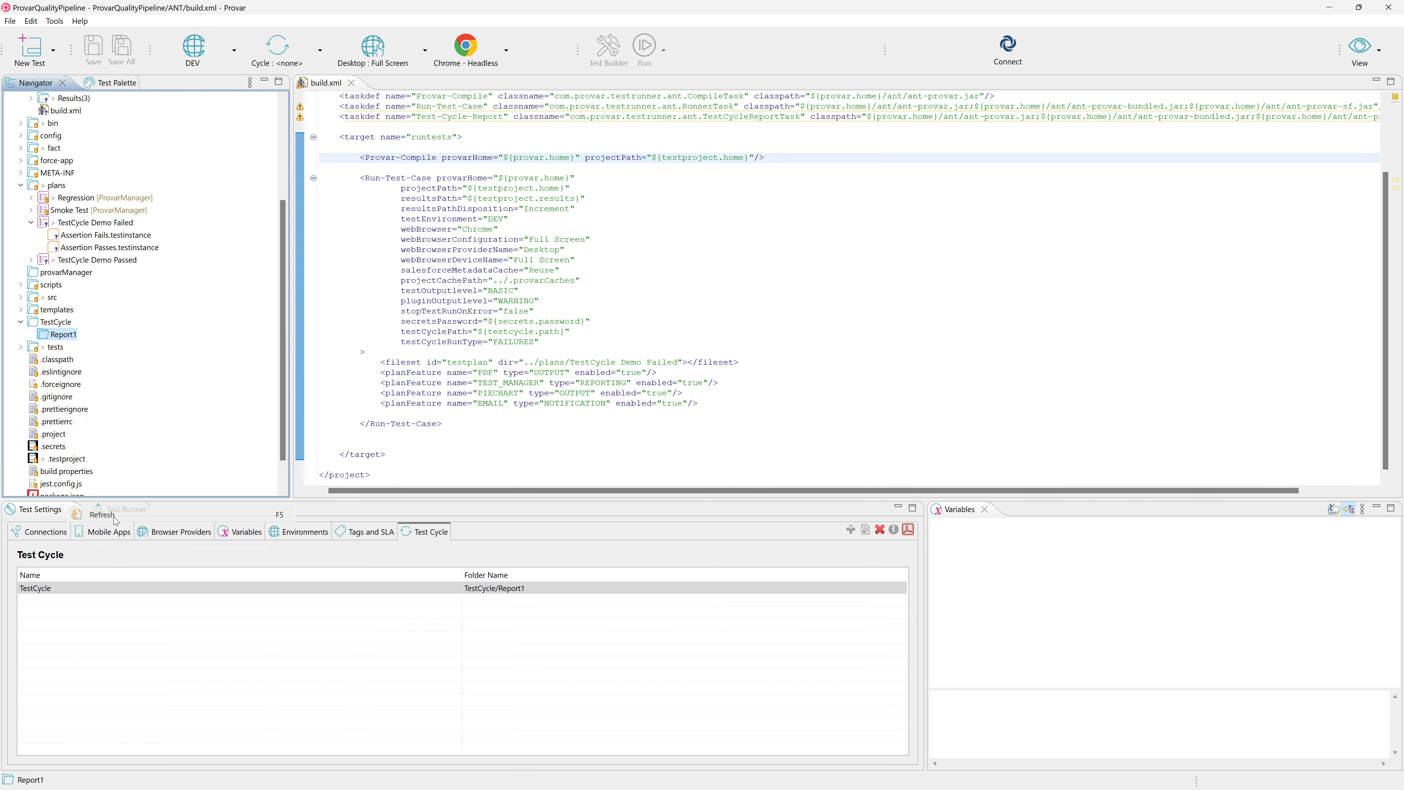
Expand Report1's plans folder down through TestCycle Demo Failed to the contents of Assertion Fails.testinstance.
{"action": "left_click", "coordinate": [50, 347]}
{"action": "left_click", "coordinate": [42, 346]}
{"action": "left_click", "coordinate": [52, 359]}
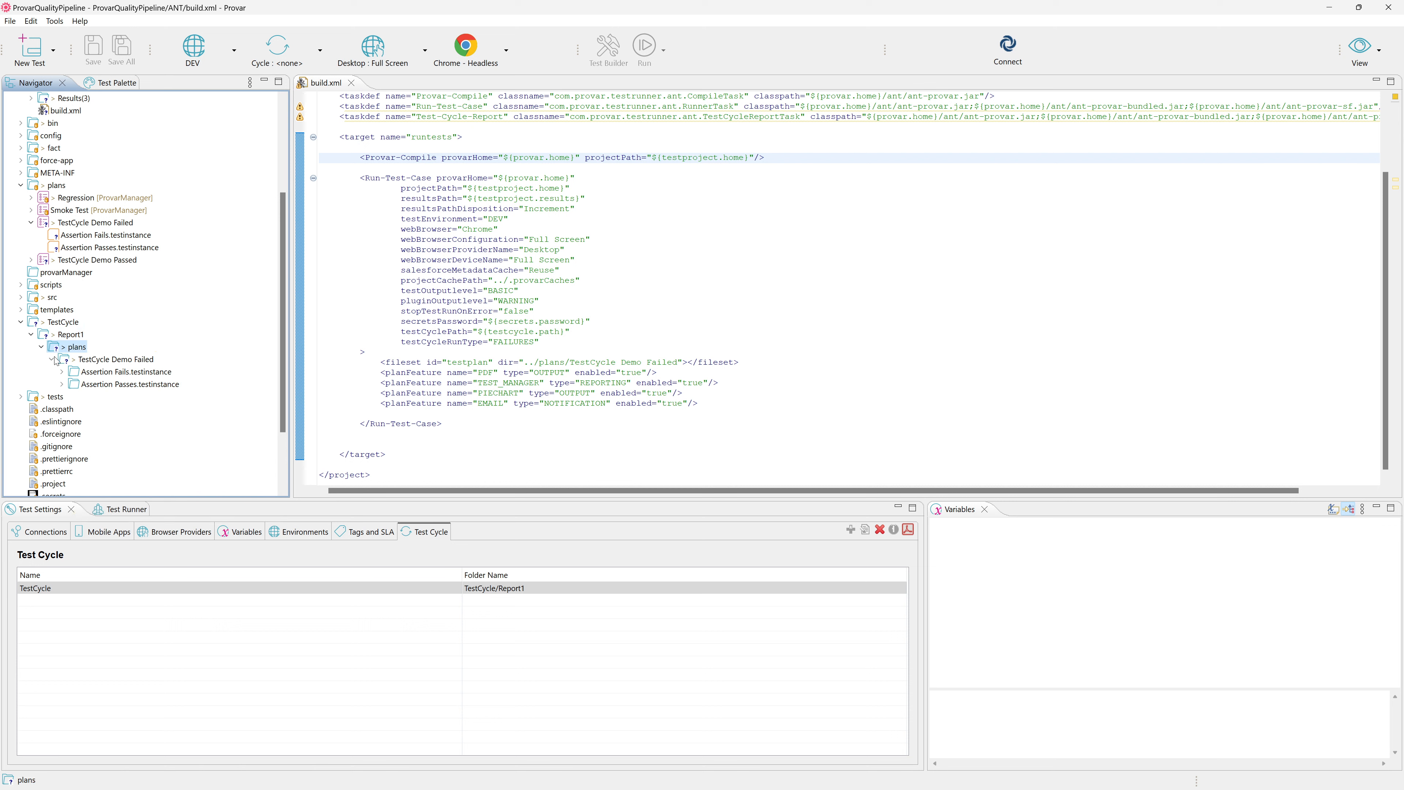
{"action": "left_click", "coordinate": [61, 372]}
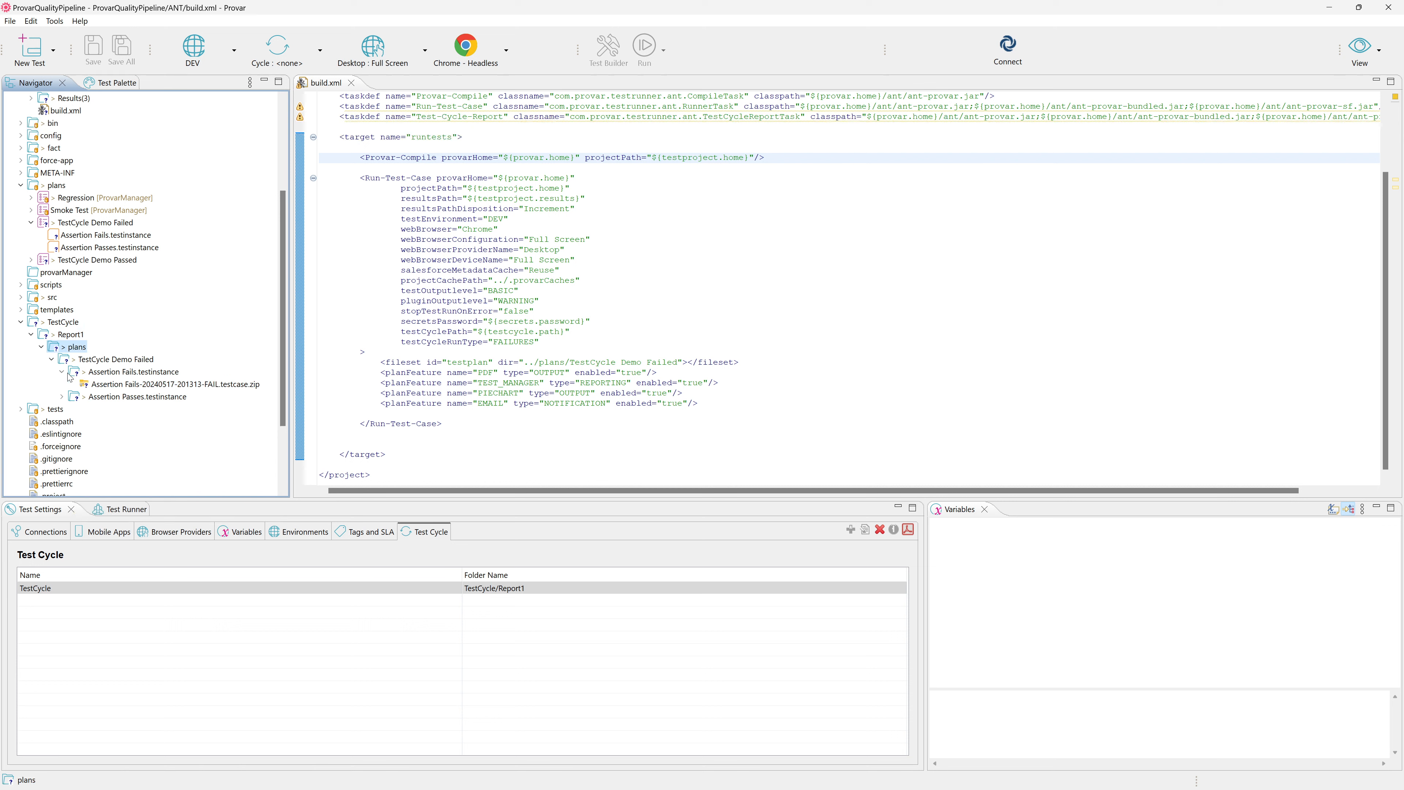
Expand Assertion Passes.testinstance and select the result zip files of both the failing and the passing instance.
{"action": "double_click", "coordinate": [76, 398]}
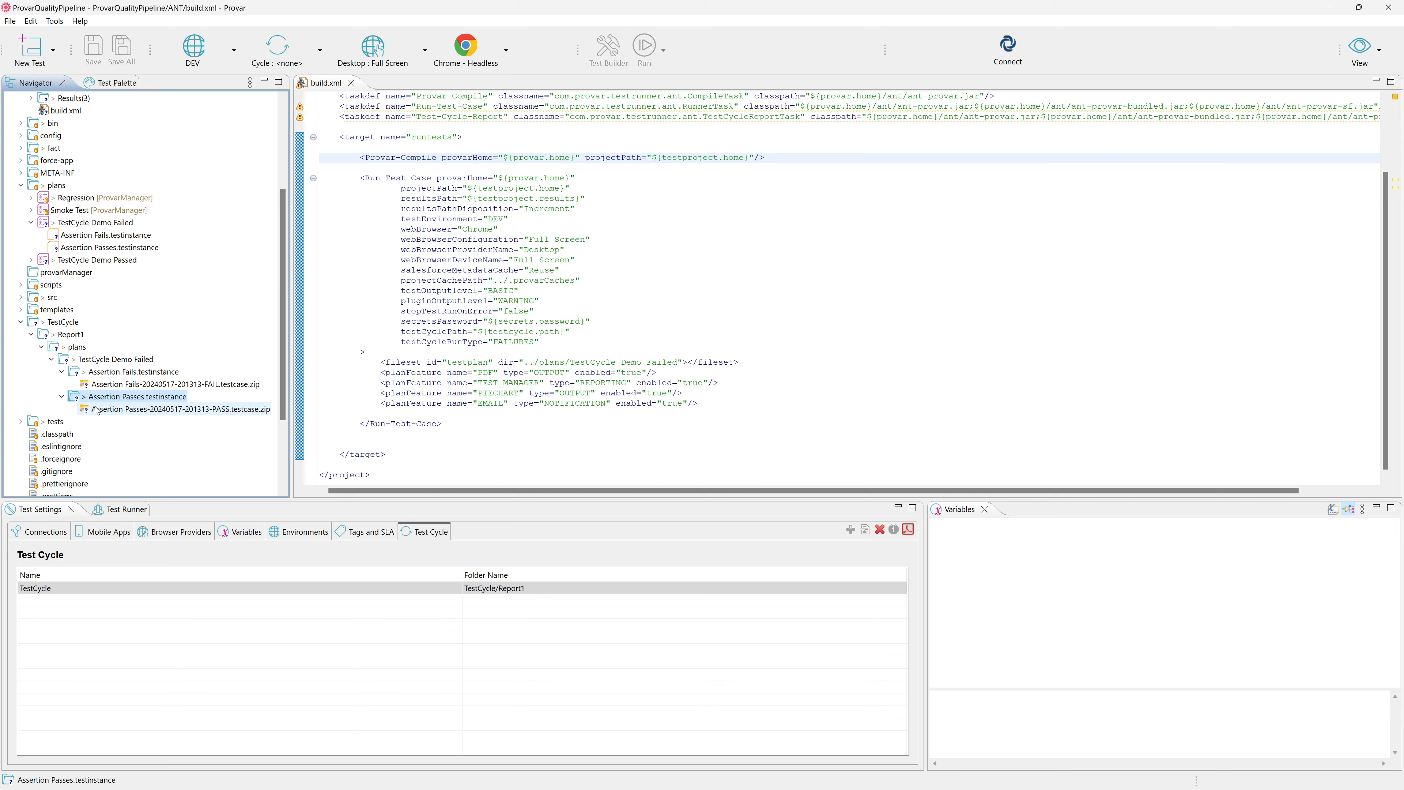
{"action": "left_click", "coordinate": [122, 408]}
{"action": "left_click", "coordinate": [139, 385]}
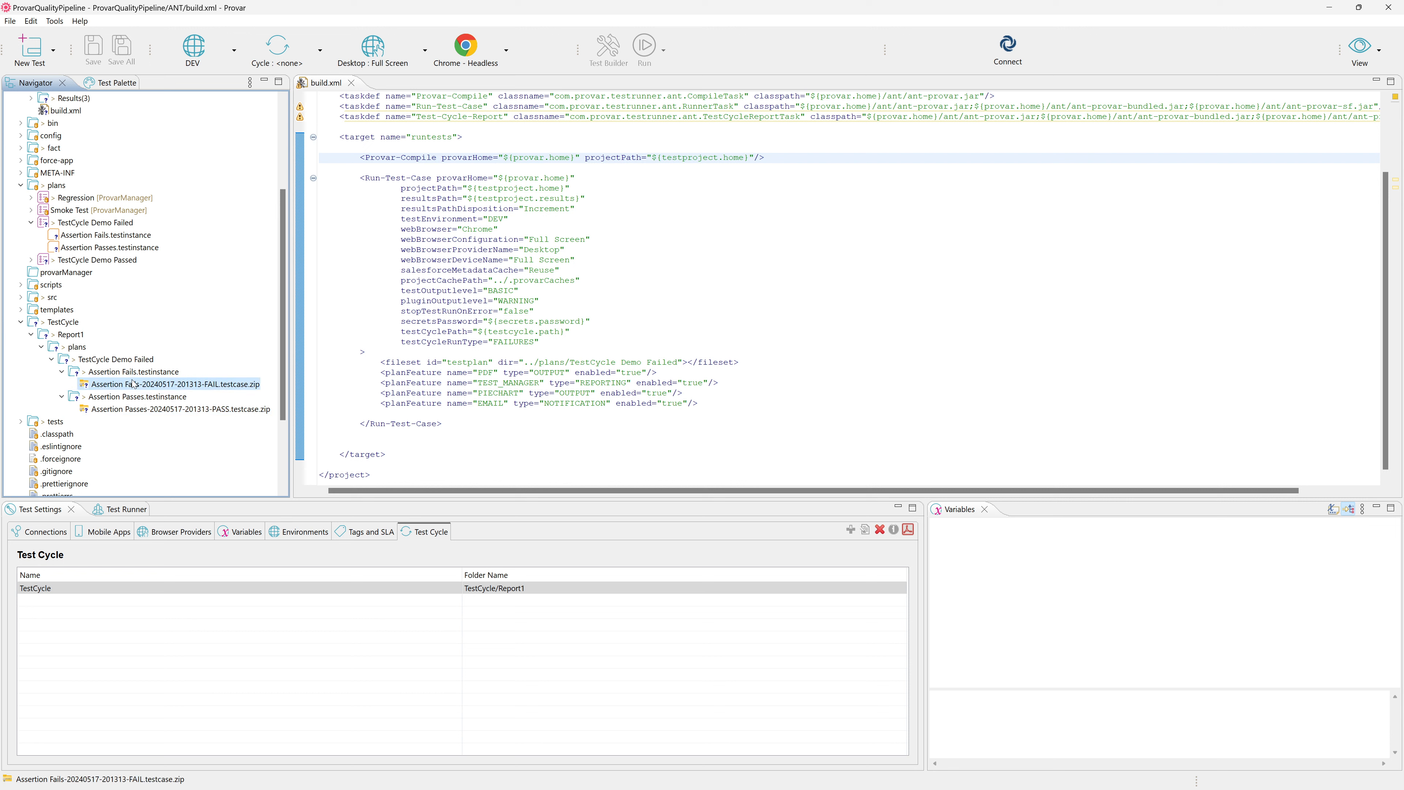
{"action": "left_click", "coordinate": [161, 407]}
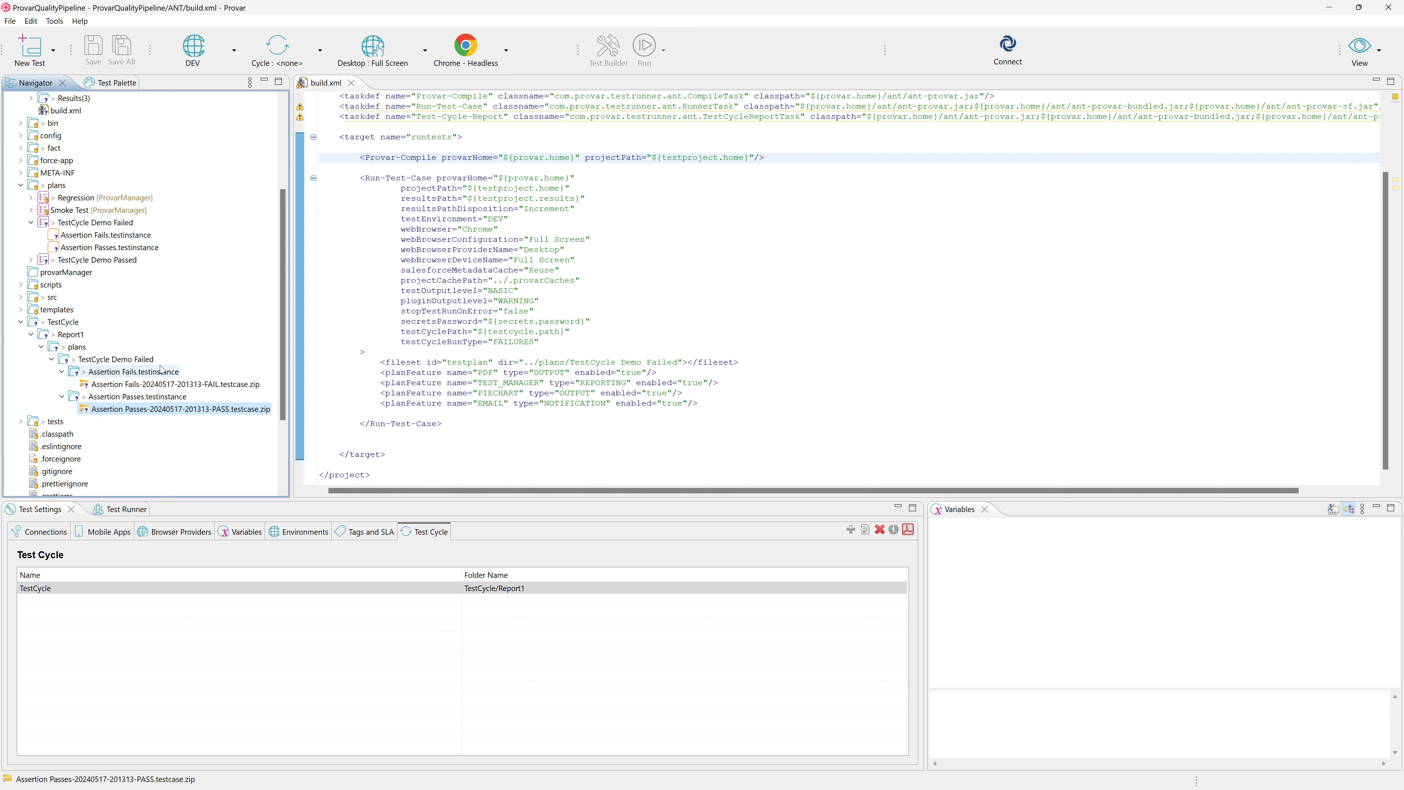
Collapse the test instance folders and TestCycle Demo Failed back up to Report1's plans folder.
{"action": "left_click", "coordinate": [62, 372]}
{"action": "left_click", "coordinate": [61, 378]}
{"action": "left_click", "coordinate": [61, 384]}
{"action": "left_click", "coordinate": [51, 359]}
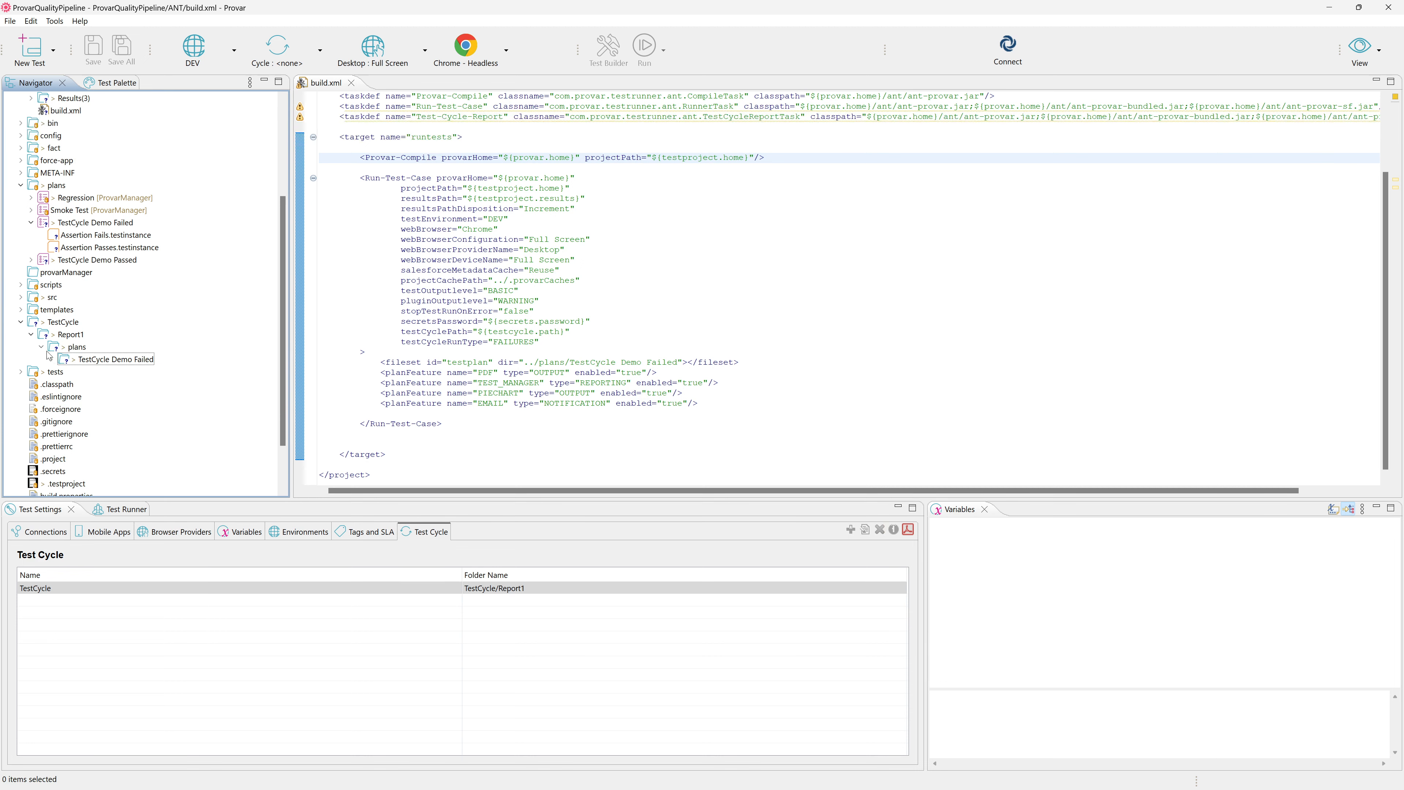
{"action": "left_click", "coordinate": [41, 346]}
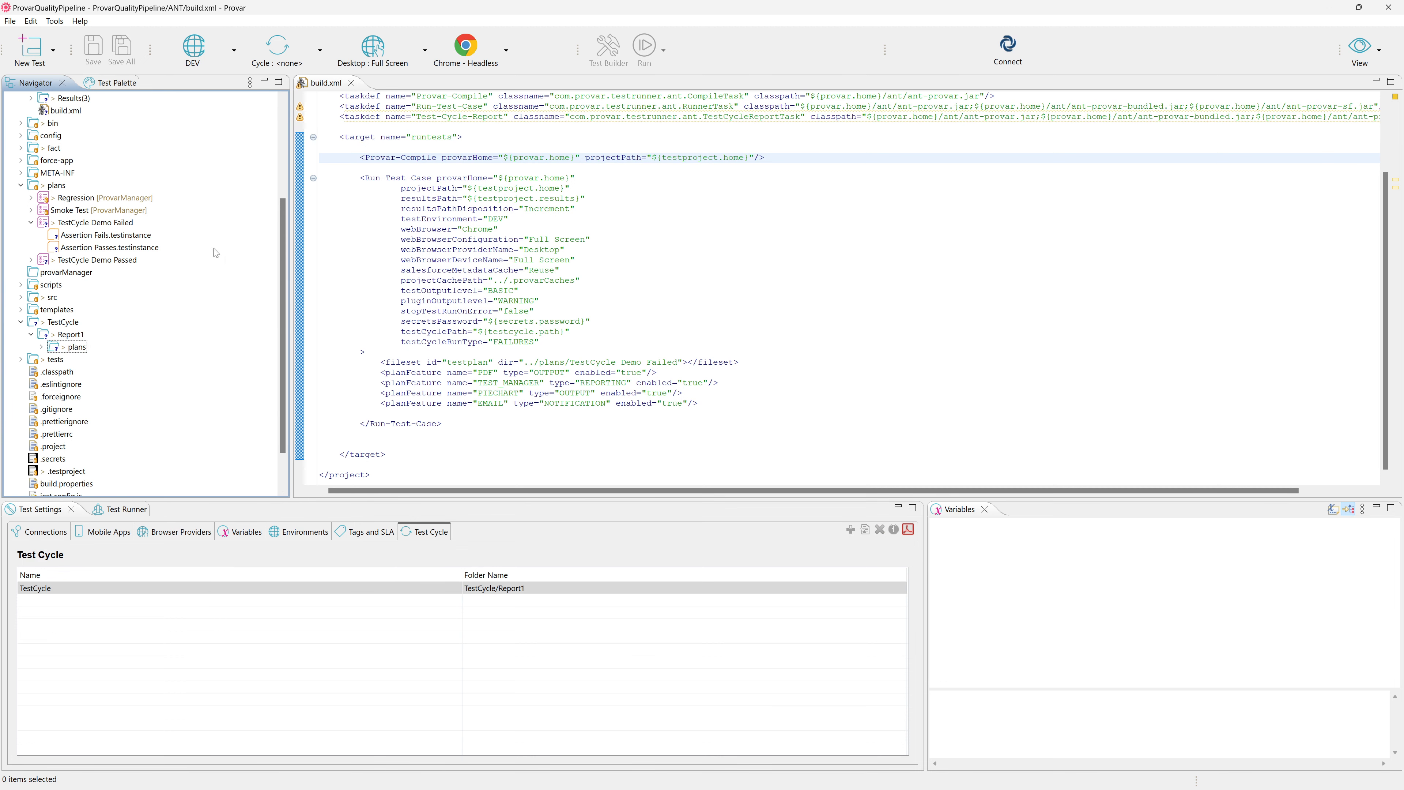
Switch to the command prompt and rerun the previous ANT build command.
{"action": "left_click", "coordinate": [454, 198]}
{"action": "key", "text": "alt+Tab"}
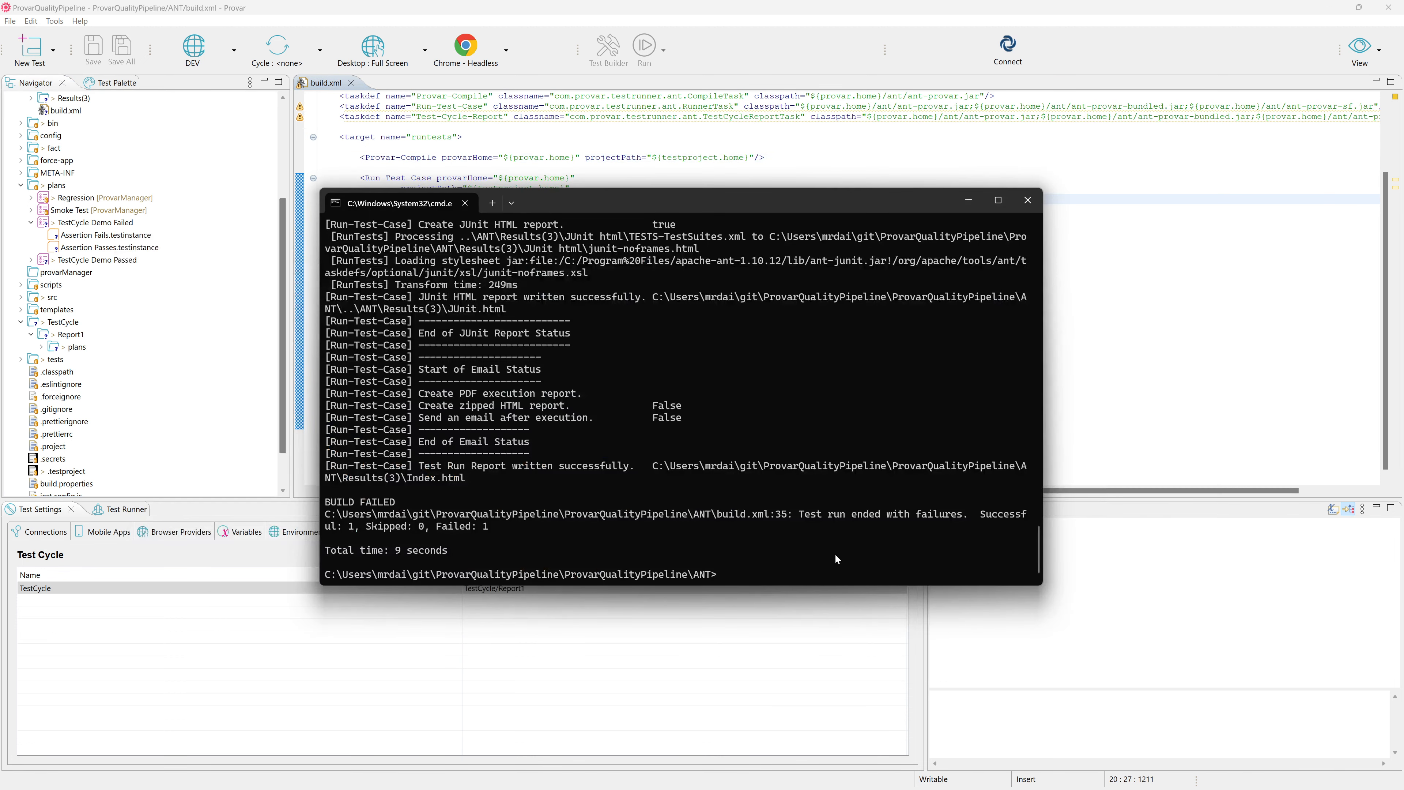
{"action": "key", "text": "Up"}
{"action": "key", "text": "Return"}
Return to Provar, refresh the ANT folder and select Results(4), and highlight the testCycleRunType value in build.xml.
{"action": "left_click", "coordinate": [365, 147]}
{"action": "scroll", "coordinate": [101, 125], "scroll_direction": "up", "scroll_amount": 3}
{"action": "right_click", "coordinate": [53, 200]}
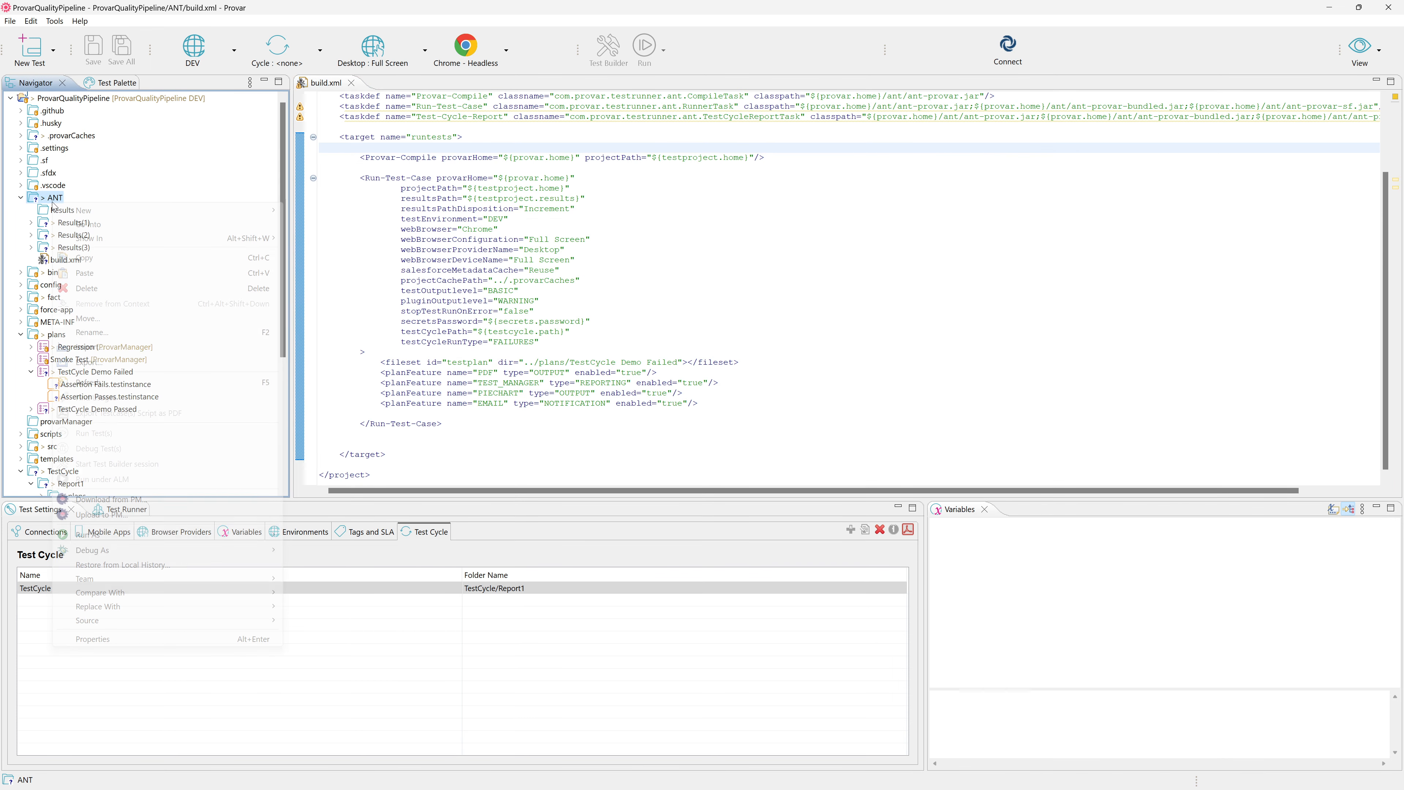
{"action": "left_click", "coordinate": [101, 377]}
{"action": "left_click", "coordinate": [73, 260]}
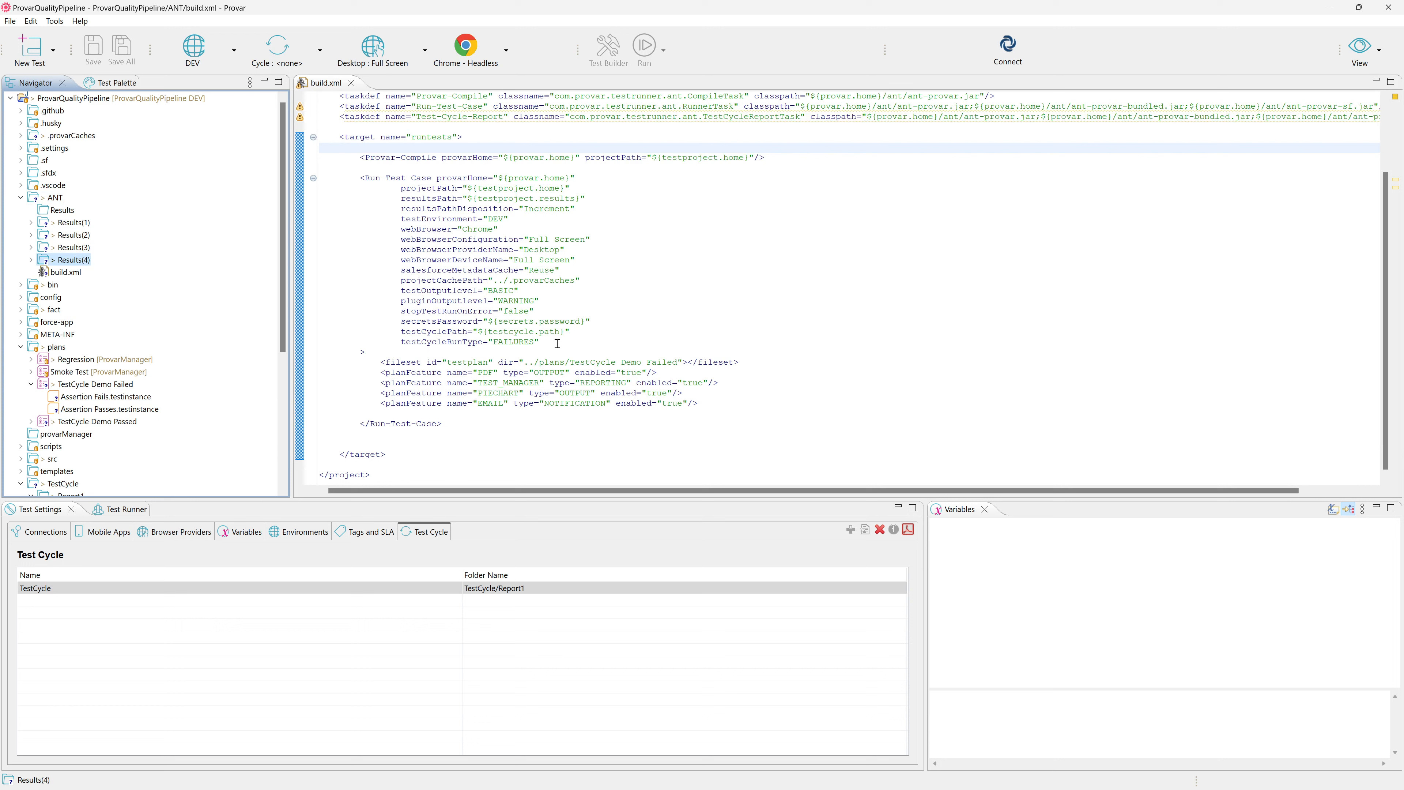
{"action": "double_click", "coordinate": [524, 342]}
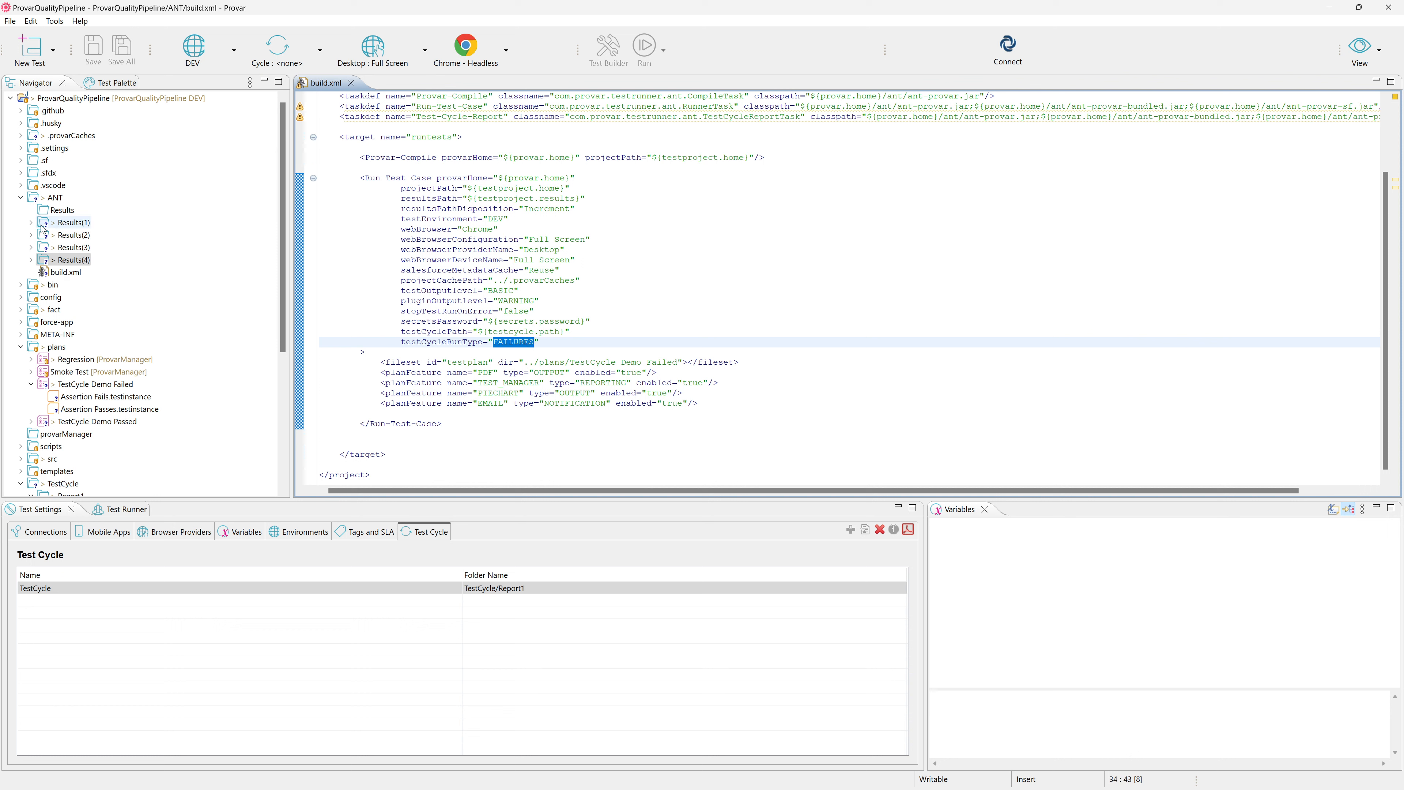
Start exporting the TestCycle Demo Failed plan as an ANT build file, with Start ANT execution turned off.
{"action": "scroll", "coordinate": [120, 347], "scroll_direction": "down", "scroll_amount": 2}
{"action": "left_click", "coordinate": [87, 311]}
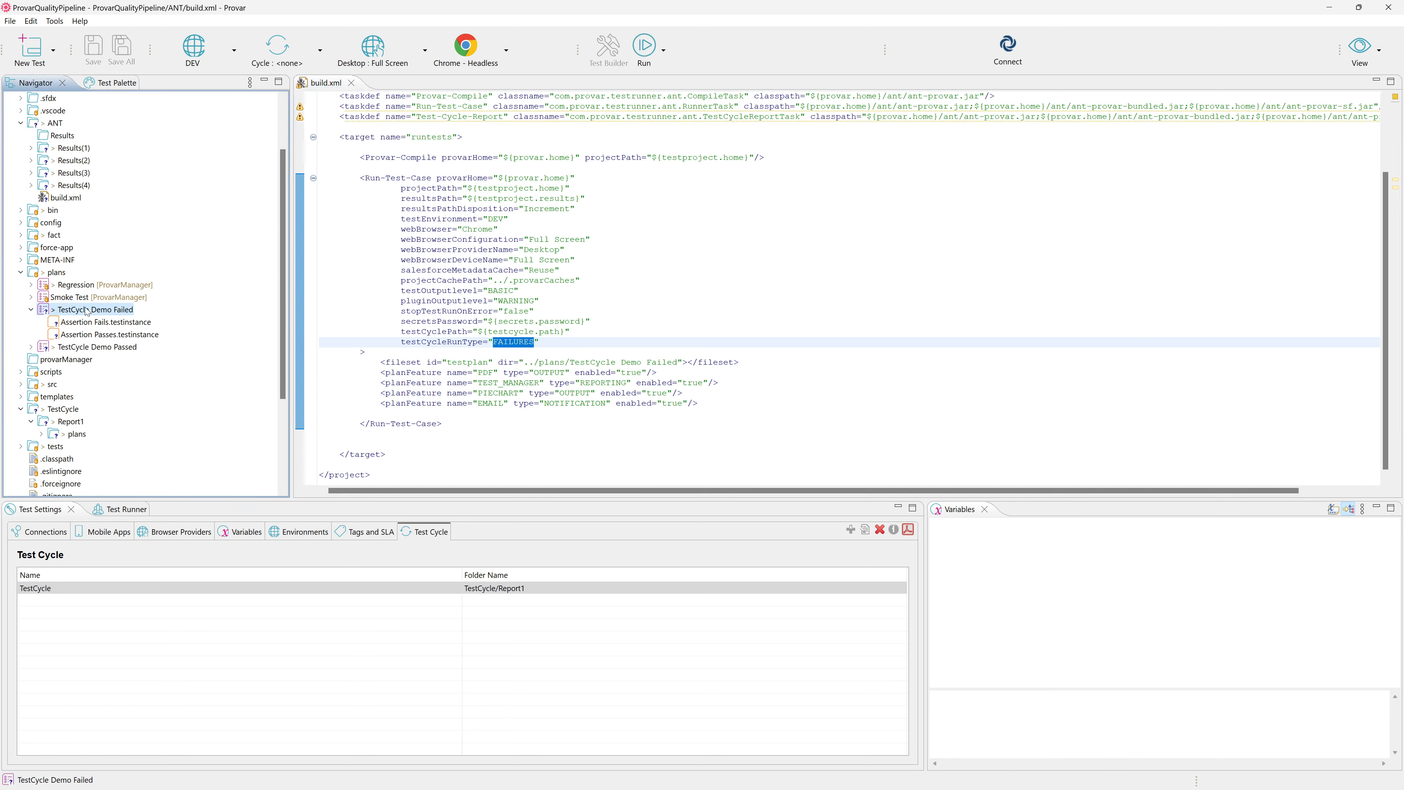
{"action": "right_click", "coordinate": [66, 314]}
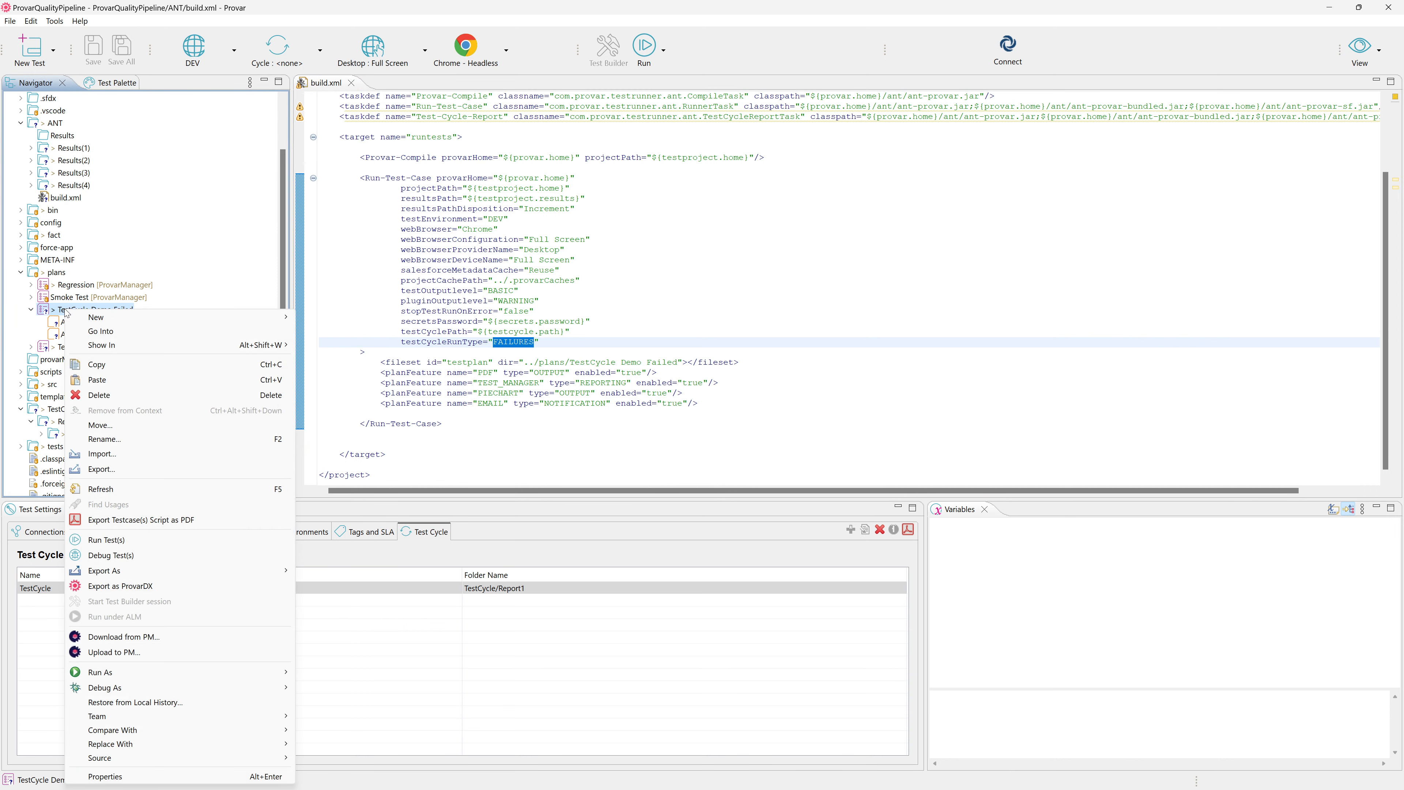
{"action": "mouse_move", "coordinate": [128, 573]}
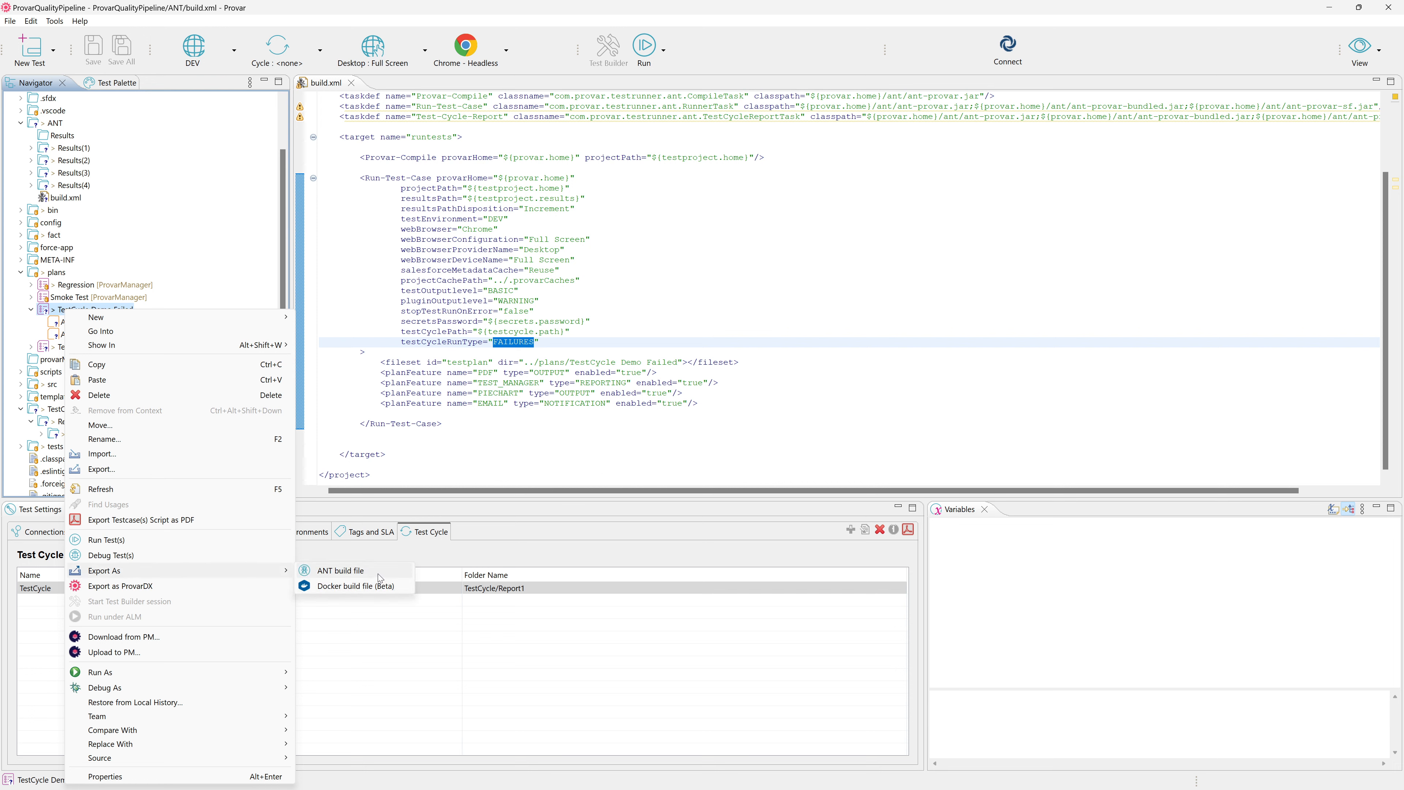
{"action": "left_click", "coordinate": [378, 573]}
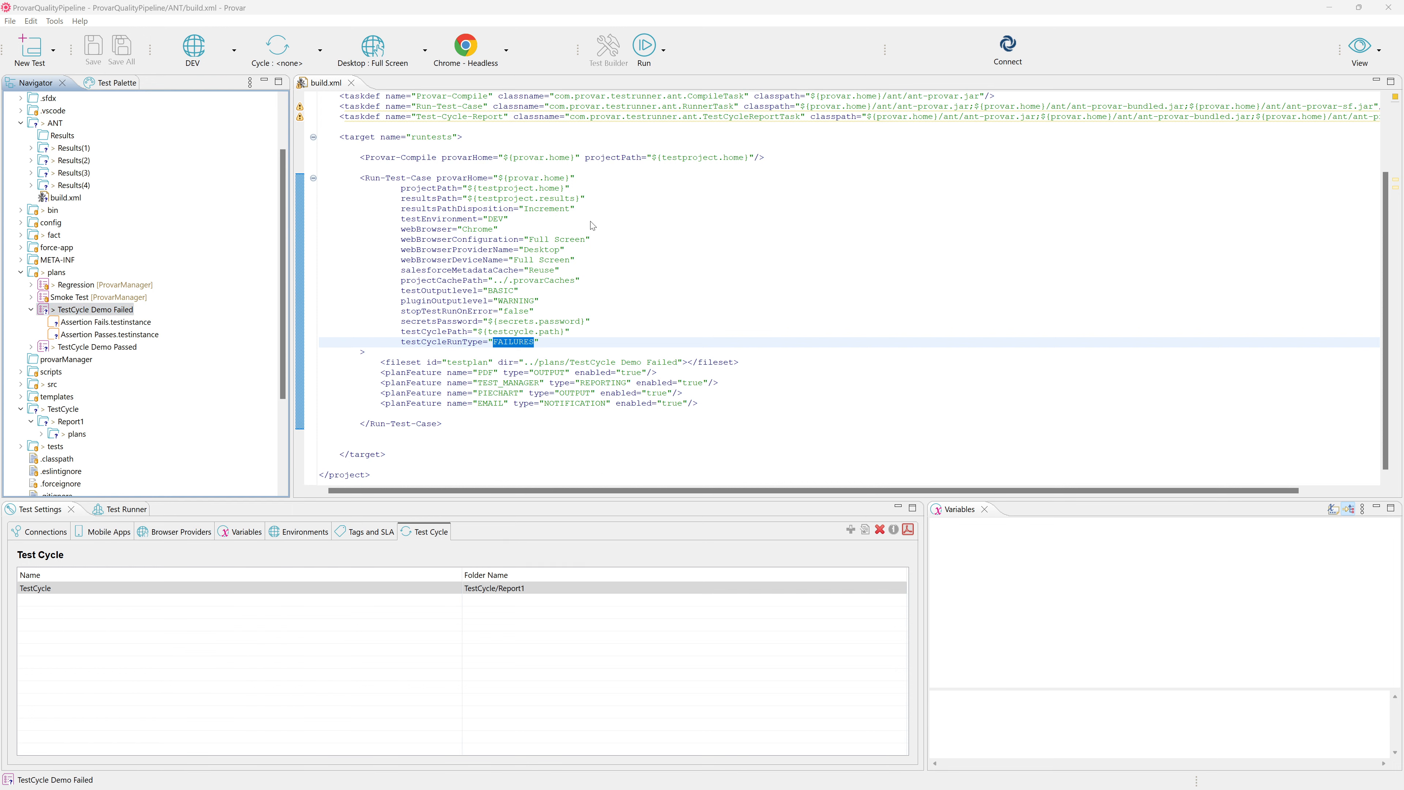
{"action": "left_click", "coordinate": [530, 473]}
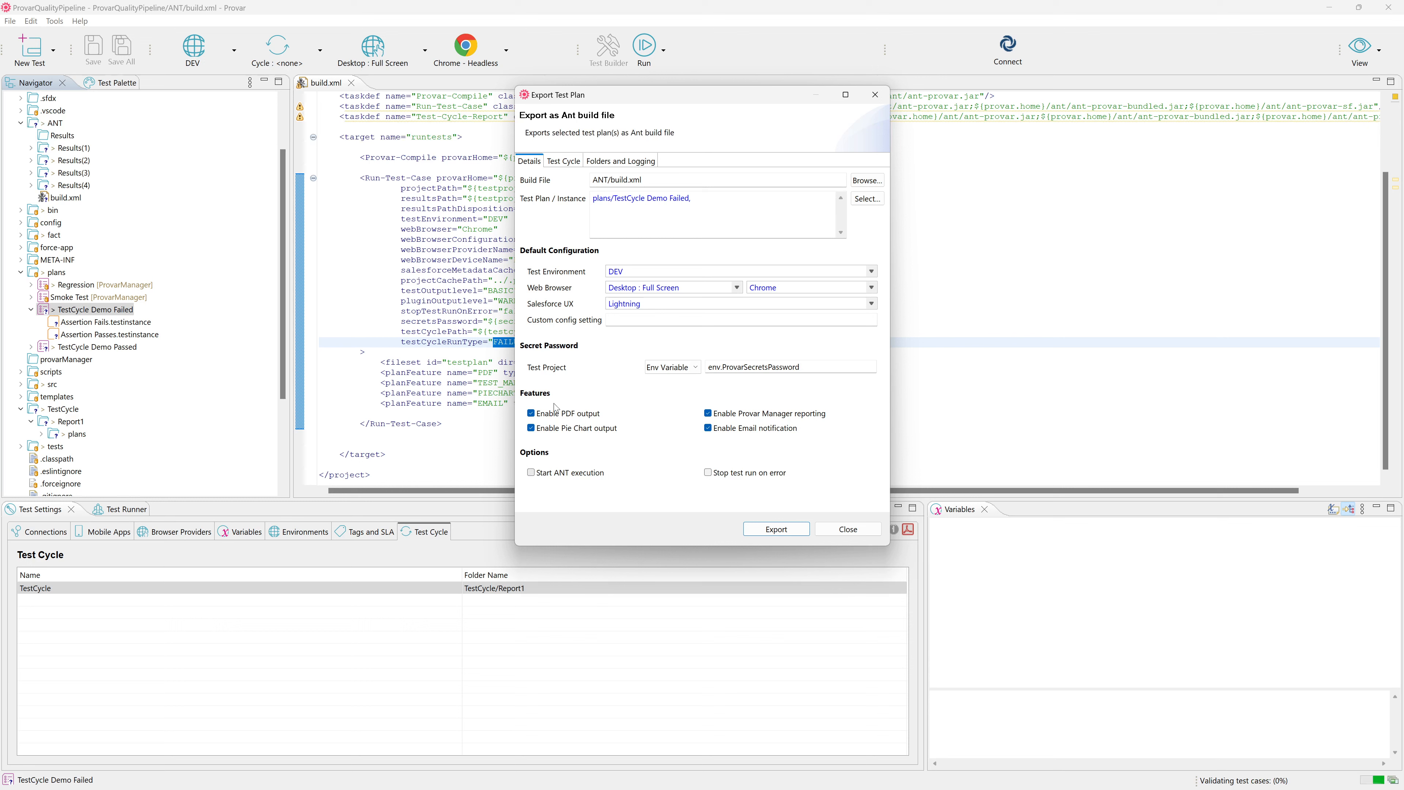
Set the export's test cycle run type to Run all Test Cases with 1 rerun to retry failures.
{"action": "left_click", "coordinate": [628, 180]}
{"action": "left_click", "coordinate": [564, 162]}
{"action": "left_click", "coordinate": [598, 197]}
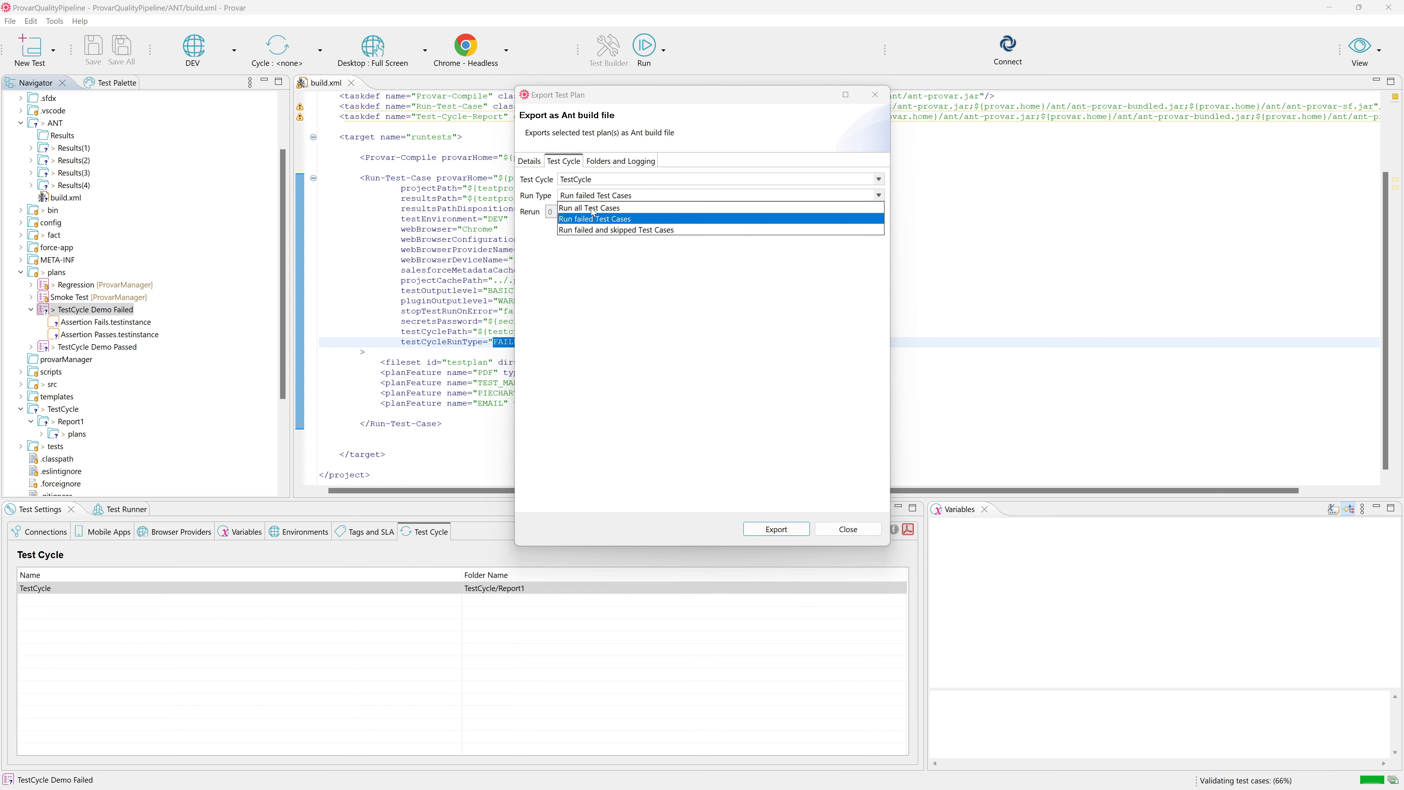
{"action": "left_click", "coordinate": [597, 207]}
{"action": "left_click", "coordinate": [566, 208]}
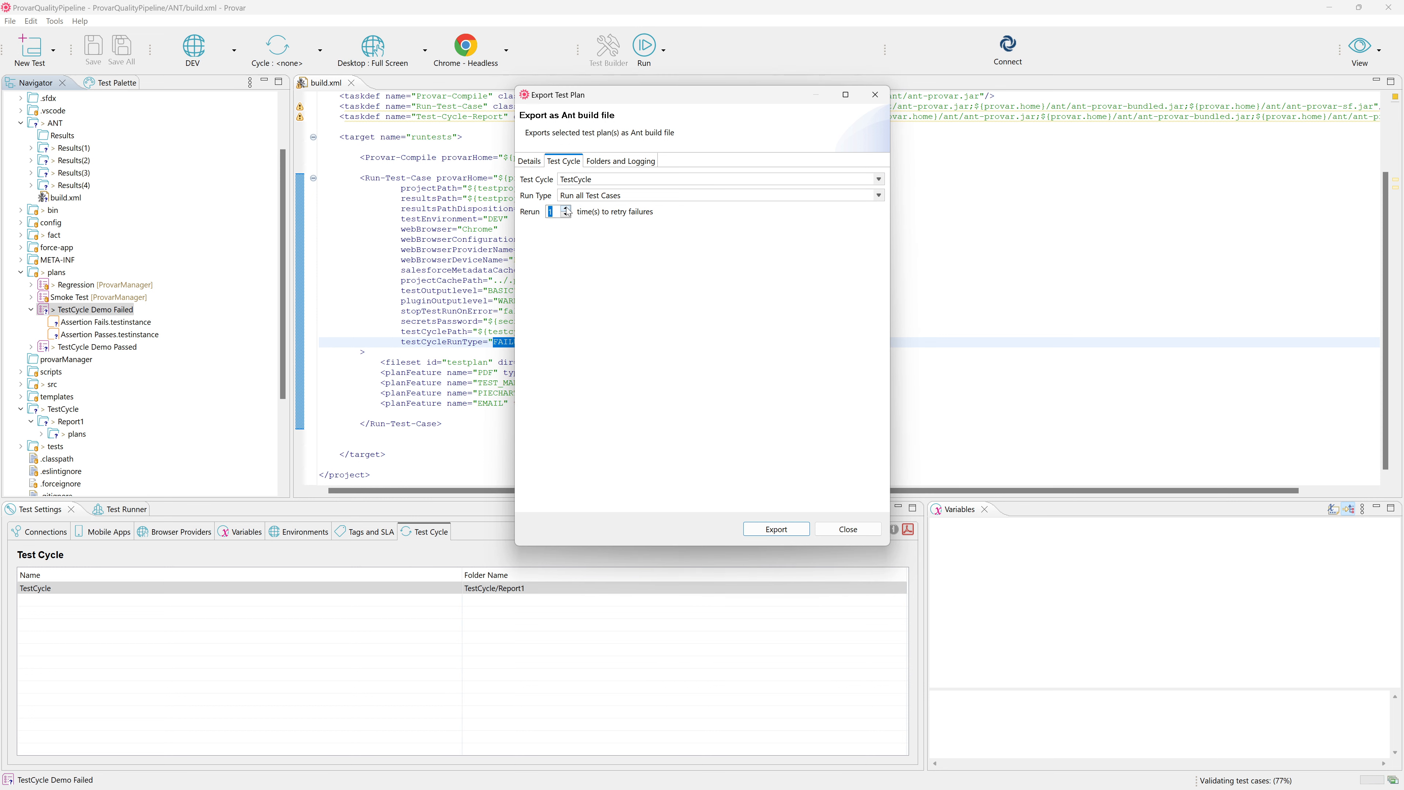
Export the plan to ANT/build.xml and close the export dialog.
{"action": "left_click", "coordinate": [778, 530]}
{"action": "left_click", "coordinate": [720, 449]}
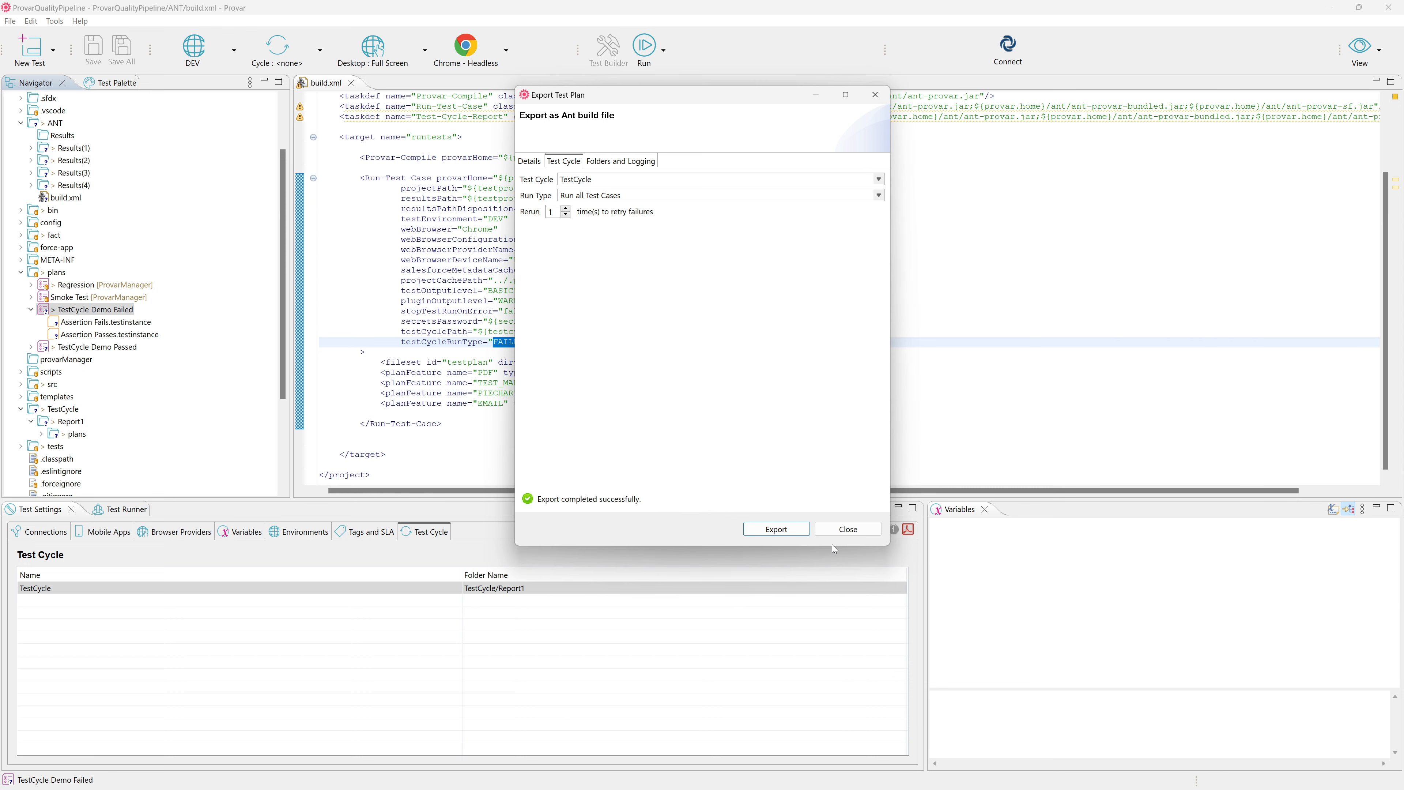
{"action": "left_click", "coordinate": [837, 530]}
Examine the first Run-Test-Case block in the regenerated build.xml, including its testCycleRunType, and highlight the whole block.
{"action": "left_click", "coordinate": [747, 306]}
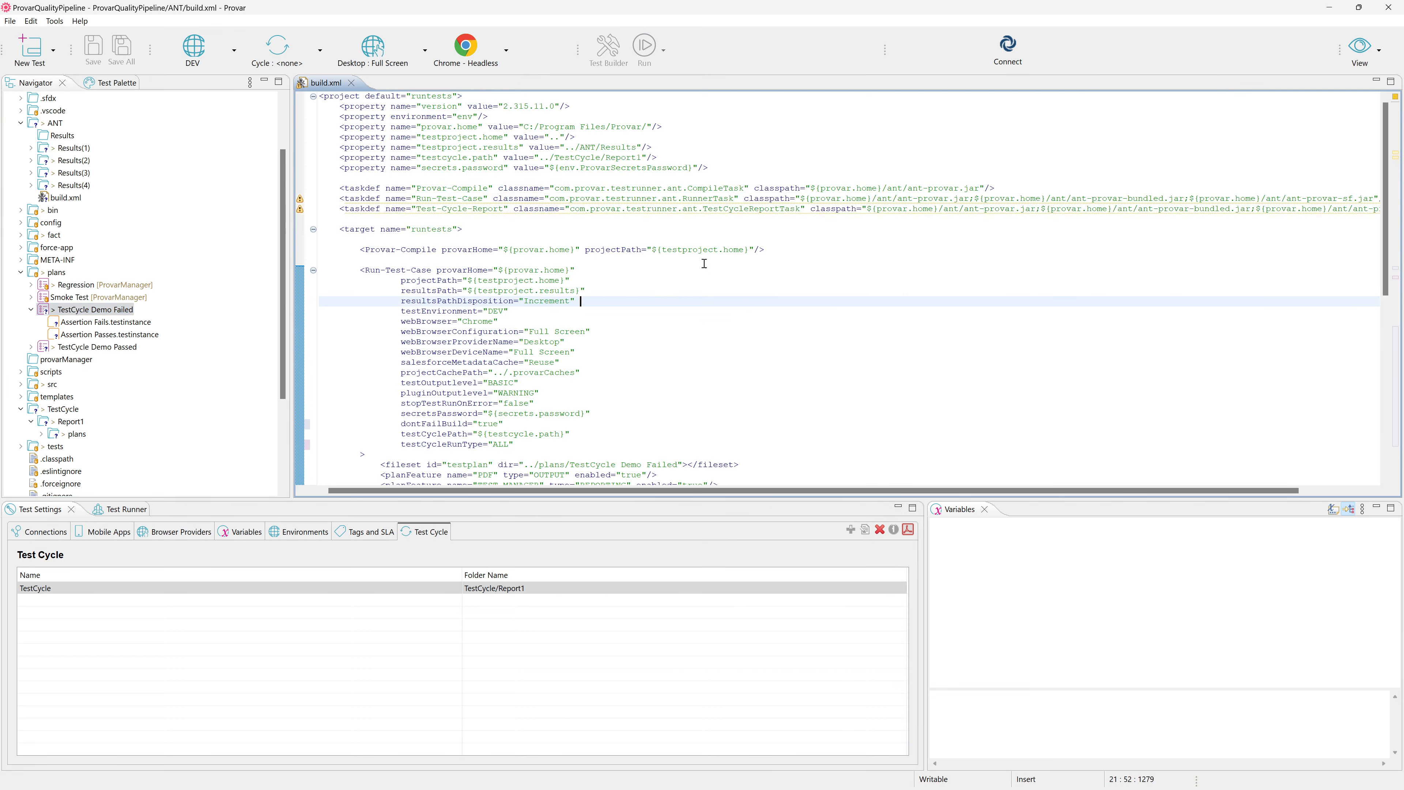
{"action": "scroll", "coordinate": [717, 247], "scroll_direction": "down", "scroll_amount": 2}
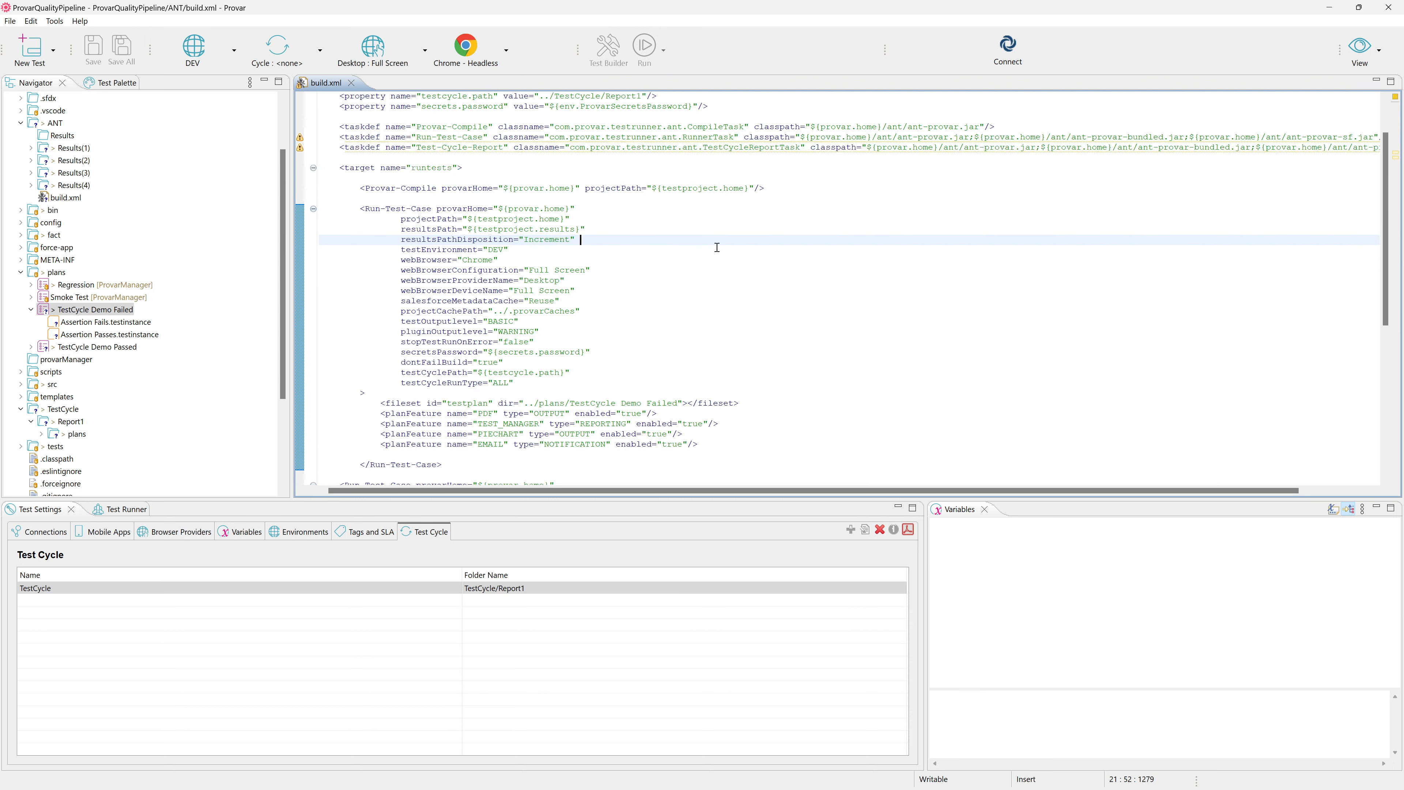
{"action": "left_click", "coordinate": [494, 383]}
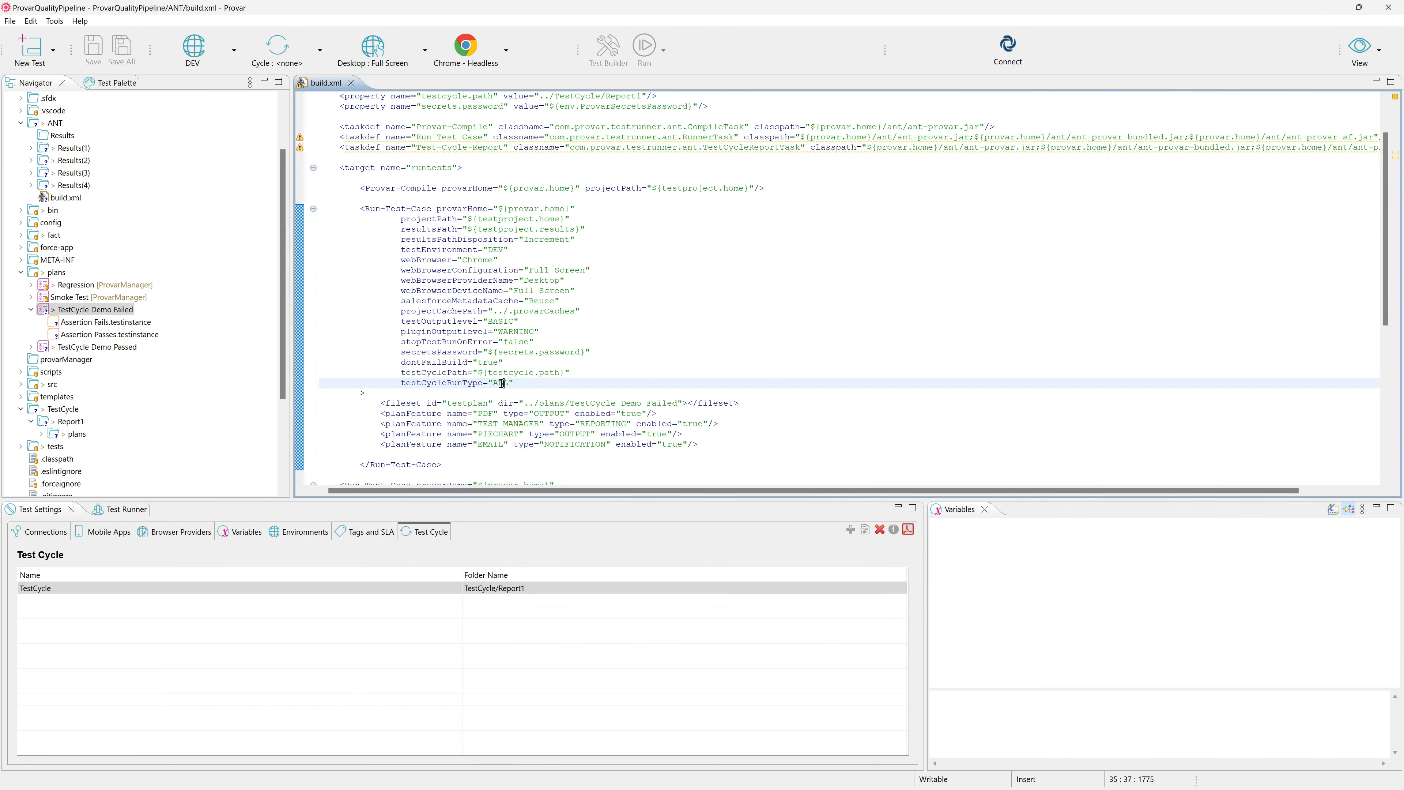
{"action": "double_click", "coordinate": [502, 383]}
{"action": "scroll", "coordinate": [538, 378], "scroll_direction": "down", "scroll_amount": 2}
{"action": "left_click", "coordinate": [505, 321]}
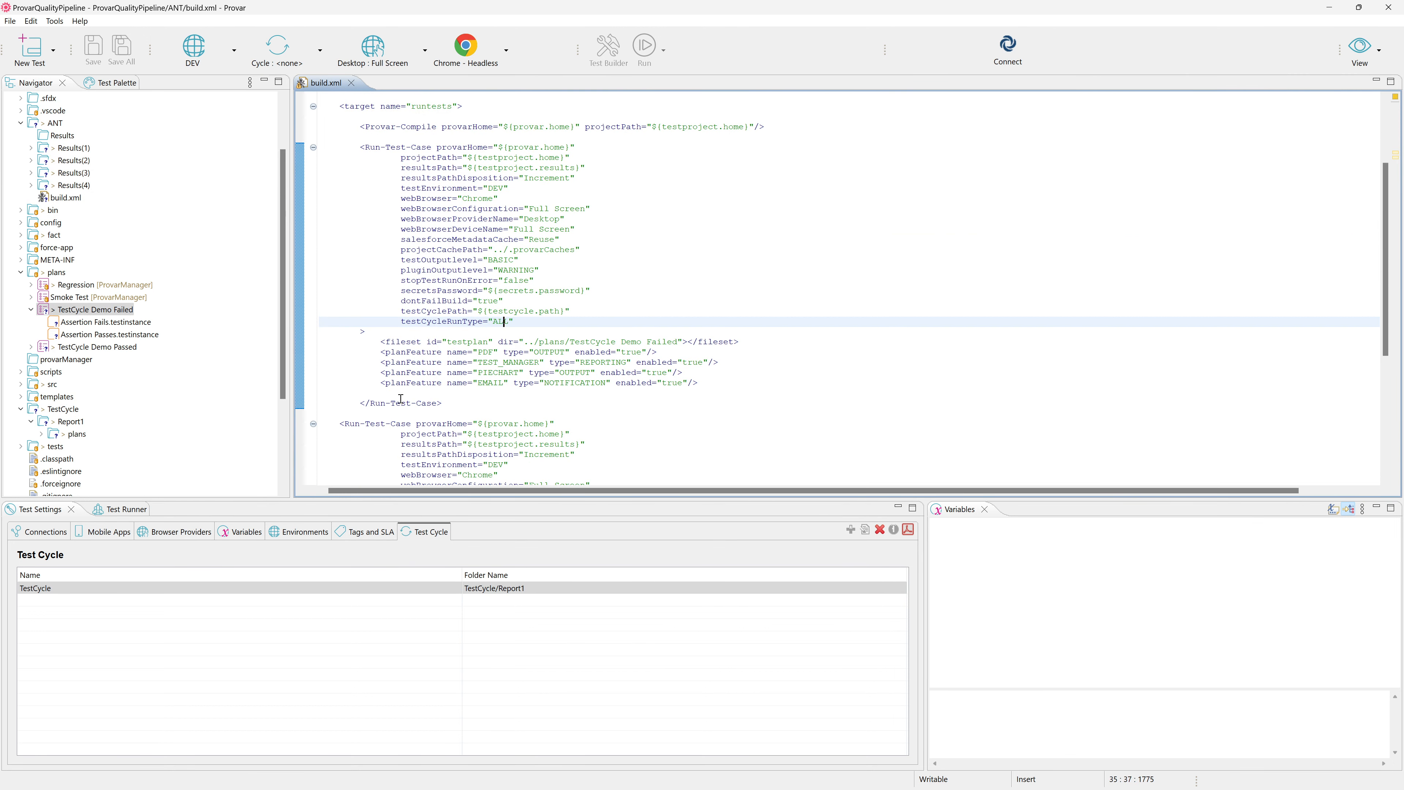
{"action": "left_click_drag", "start_coordinate": [429, 419], "coordinate": [321, 147]}
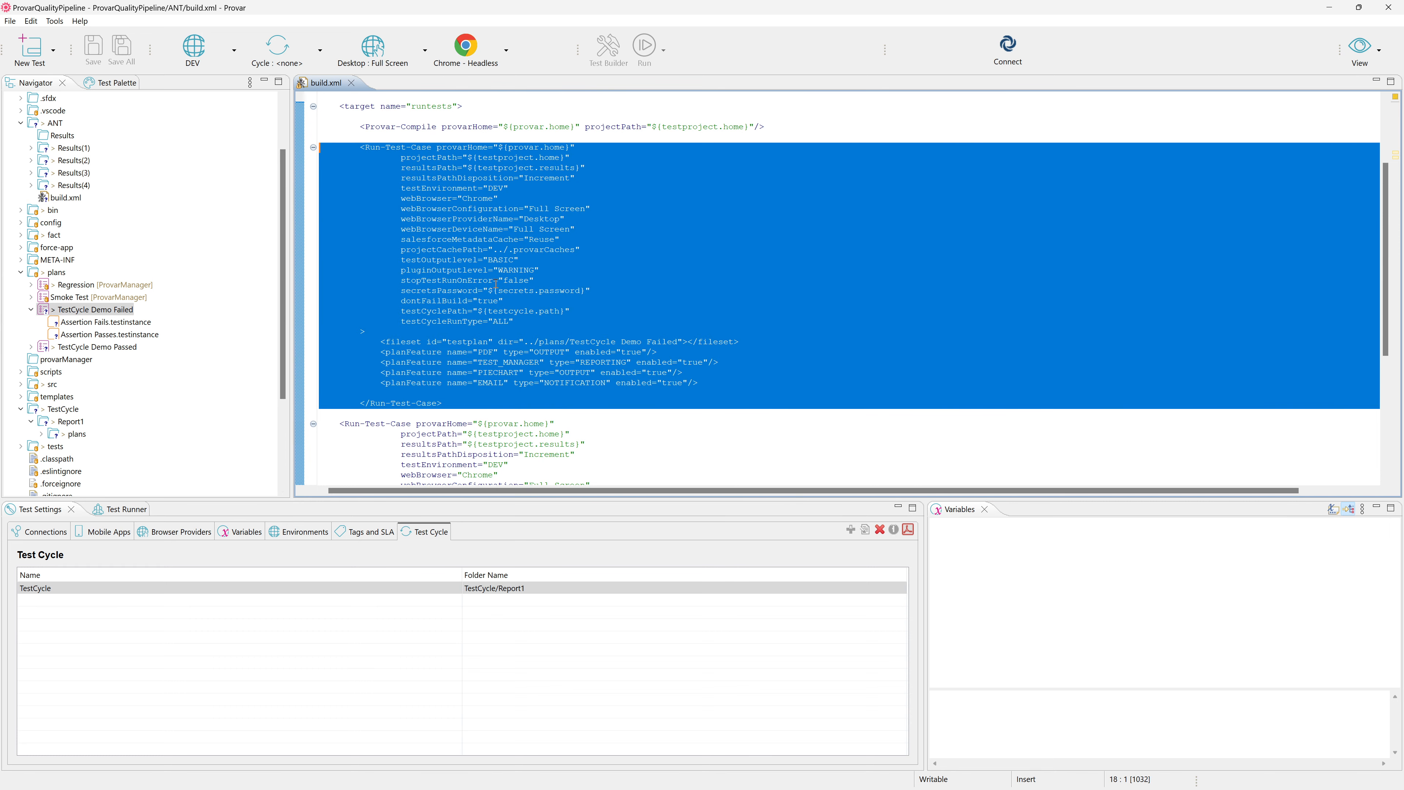
Examine the second Run-Test-Case block in build.xml and compare its run type with the first block.
{"action": "scroll", "coordinate": [496, 285], "scroll_direction": "down", "scroll_amount": 7}
{"action": "left_click", "coordinate": [352, 199]}
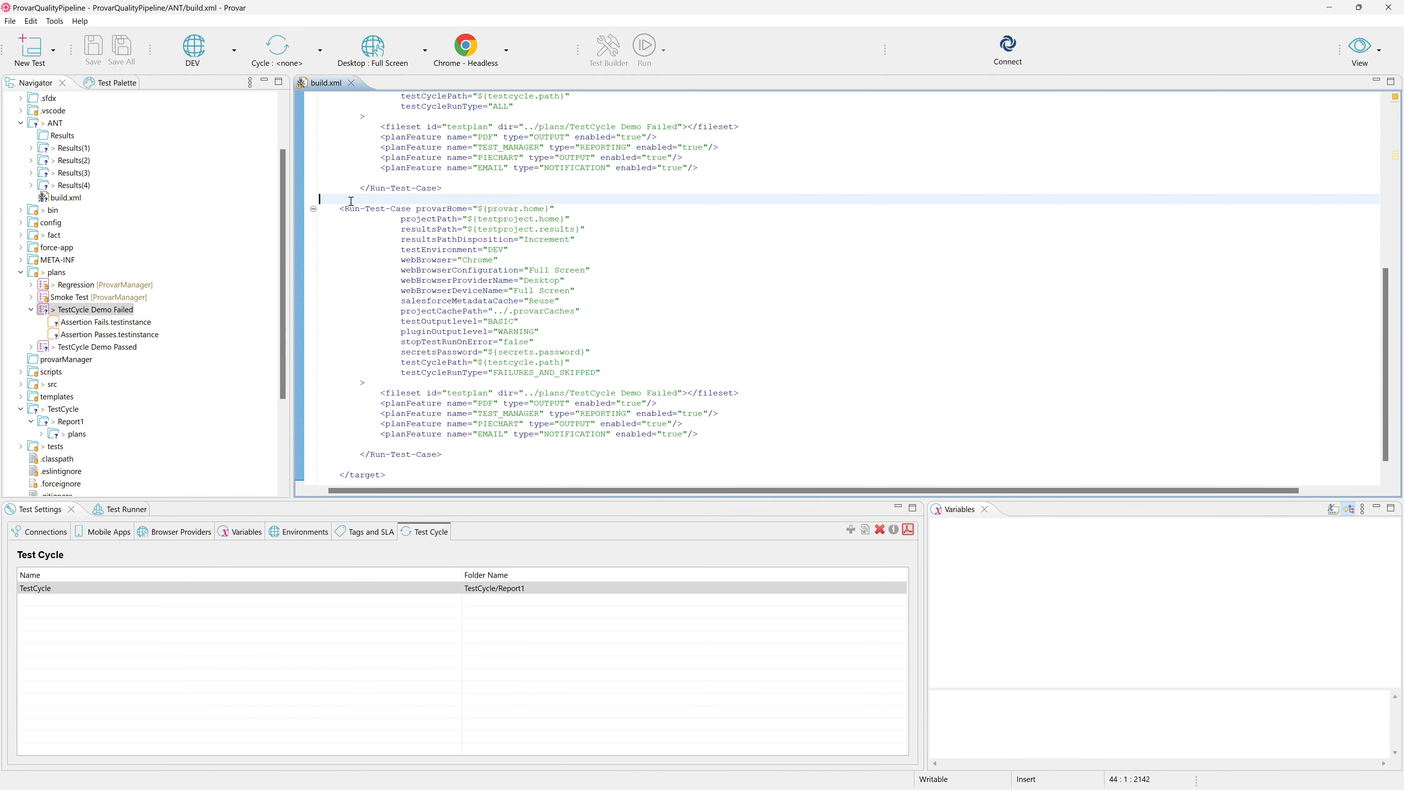
{"action": "scroll", "coordinate": [517, 406], "scroll_direction": "down", "scroll_amount": 1}
{"action": "left_click", "coordinate": [533, 431], "text": "shift"}
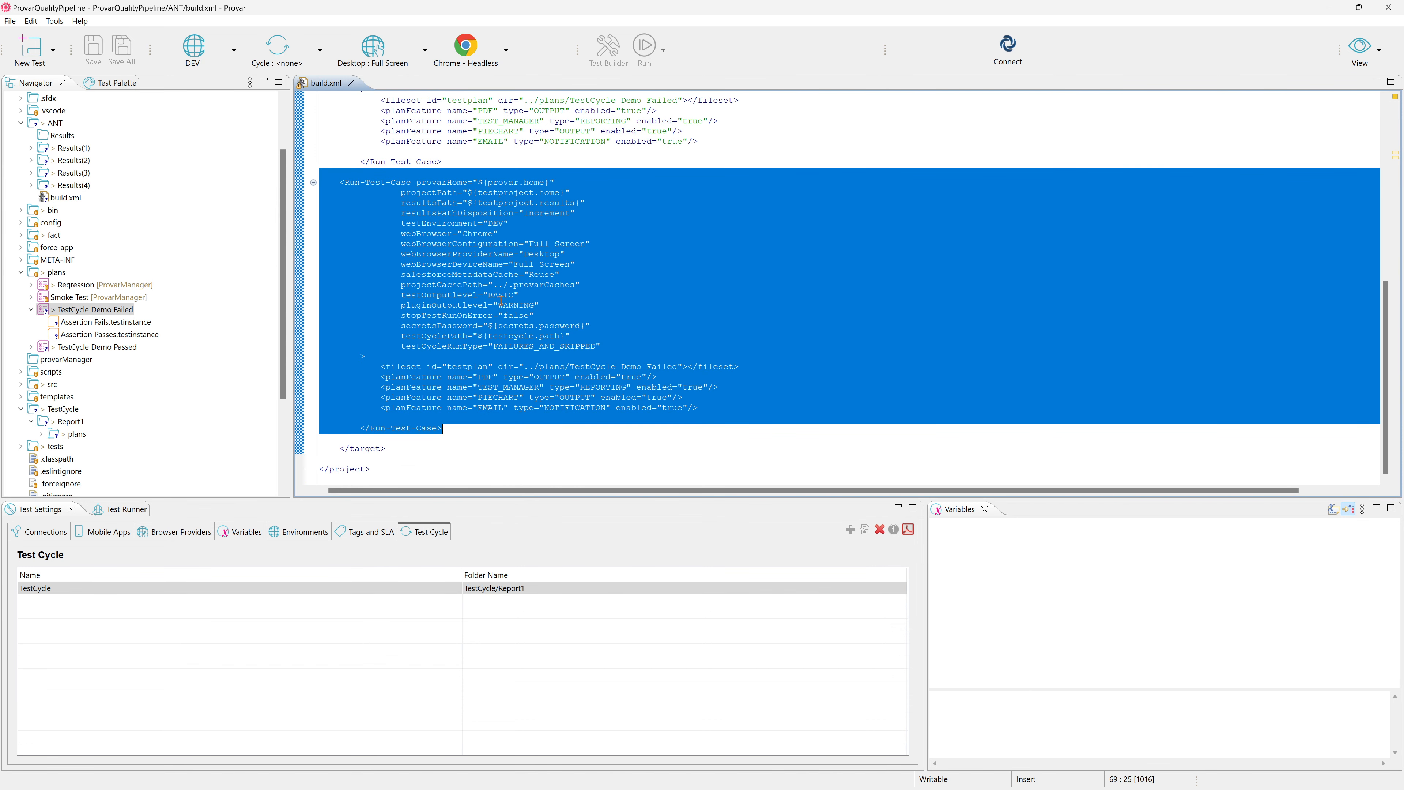
{"action": "left_click", "coordinate": [553, 339]}
{"action": "scroll", "coordinate": [488, 300], "scroll_direction": "up", "scroll_amount": 11}
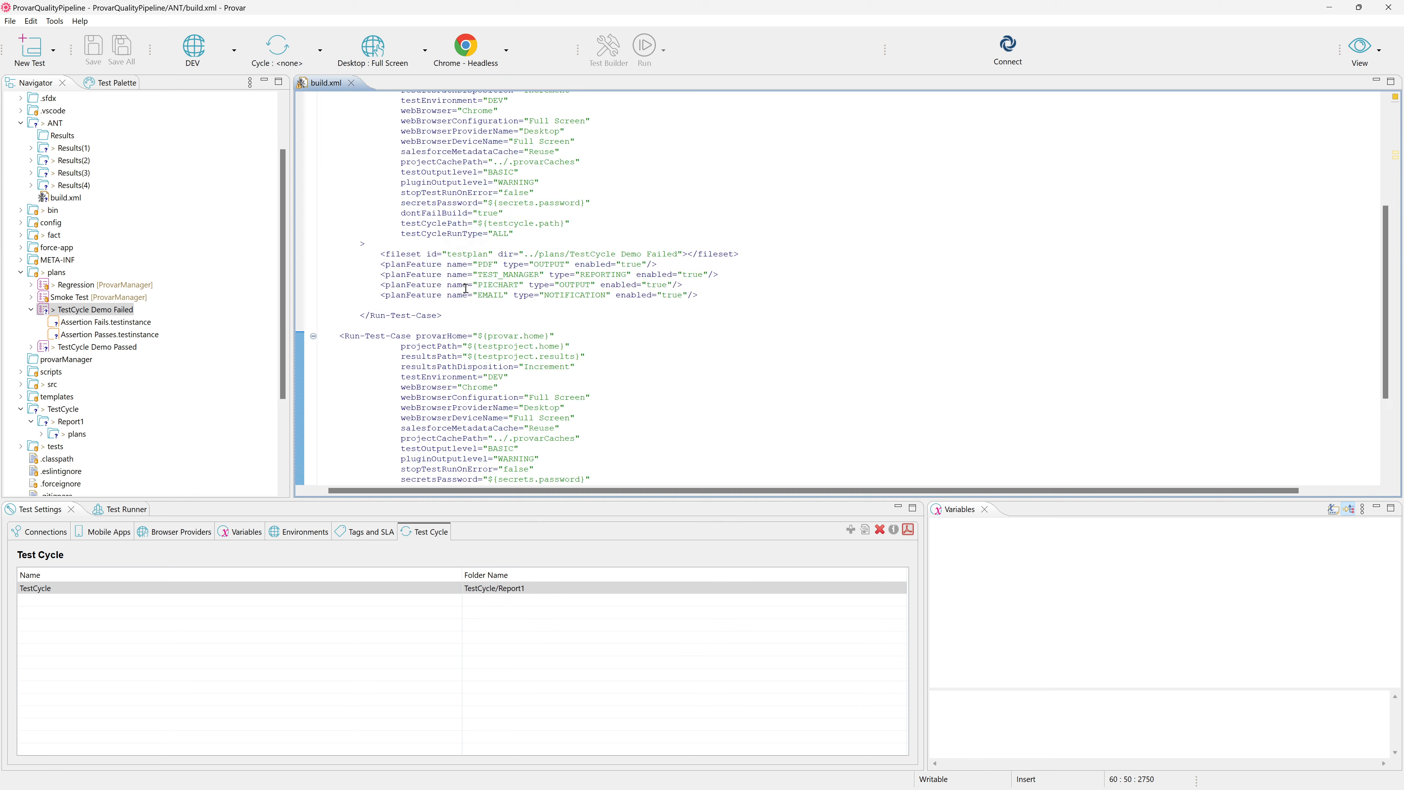
{"action": "scroll", "coordinate": [487, 300], "scroll_direction": "down", "scroll_amount": 11}
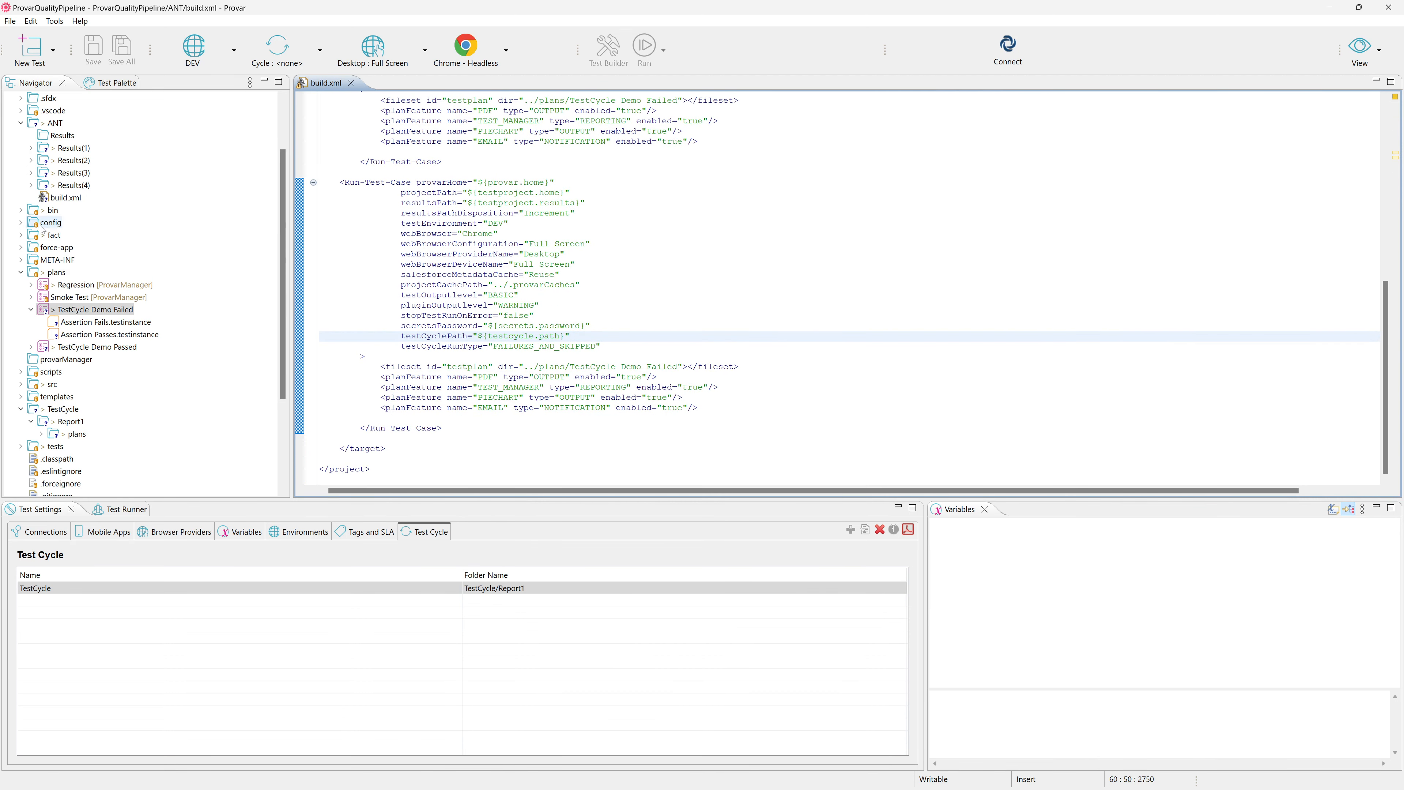
Refresh the ANT folder and delete the plans folder from the TestCycle's Report1 folder.
{"action": "right_click", "coordinate": [53, 123]}
{"action": "left_click", "coordinate": [104, 303]}
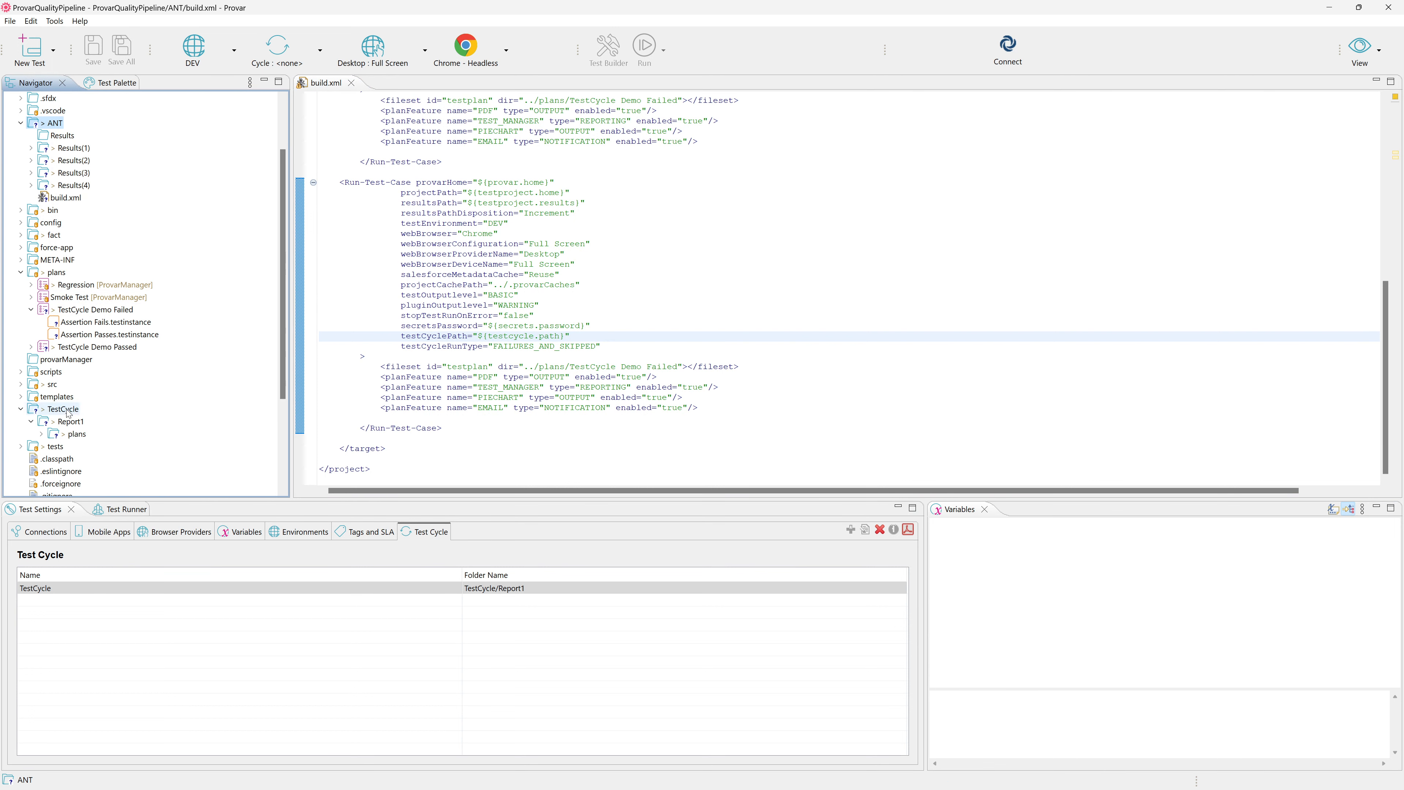
{"action": "left_click", "coordinate": [76, 435]}
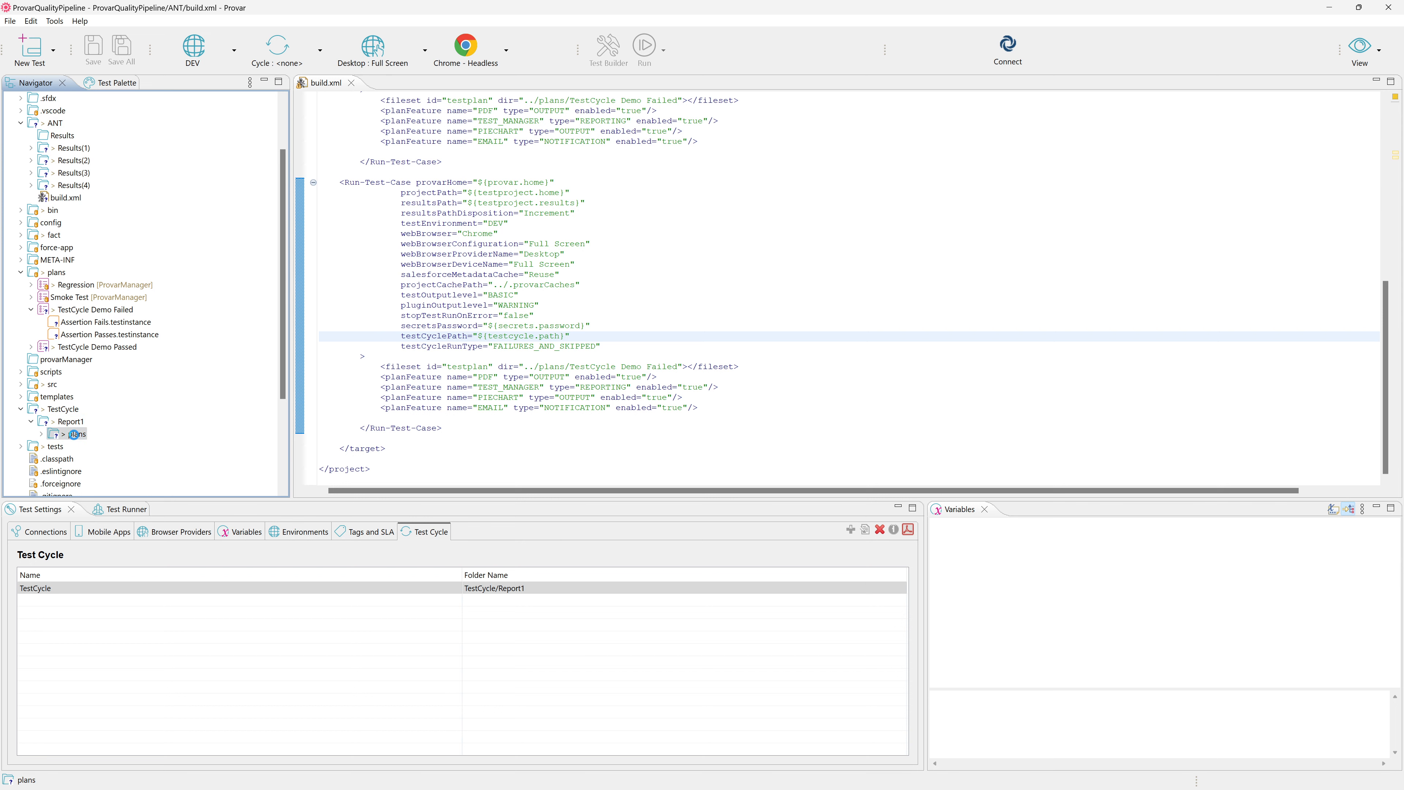
{"action": "key", "text": "Delete"}
{"action": "key", "text": "Return"}
{"action": "left_click", "coordinate": [61, 422]}
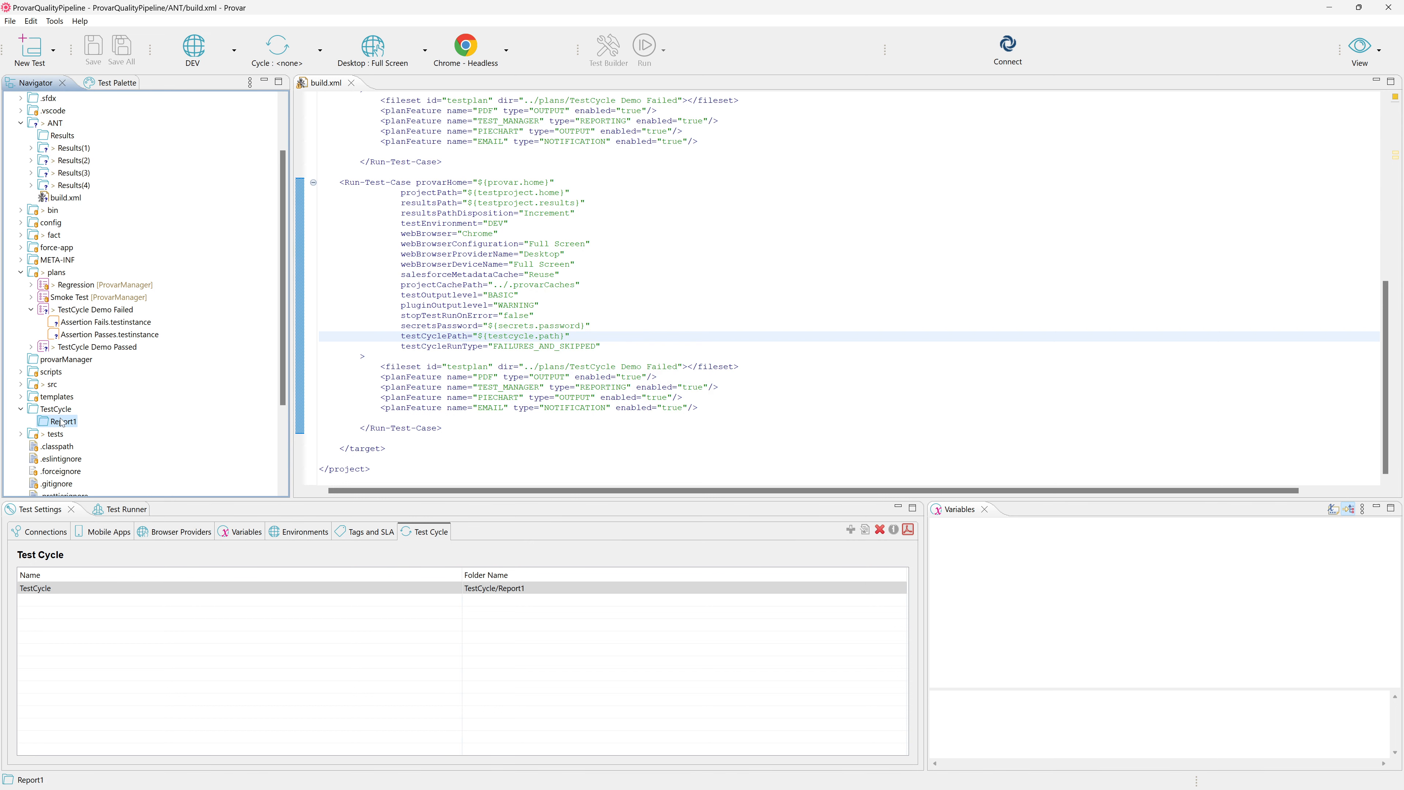
Switch to the command prompt, clear the screen, and run ant -f build.xml.
{"action": "key", "text": "alt+Tab"}
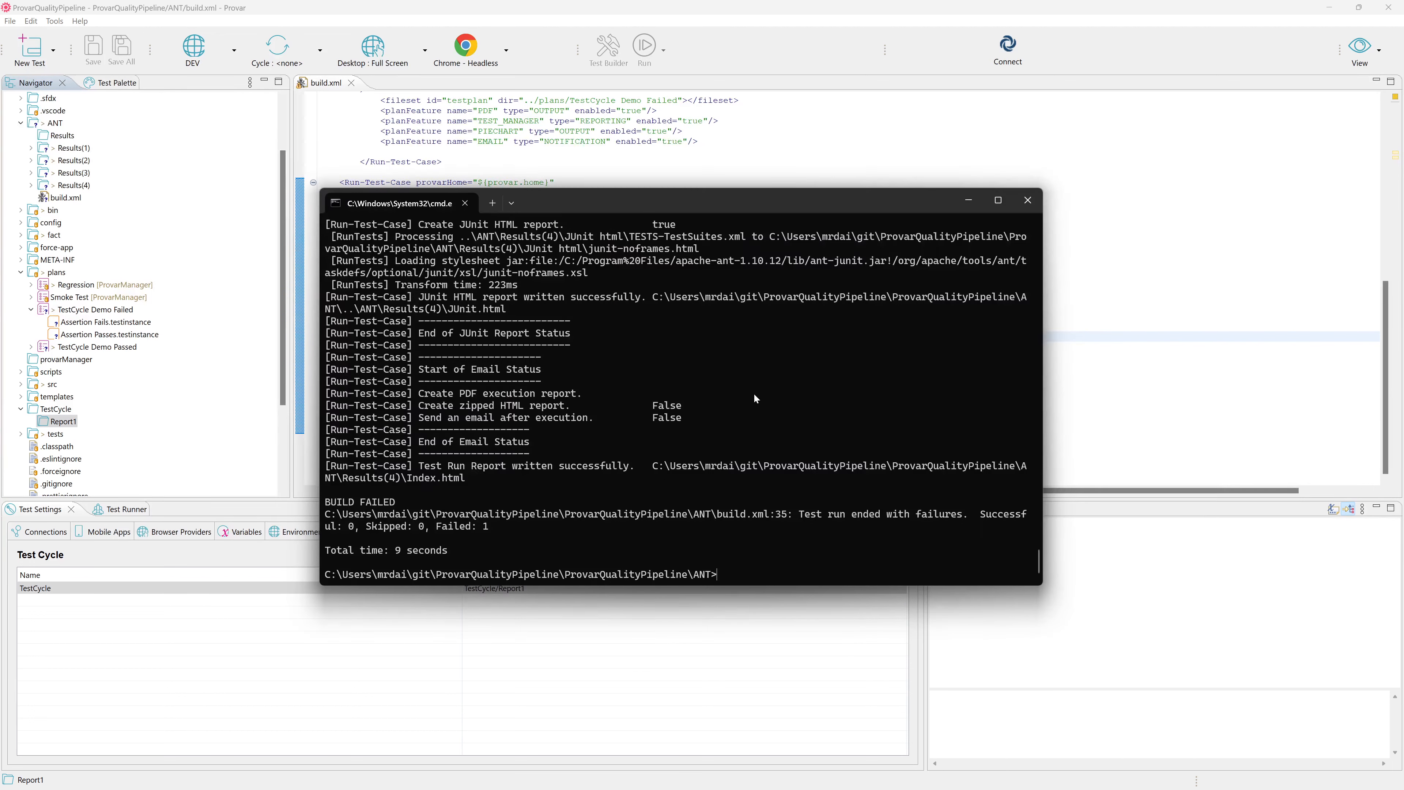
{"action": "type", "text": "cls"}
{"action": "key", "text": "Return"}
{"action": "type", "text": "a"}
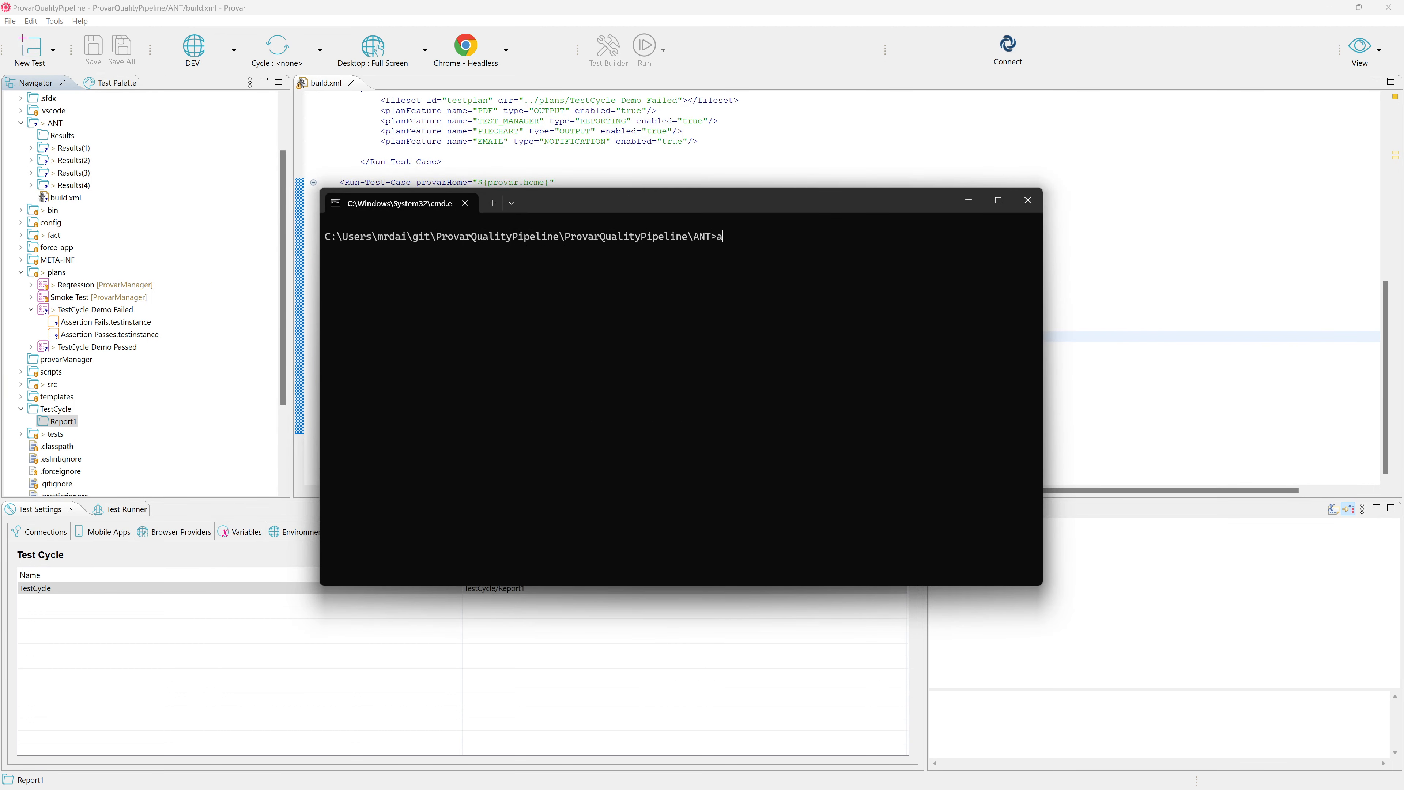
{"action": "type", "text": "nt -f build.xml"}
{"action": "key", "text": "Return"}
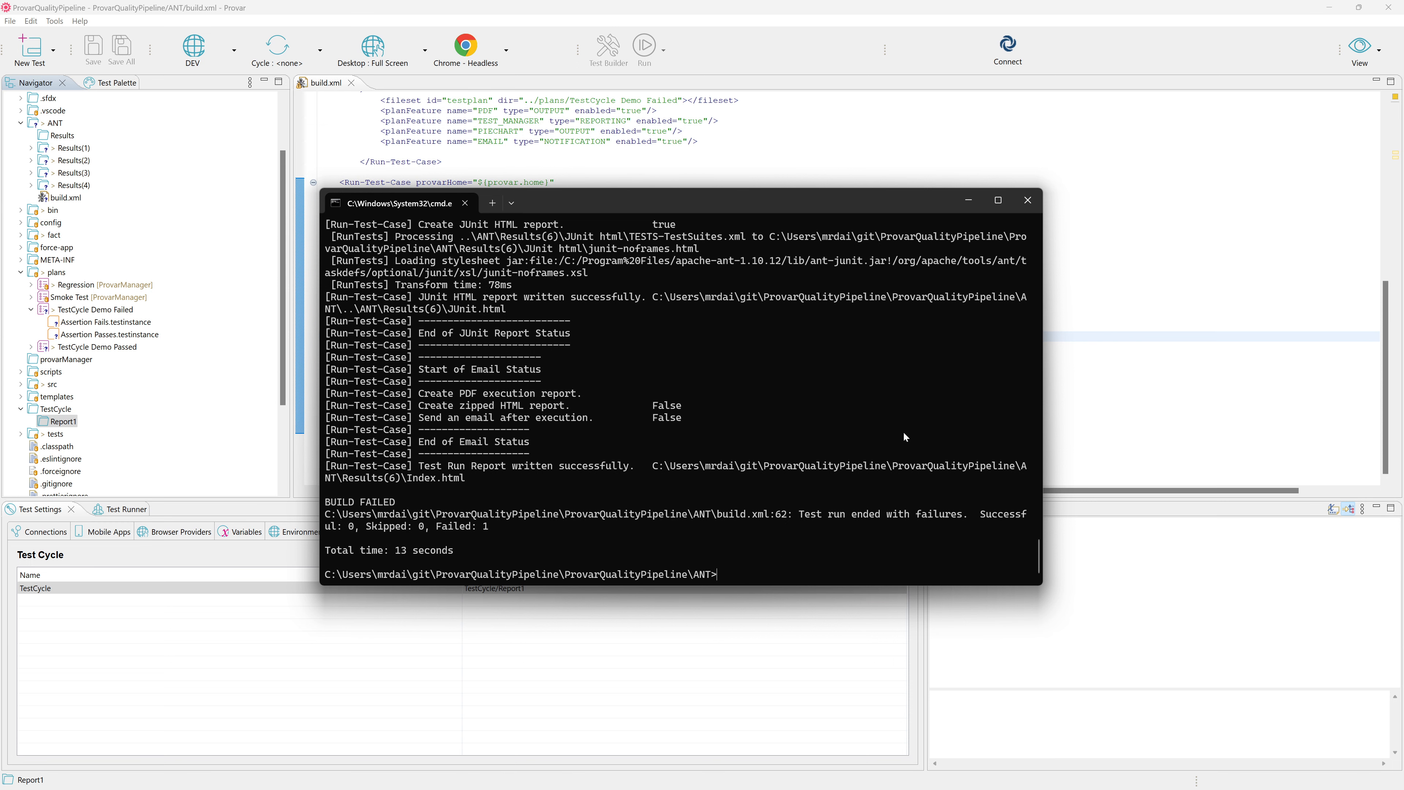
Return to Provar and refresh the project's ANT folder to load the new results folders.
{"action": "left_click", "coordinate": [1132, 336]}
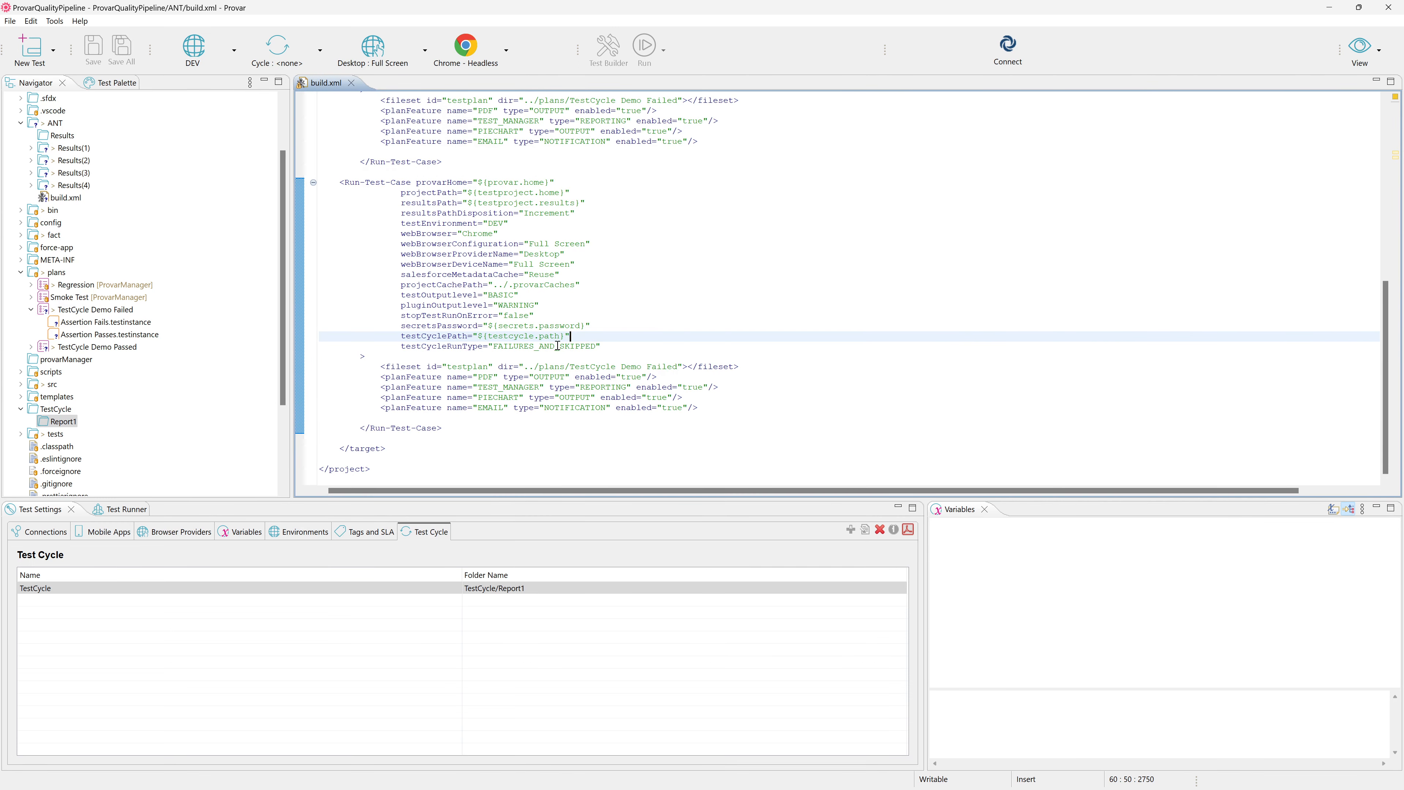
{"action": "right_click", "coordinate": [47, 123]}
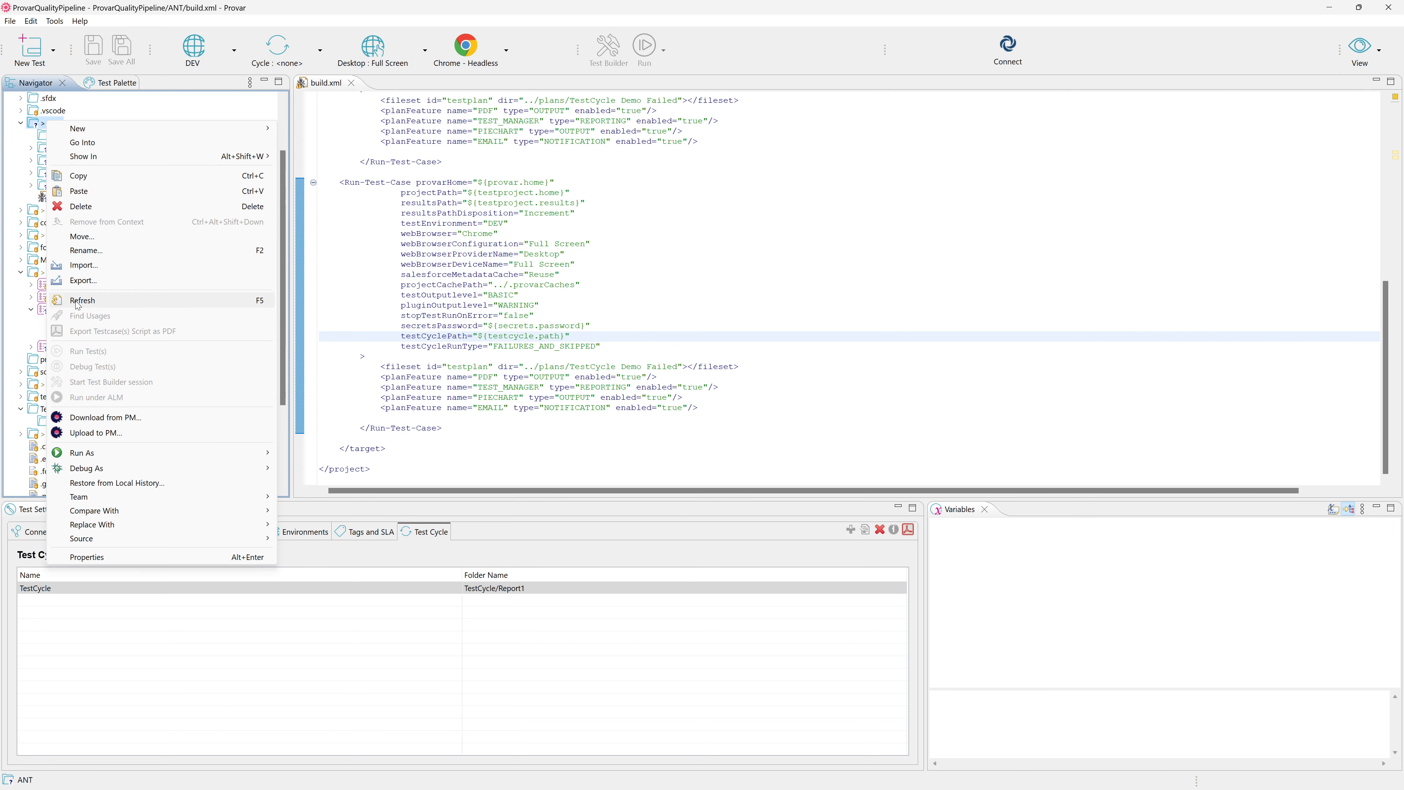
{"action": "left_click", "coordinate": [76, 304]}
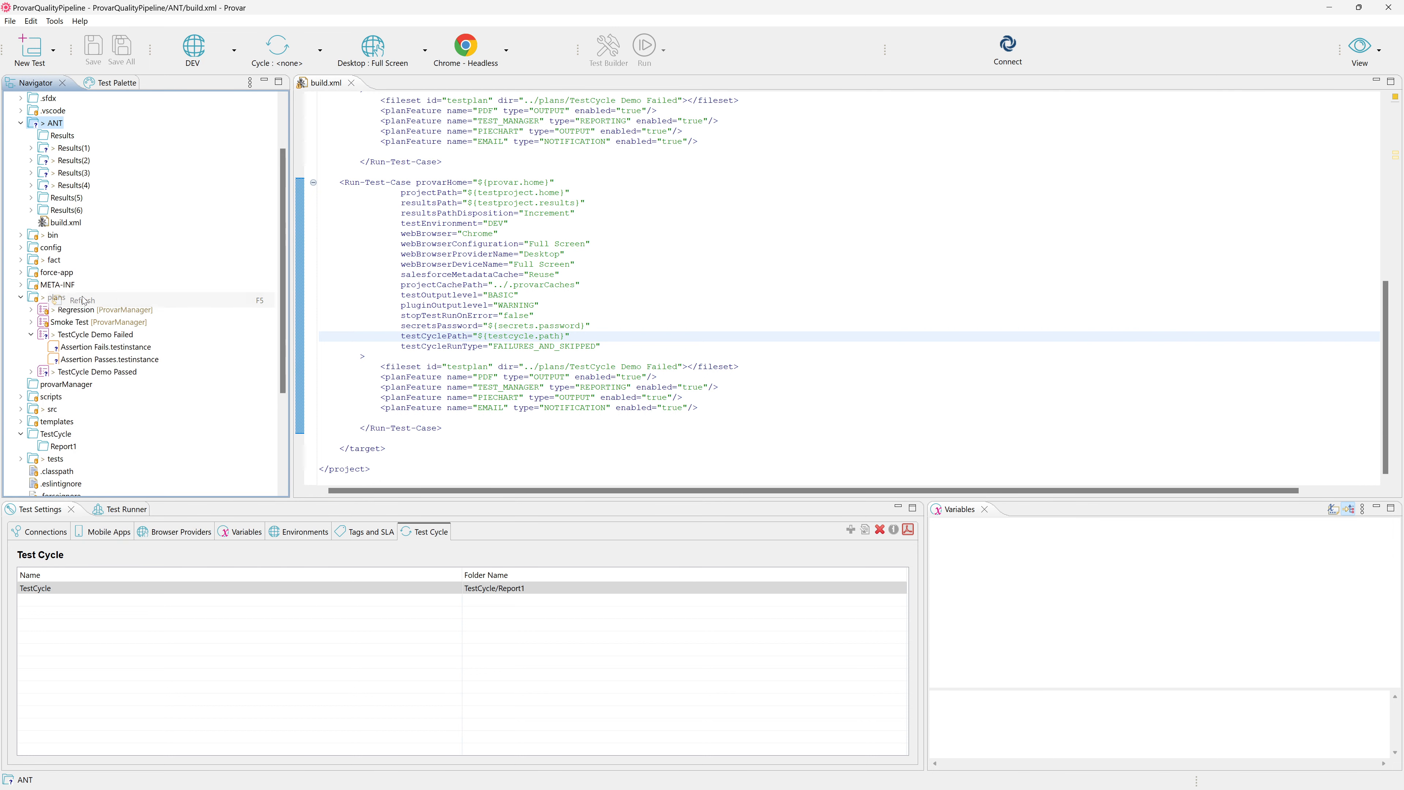
Expand the Results(5) folder in the ANT folder and show its location in File Explorer from its properties.
{"action": "left_click", "coordinate": [81, 200]}
{"action": "left_click", "coordinate": [85, 210], "text": "shift"}
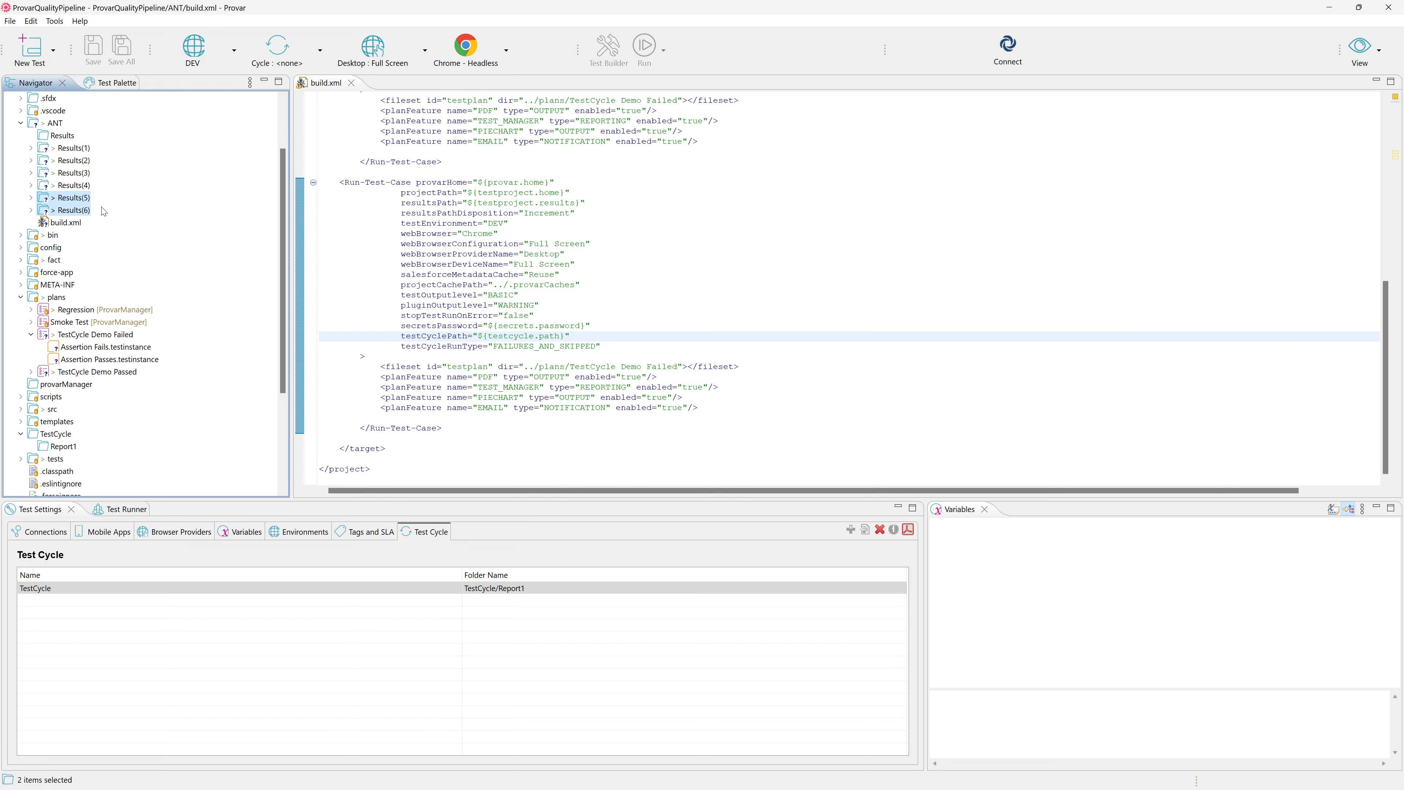
{"action": "double_click", "coordinate": [76, 199]}
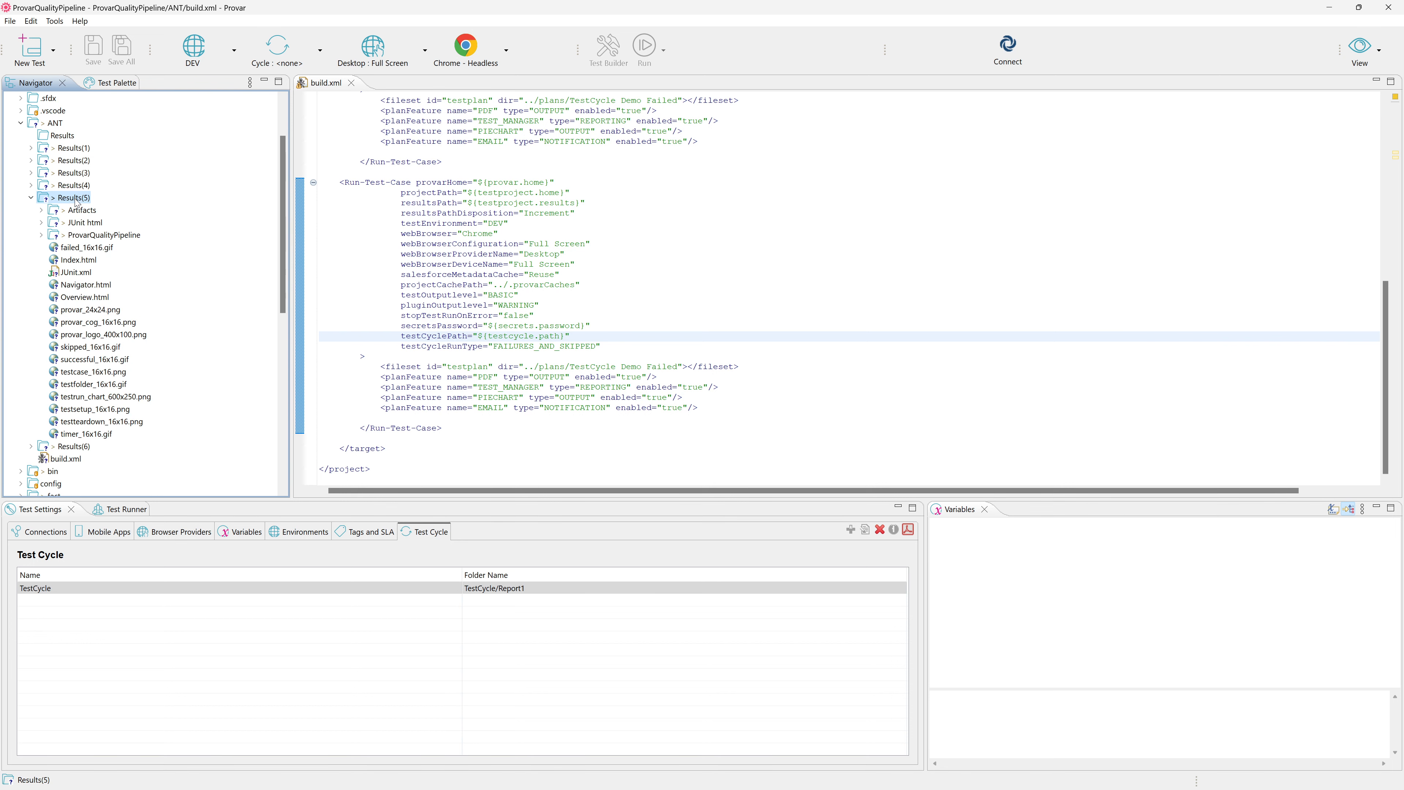
{"action": "key", "text": "alt+Return"}
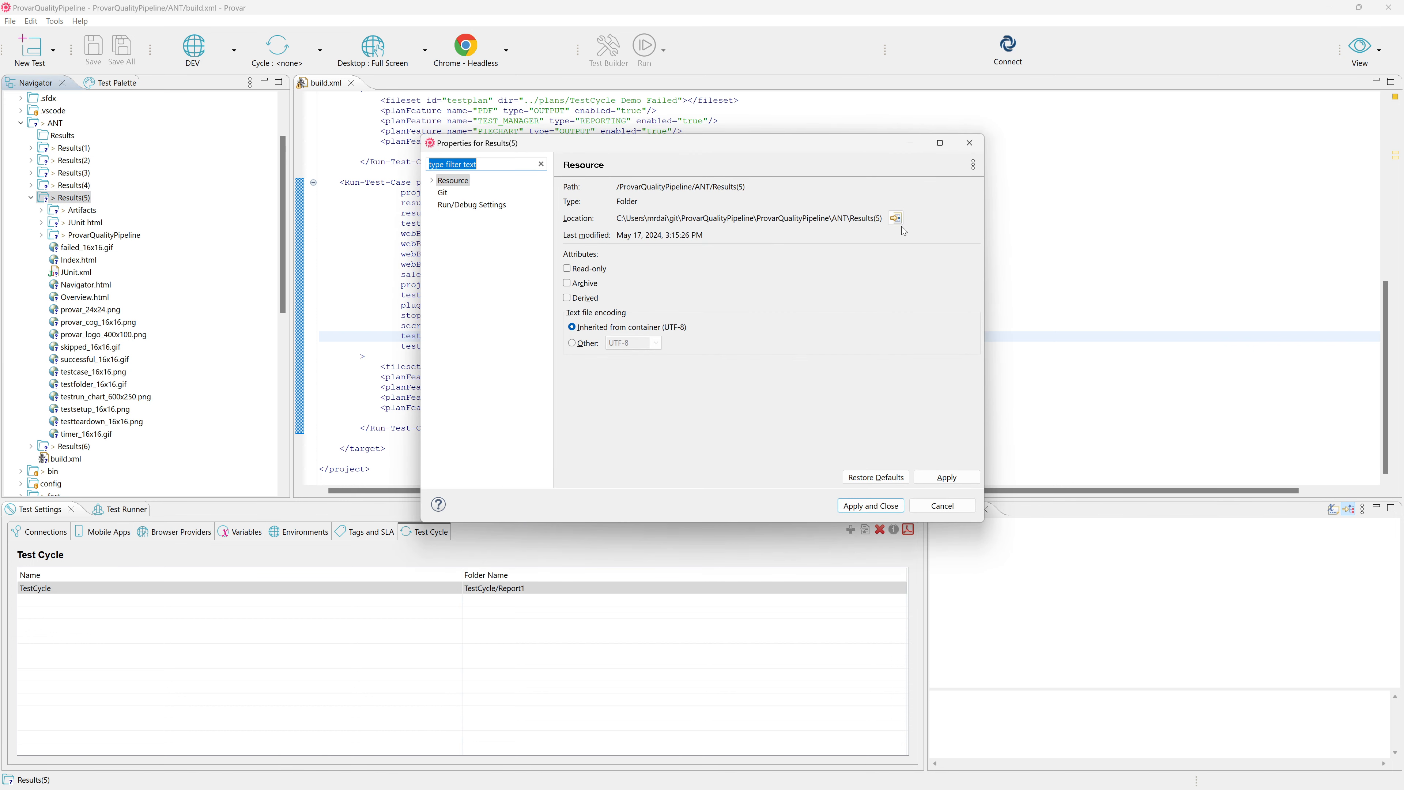
{"action": "left_click", "coordinate": [895, 218]}
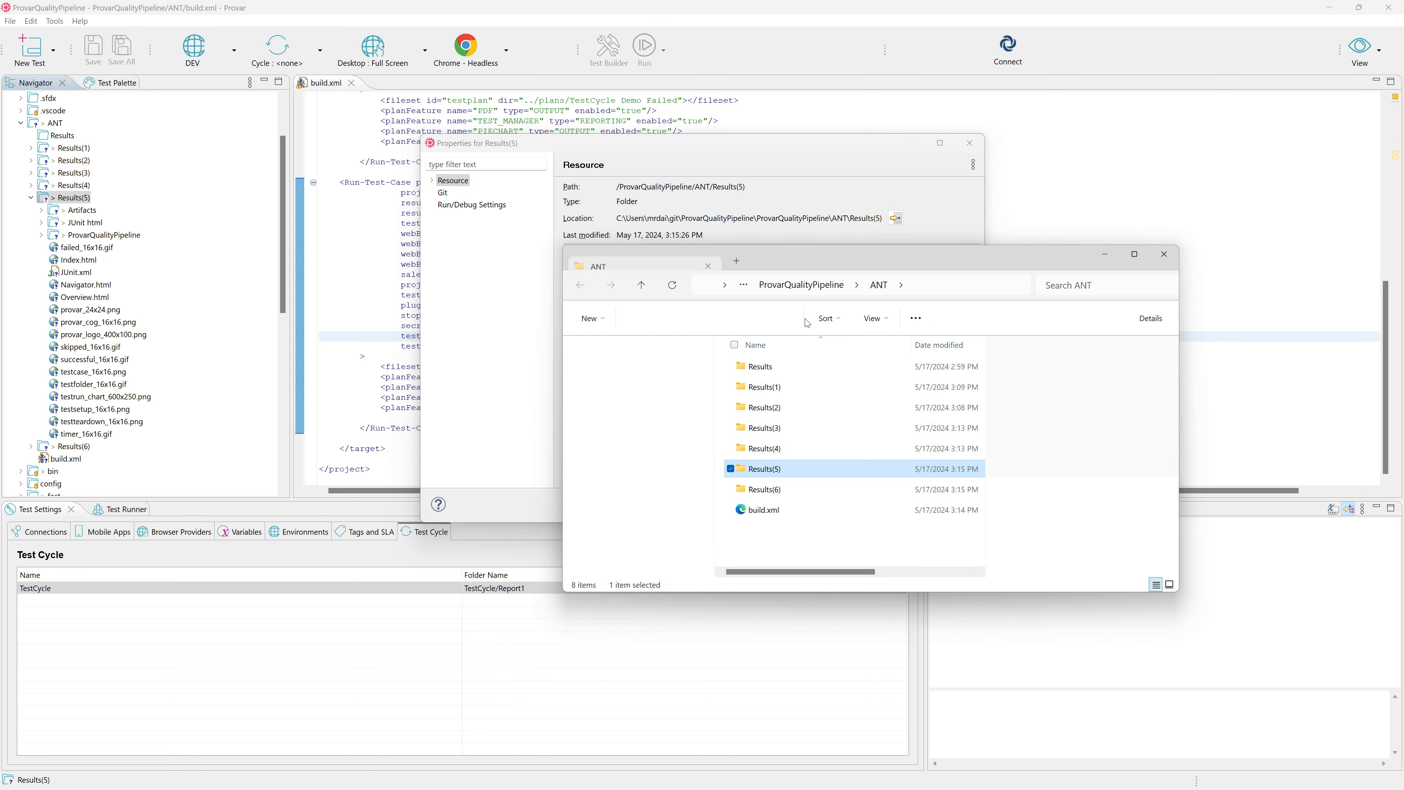
Open executionReport.pdf from the Artifacts folder of Results(5), review its test outcomes, and return to Provar.
{"action": "double_click", "coordinate": [780, 471]}
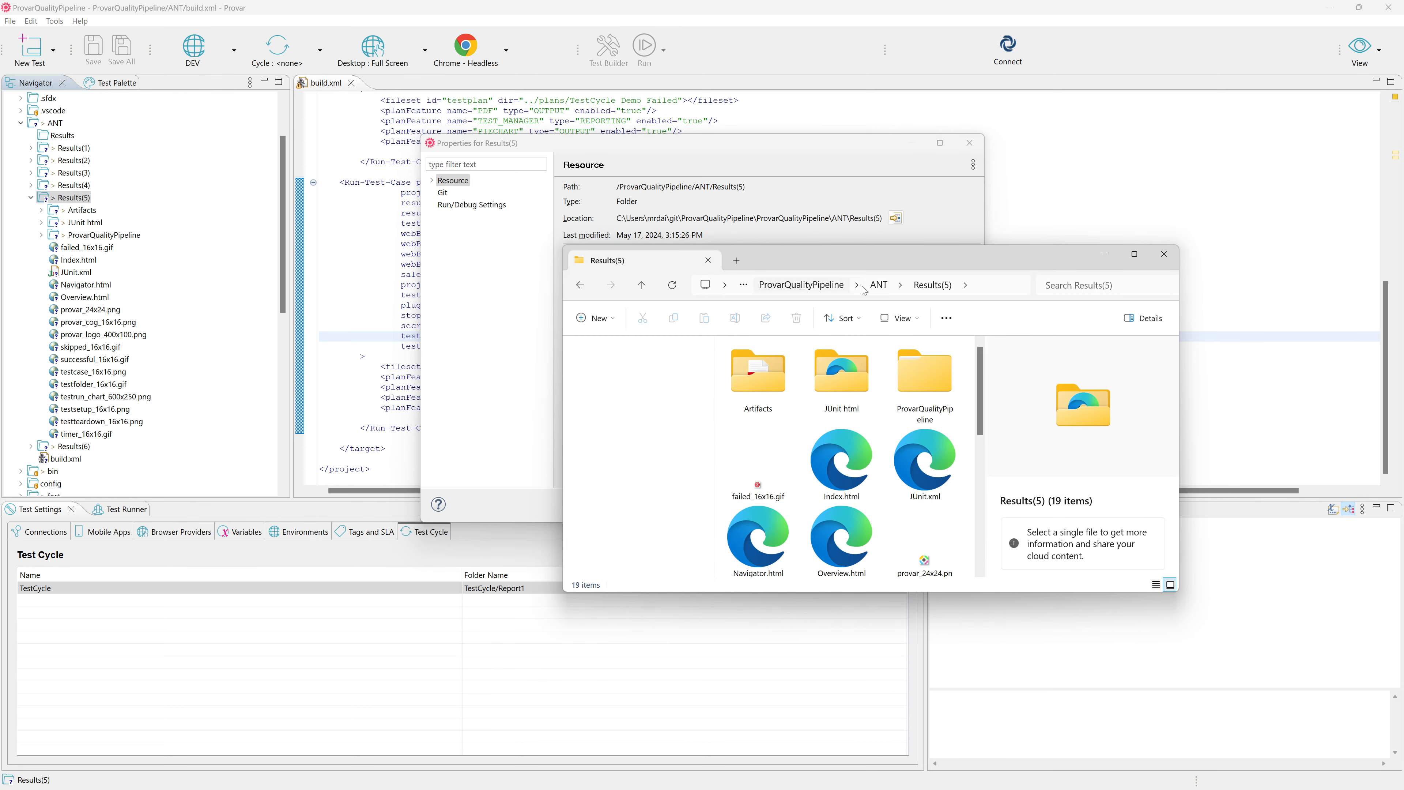
{"action": "double_click", "coordinate": [764, 380]}
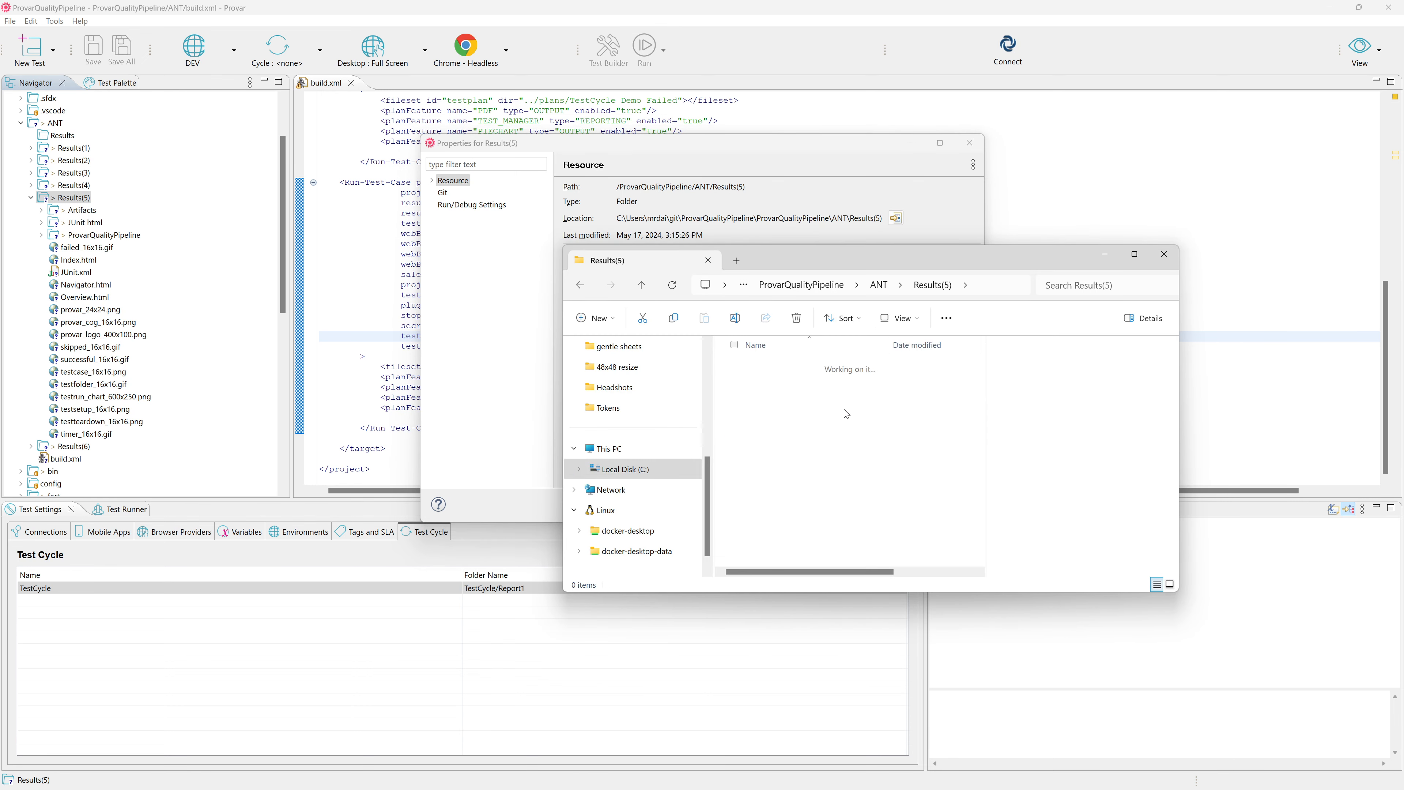
{"action": "double_click", "coordinate": [777, 395]}
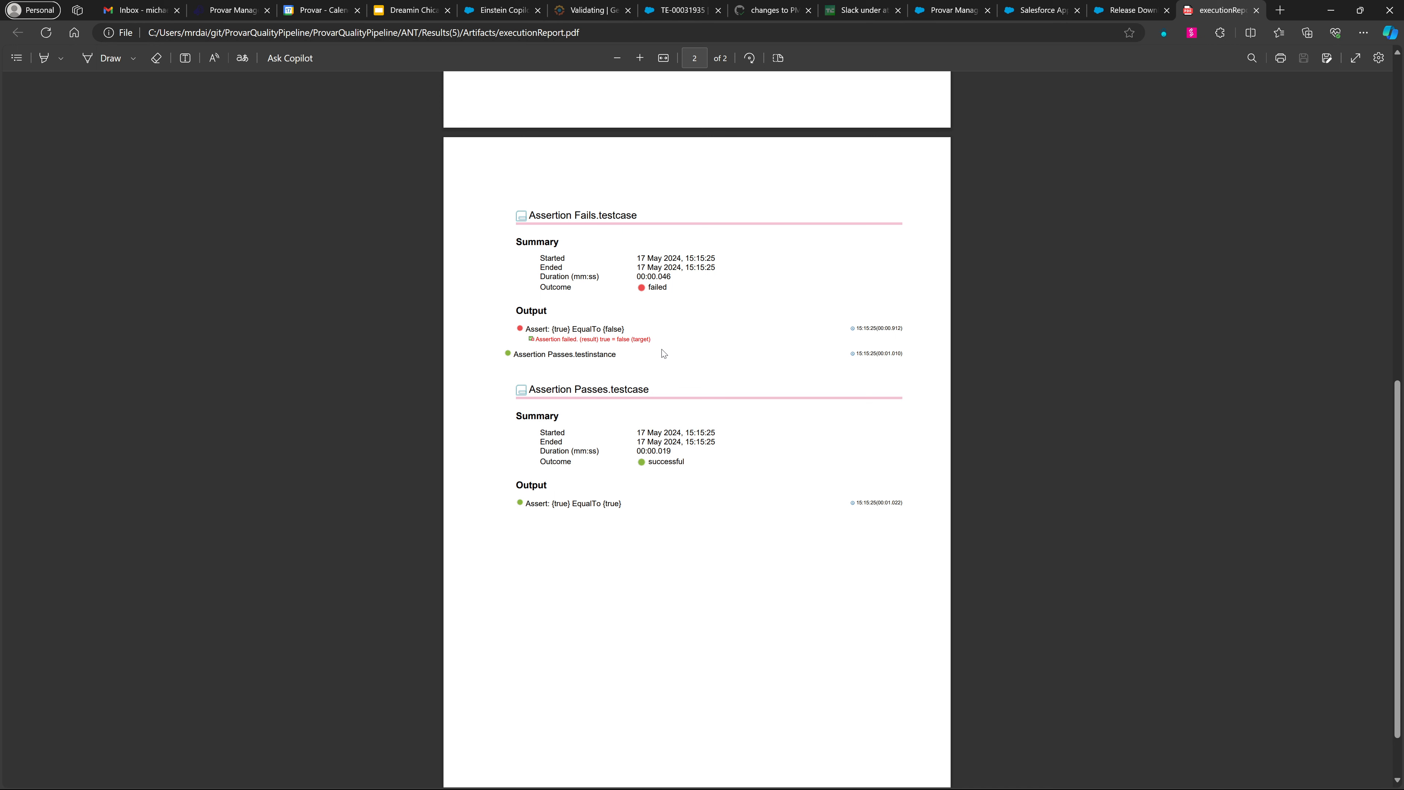
{"action": "scroll", "coordinate": [691, 343], "scroll_direction": "down", "scroll_amount": 1}
{"action": "scroll", "coordinate": [691, 352], "scroll_direction": "up", "scroll_amount": 10}
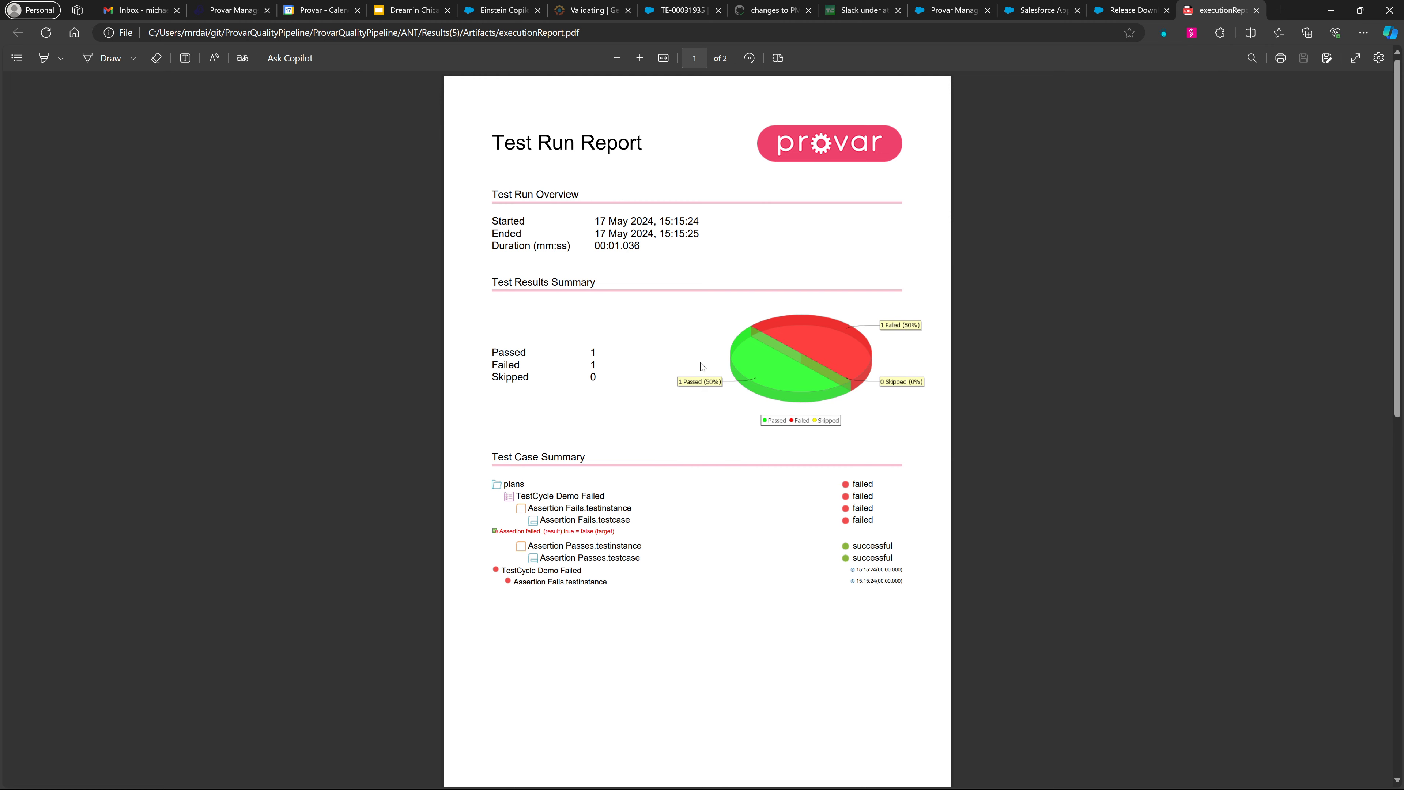
{"action": "left_click", "coordinate": [1330, 10]}
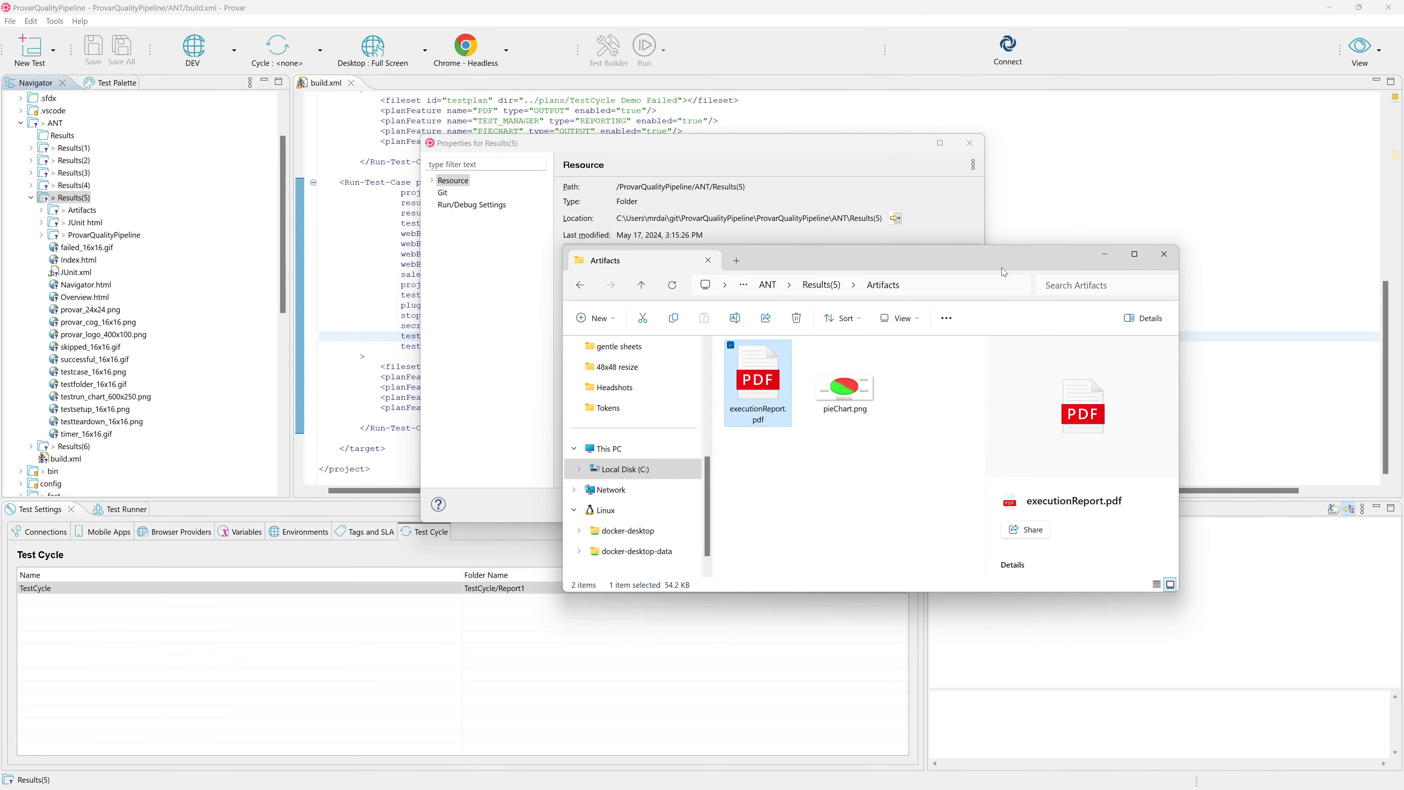
{"action": "left_click", "coordinate": [1164, 253]}
{"action": "left_click", "coordinate": [968, 145]}
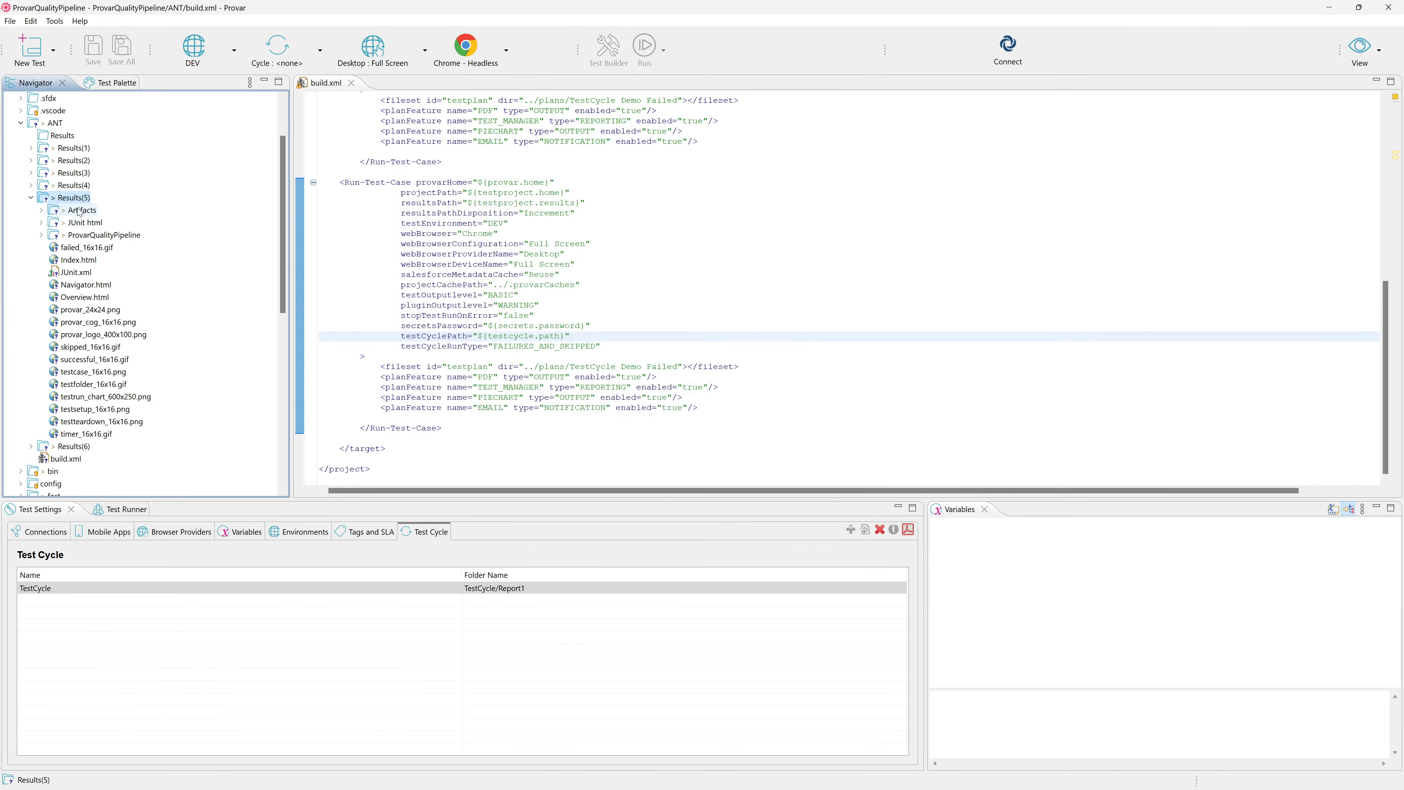
Collapse Results(5), expand Results(6), and show the location of Results(6) in File Explorer from its properties.
{"action": "double_click", "coordinate": [74, 197]}
{"action": "double_click", "coordinate": [74, 210]}
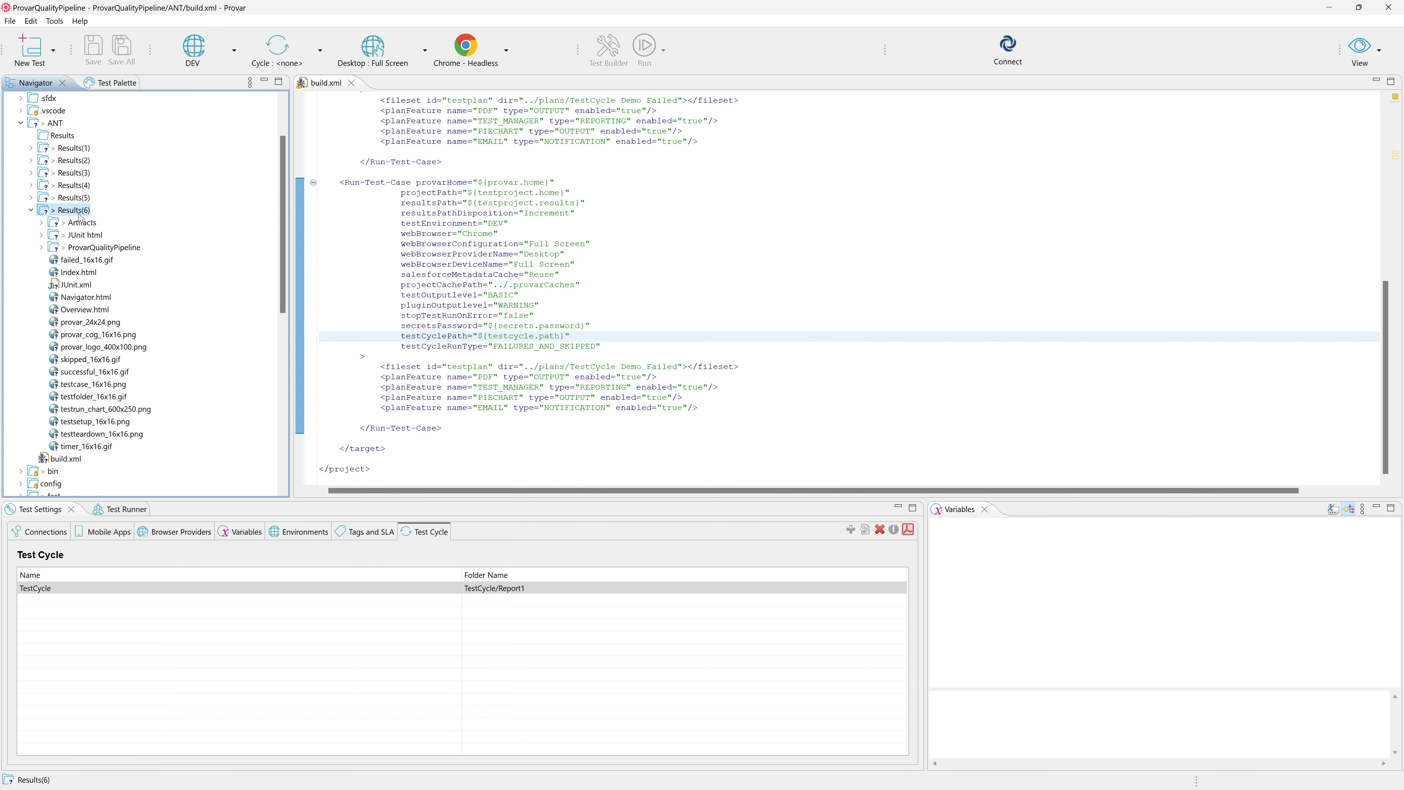
{"action": "key", "text": "alt+Return"}
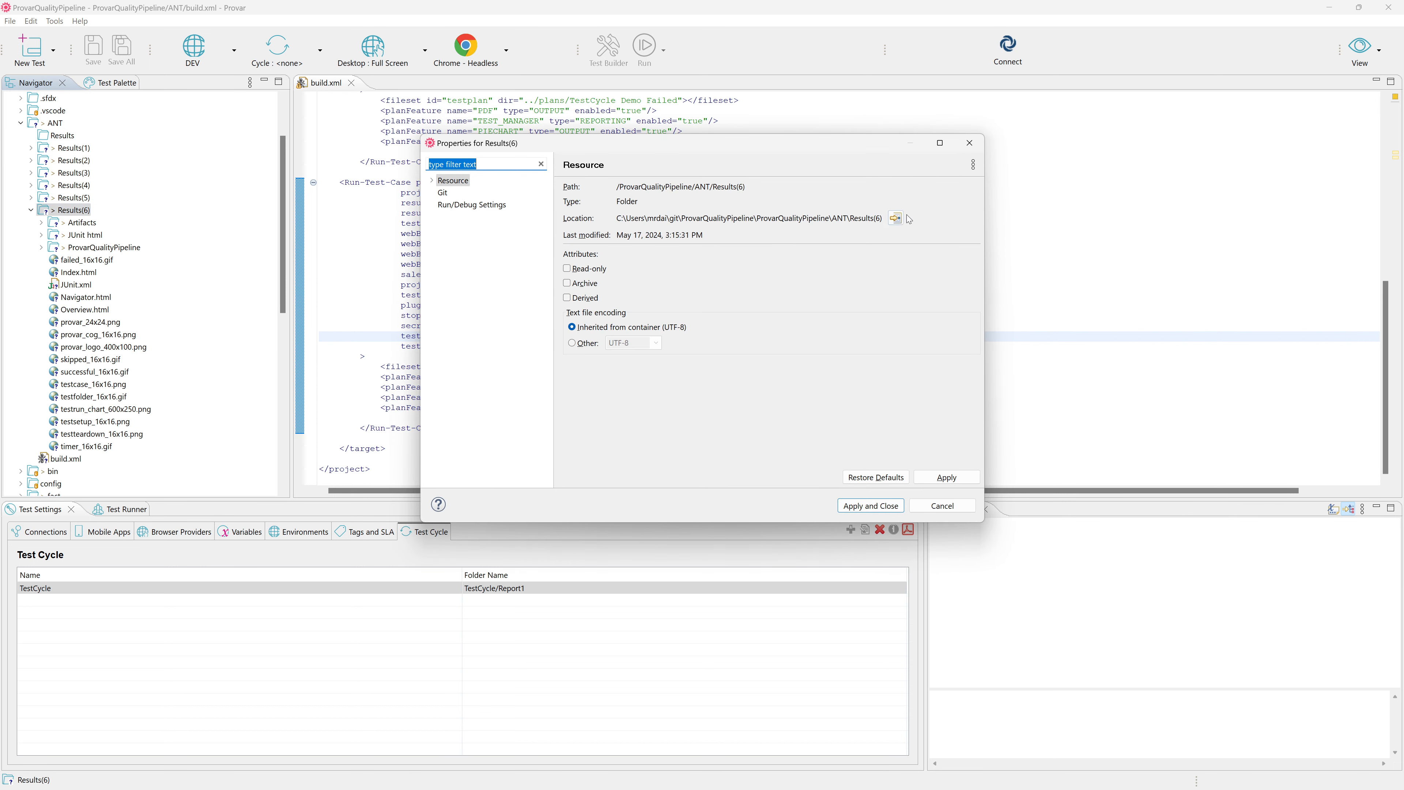
{"action": "left_click", "coordinate": [895, 218]}
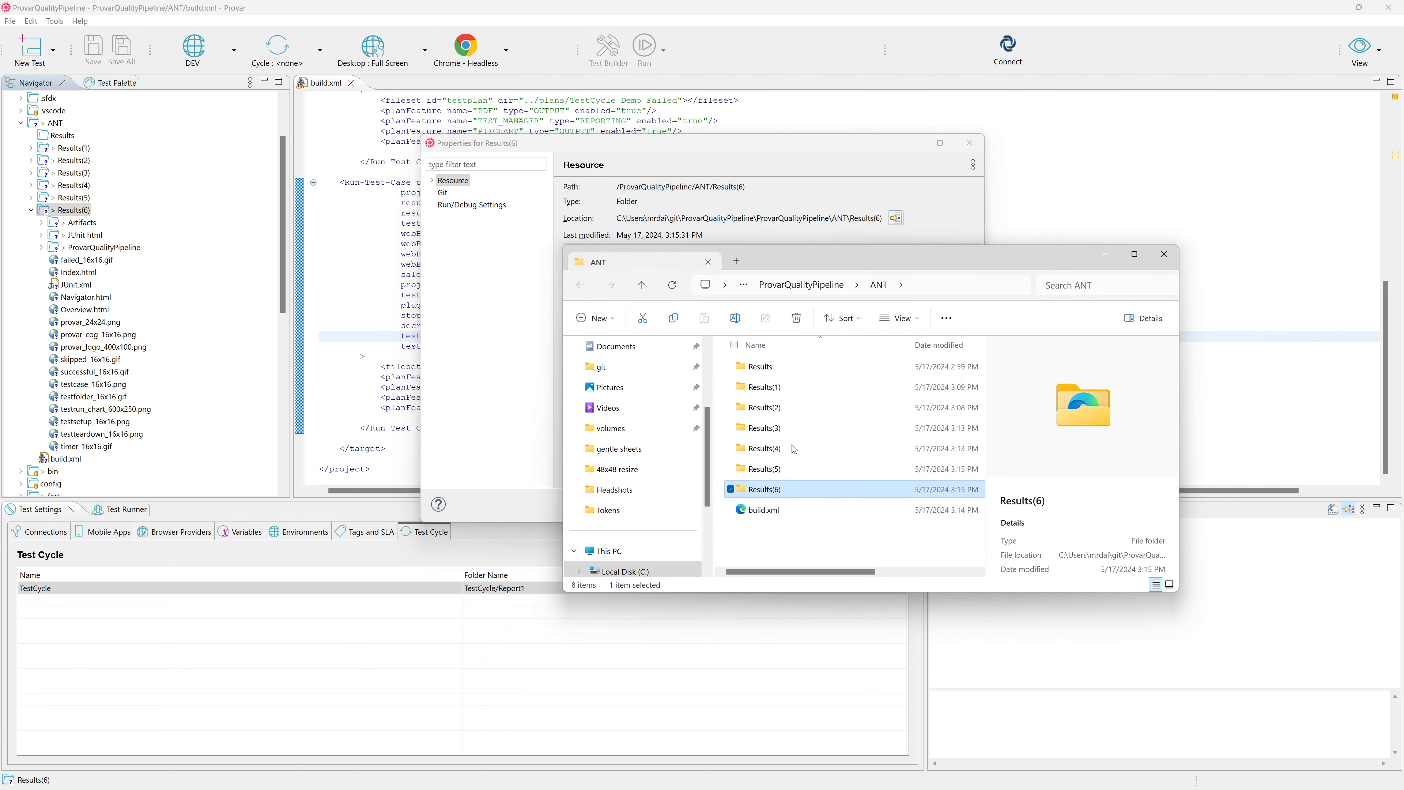
Open executionReport.pdf from the Artifacts folder of Results(6), review the rerun outcomes, and return to Provar.
{"action": "double_click", "coordinate": [787, 490]}
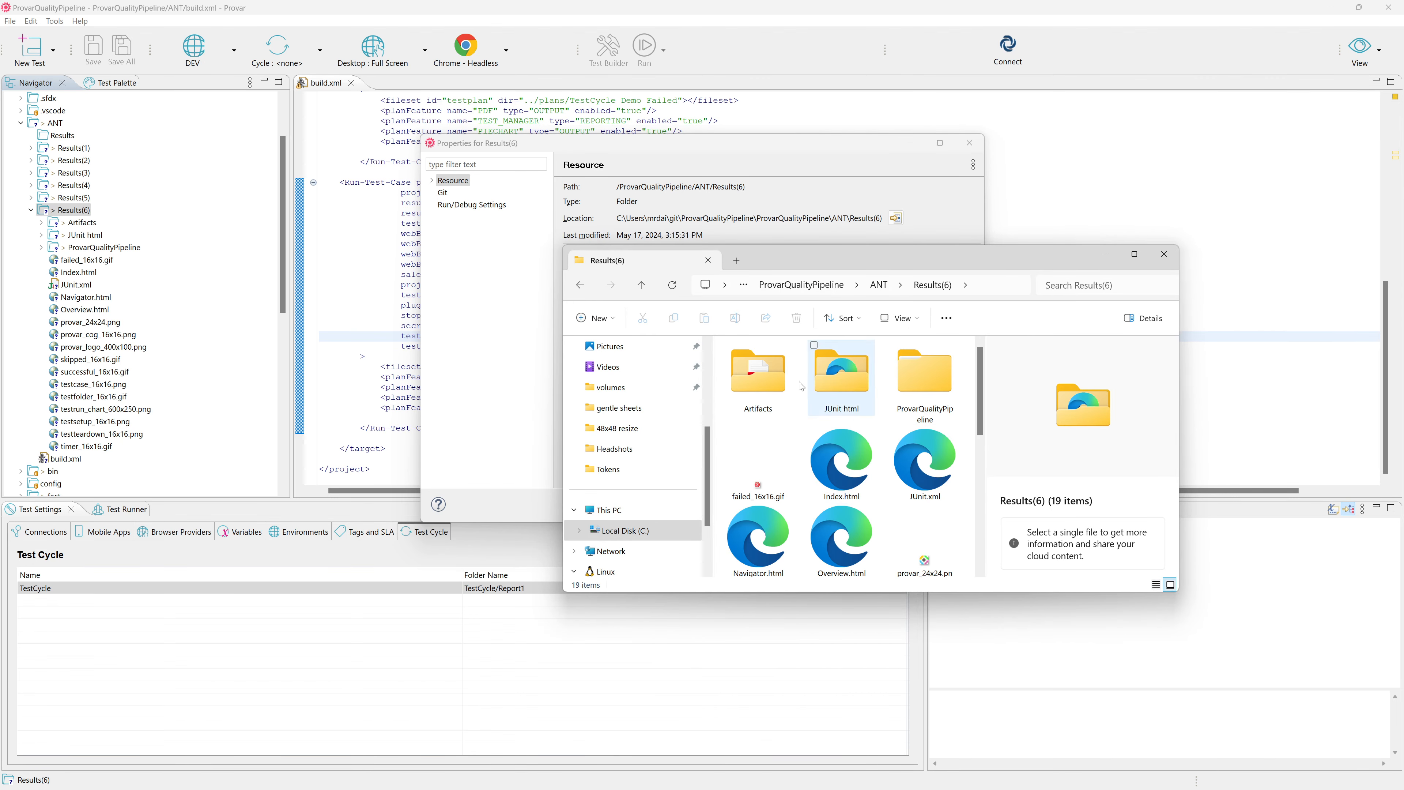
{"action": "double_click", "coordinate": [758, 381]}
{"action": "double_click", "coordinate": [757, 388]}
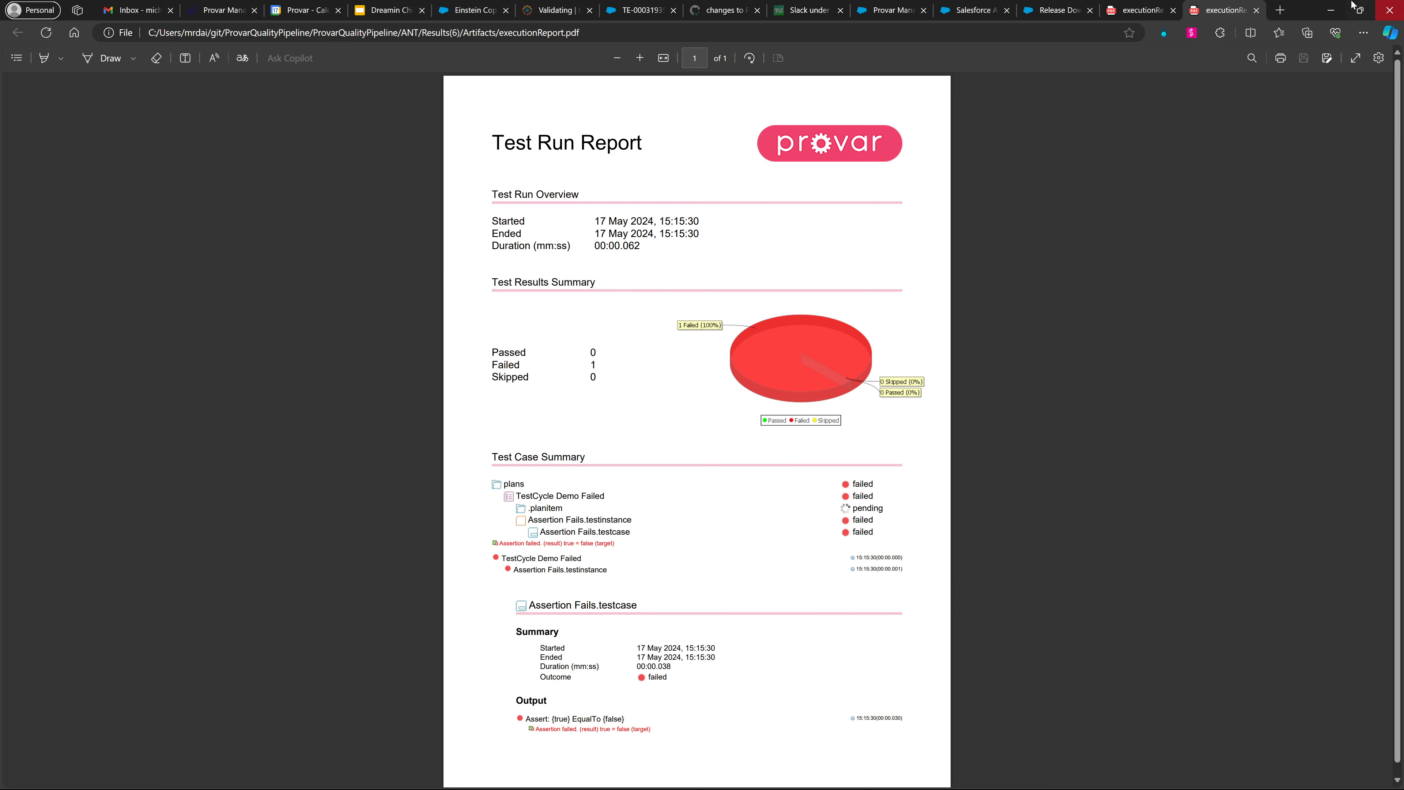
{"action": "left_click", "coordinate": [1331, 10]}
{"action": "left_click", "coordinate": [1163, 254]}
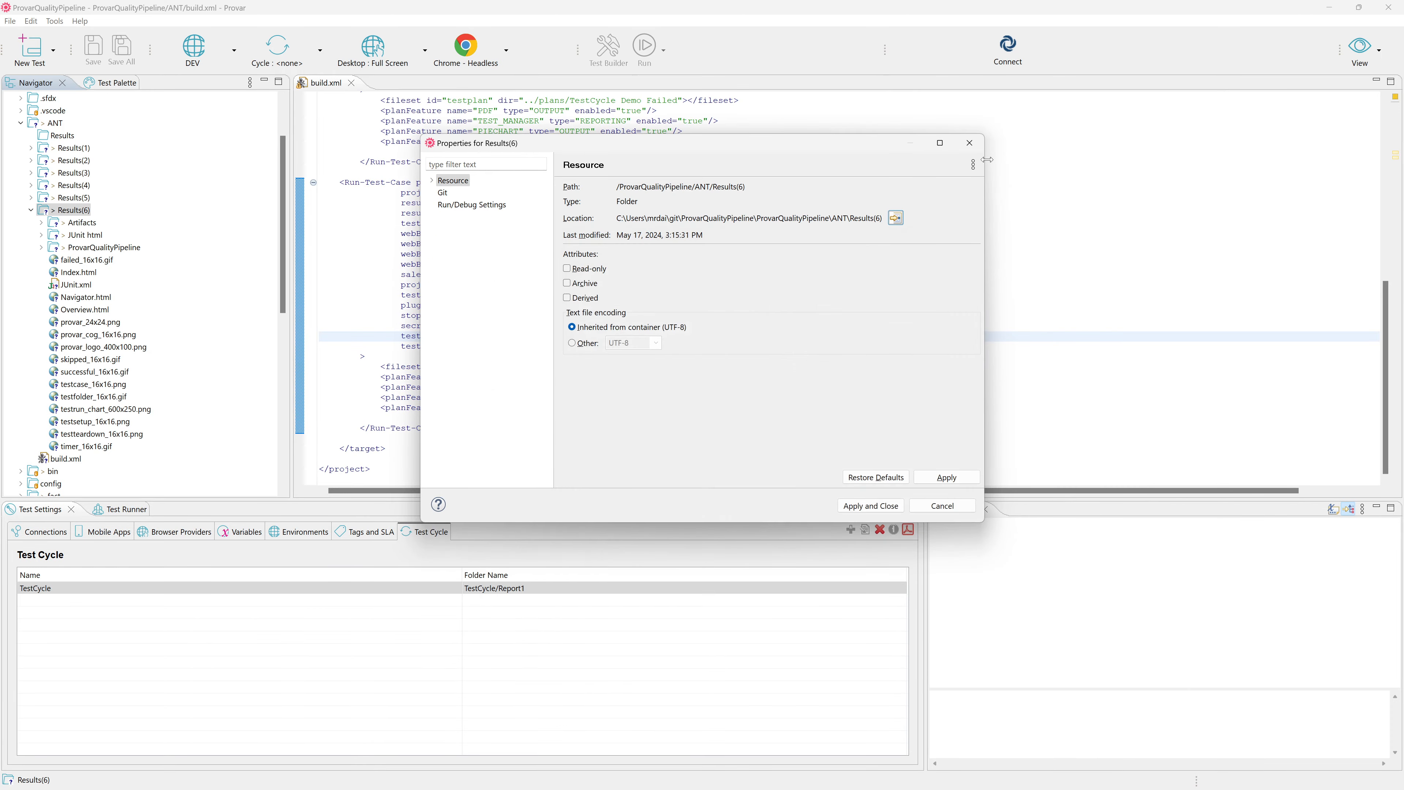
{"action": "left_click", "coordinate": [972, 144]}
Compare the first and second Run-Test-Case blocks in build.xml by highlighting each one, and collapse the Results(6) folder.
{"action": "scroll", "coordinate": [689, 306], "scroll_direction": "up", "scroll_amount": 6}
{"action": "scroll", "coordinate": [530, 283], "scroll_direction": "up", "scroll_amount": 4}
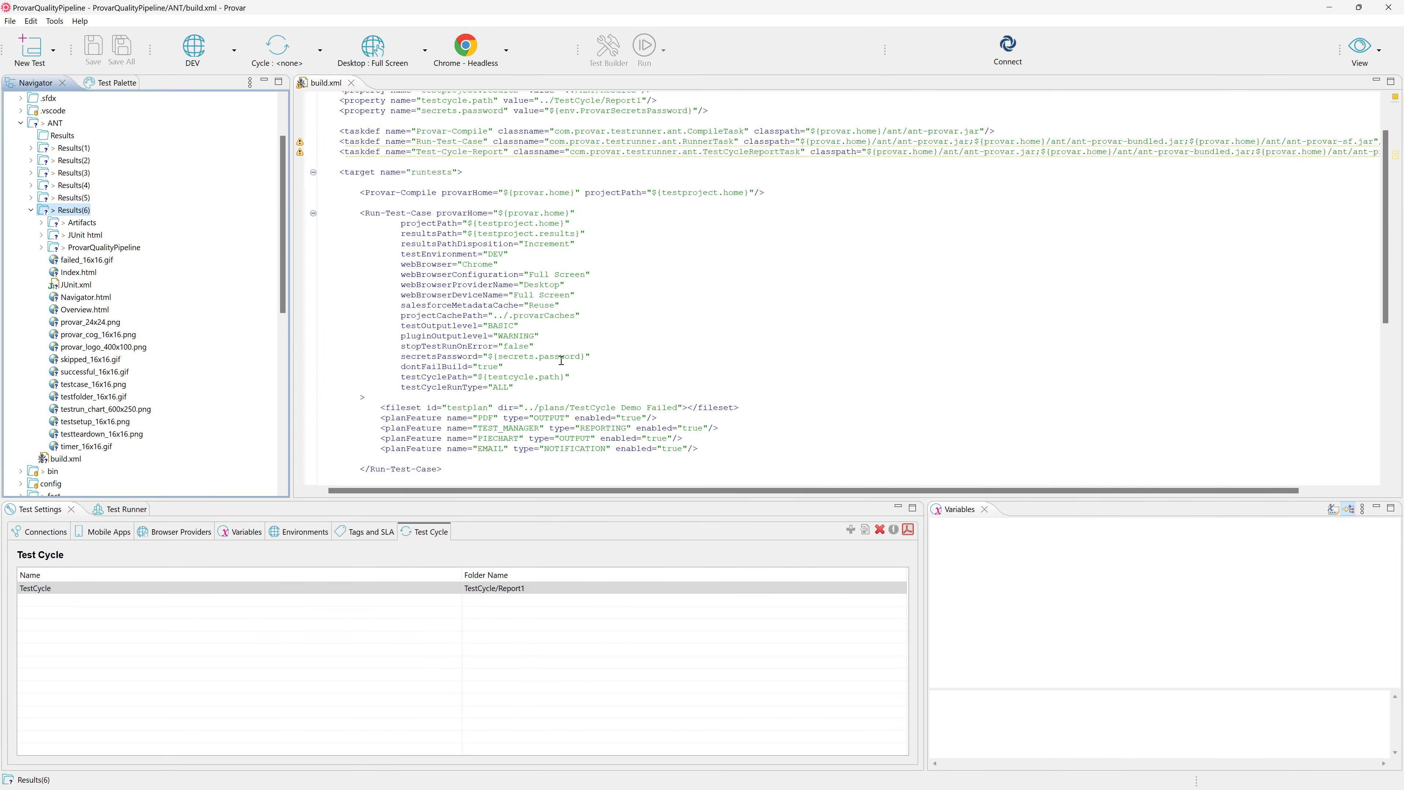
{"action": "left_click_drag", "start_coordinate": [555, 397], "coordinate": [319, 214]}
{"action": "scroll", "coordinate": [649, 283], "scroll_direction": "down", "scroll_amount": 4}
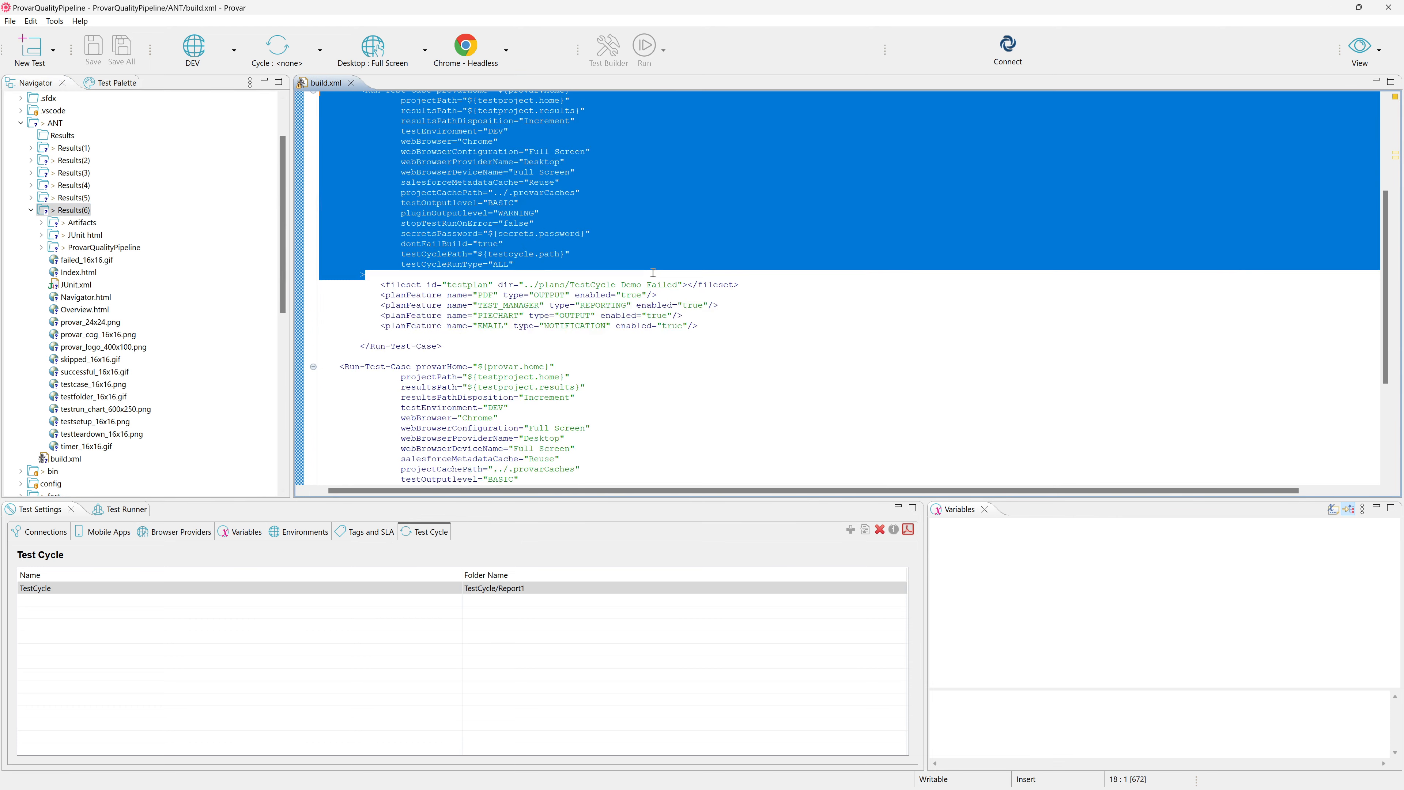
{"action": "scroll", "coordinate": [653, 282], "scroll_direction": "up", "scroll_amount": 4}
{"action": "scroll", "coordinate": [658, 281], "scroll_direction": "down", "scroll_amount": 4}
{"action": "scroll", "coordinate": [498, 295], "scroll_direction": "down", "scroll_amount": 4}
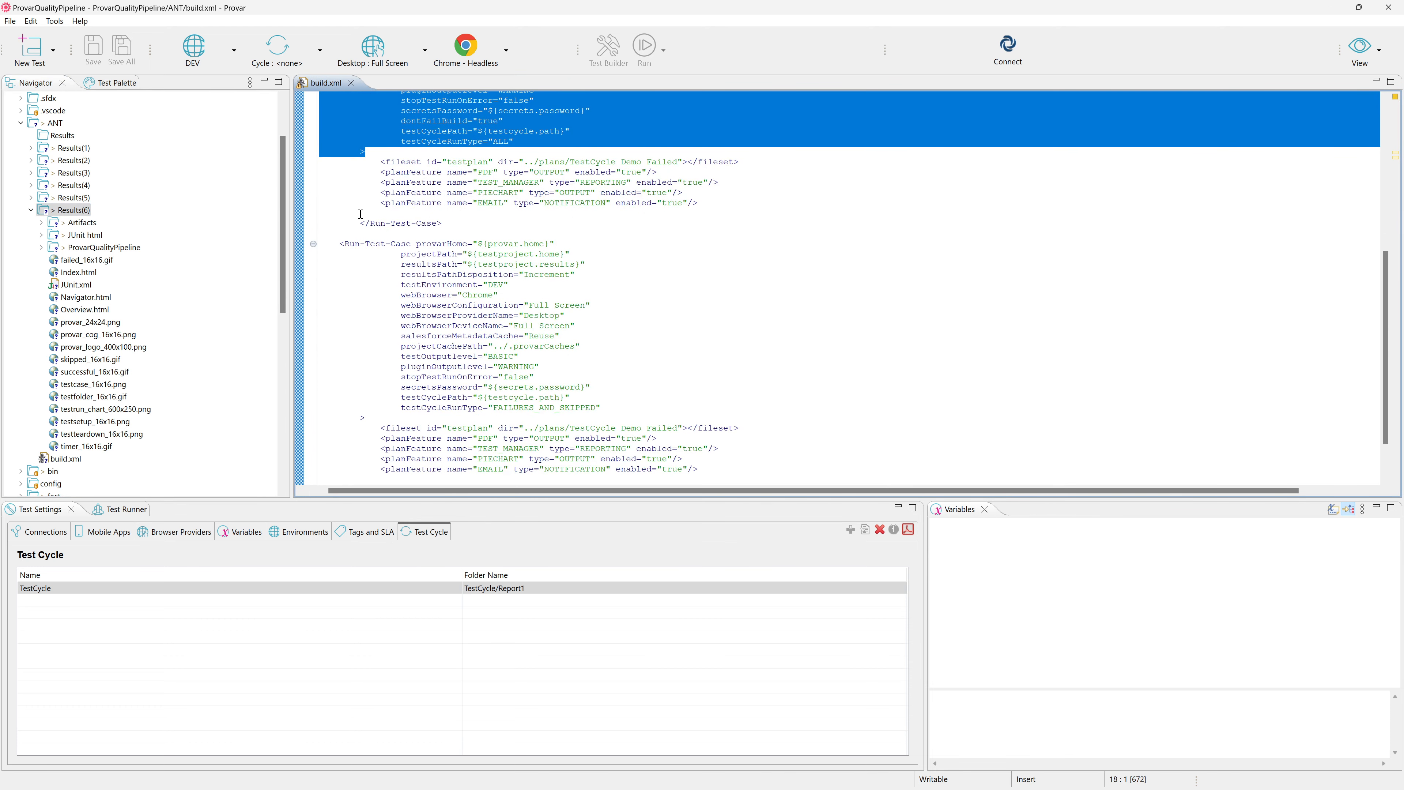
{"action": "left_click_drag", "start_coordinate": [329, 233], "coordinate": [657, 418]}
{"action": "scroll", "coordinate": [657, 416], "scroll_direction": "down", "scroll_amount": 2}
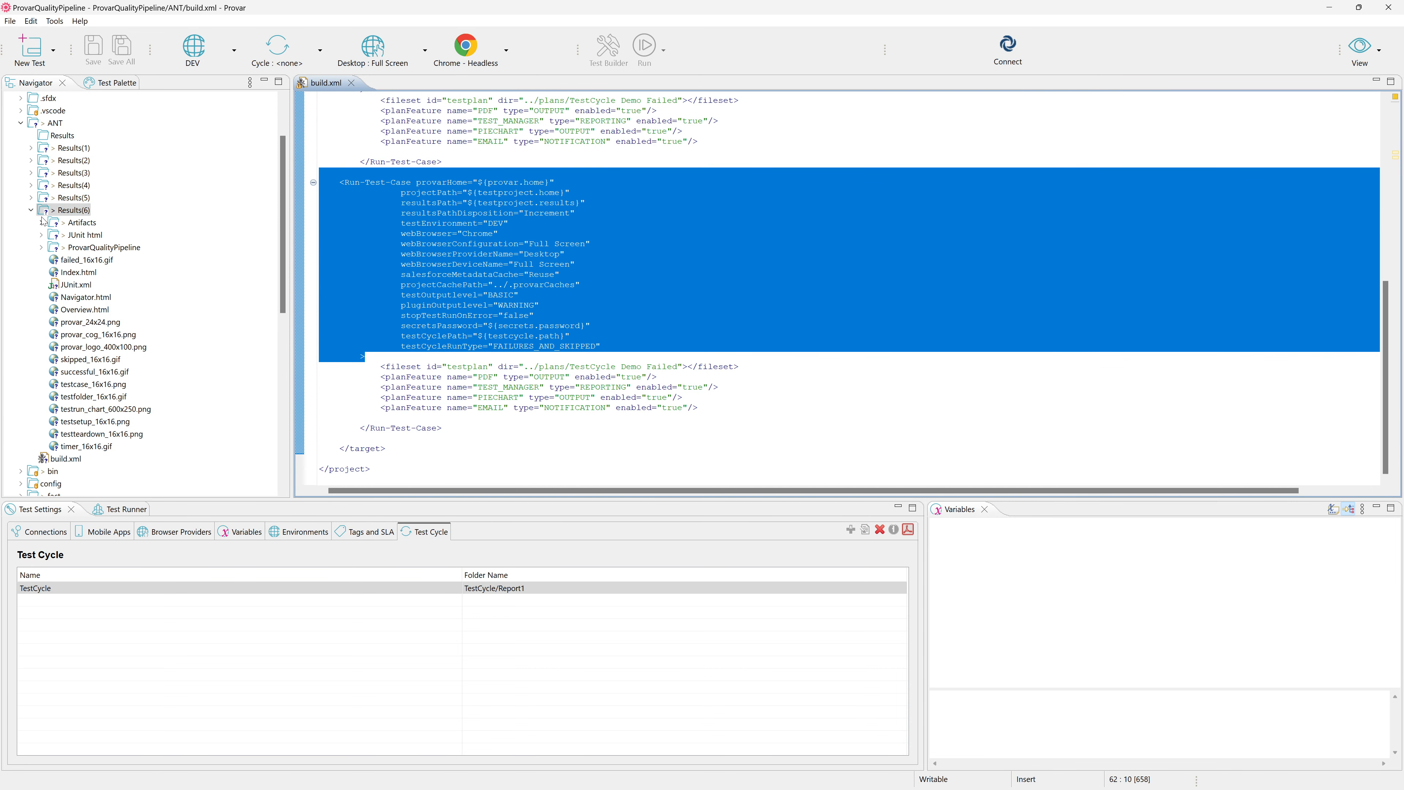
{"action": "left_click", "coordinate": [30, 210]}
{"action": "left_click", "coordinate": [657, 328]}
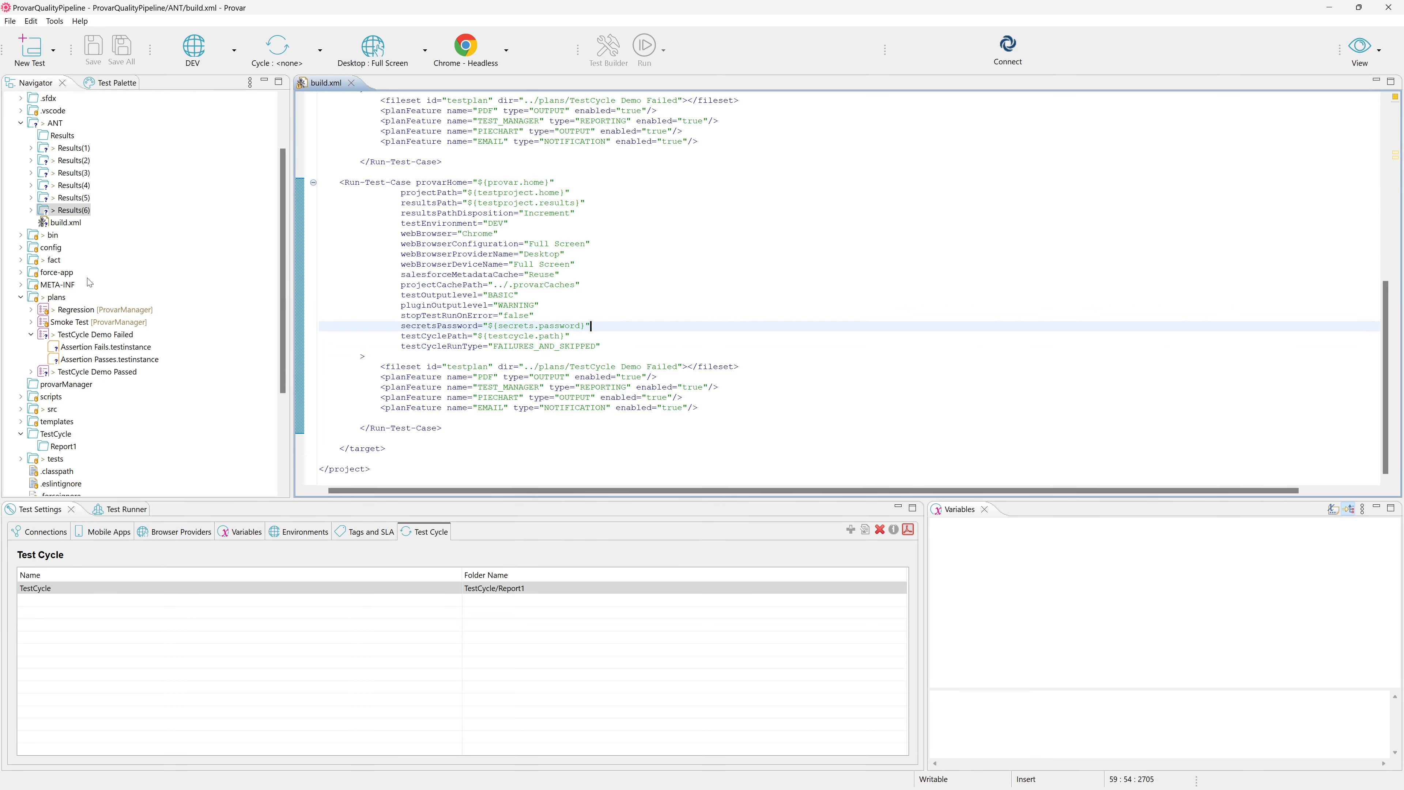
{"action": "left_click", "coordinate": [56, 127]}
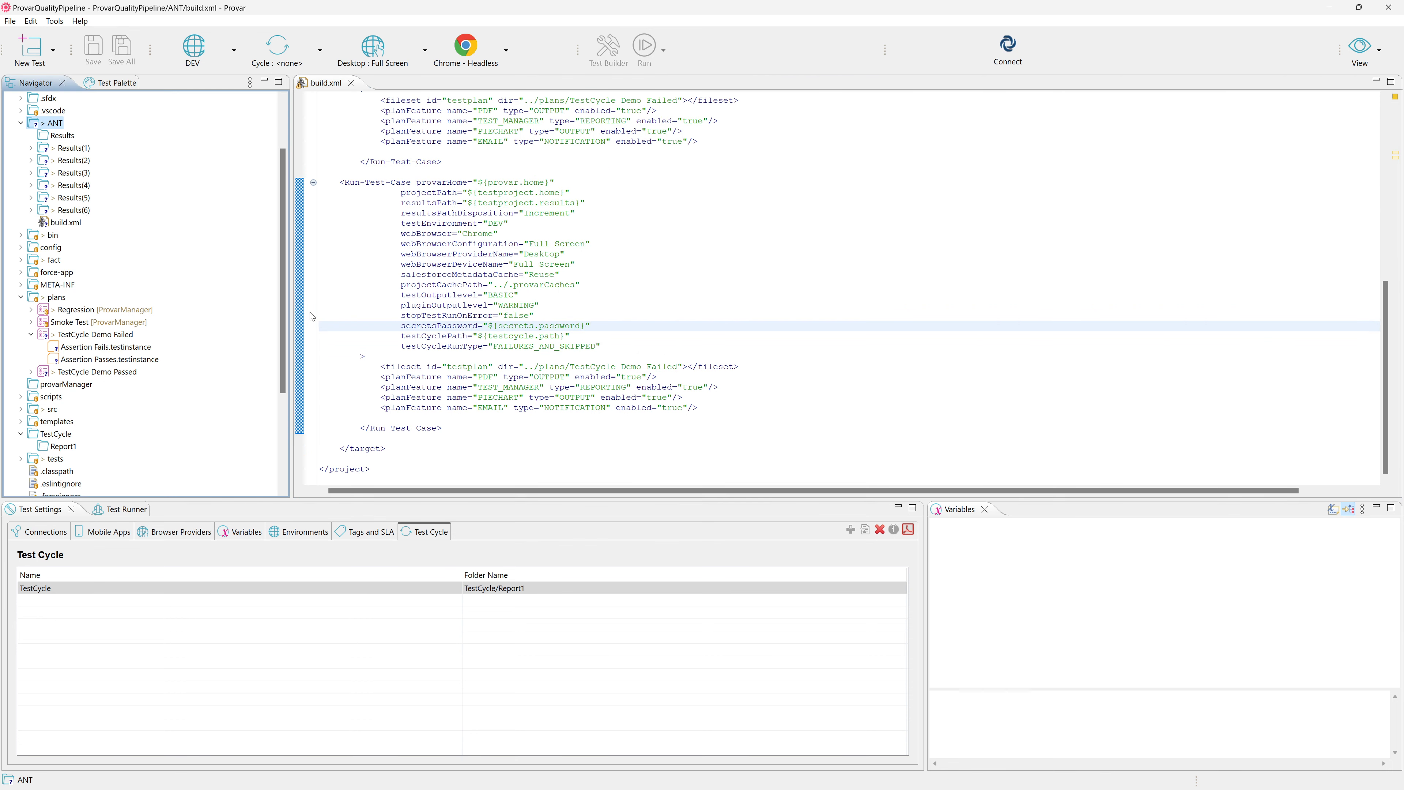
{"action": "left_click", "coordinate": [412, 532]}
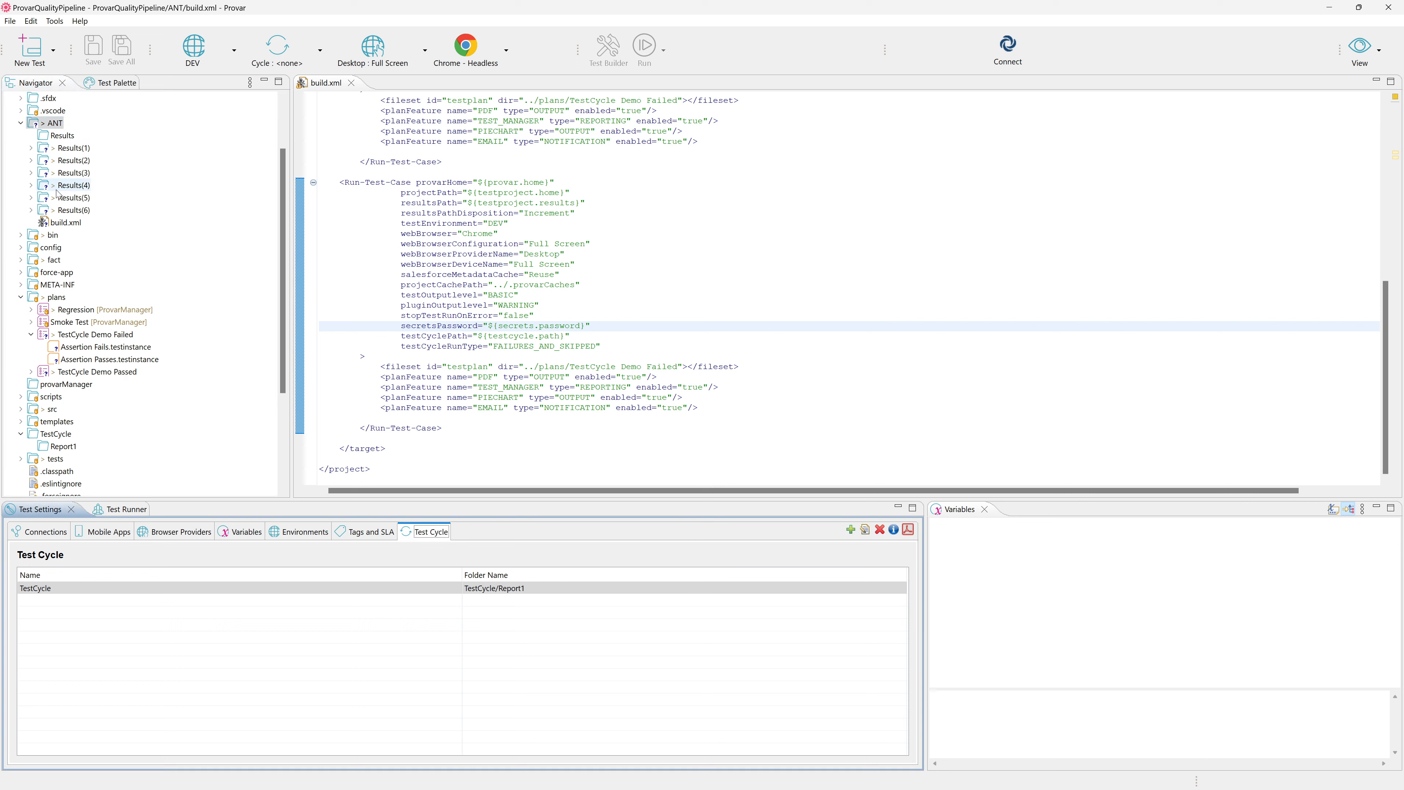
{"action": "left_click", "coordinate": [79, 335]}
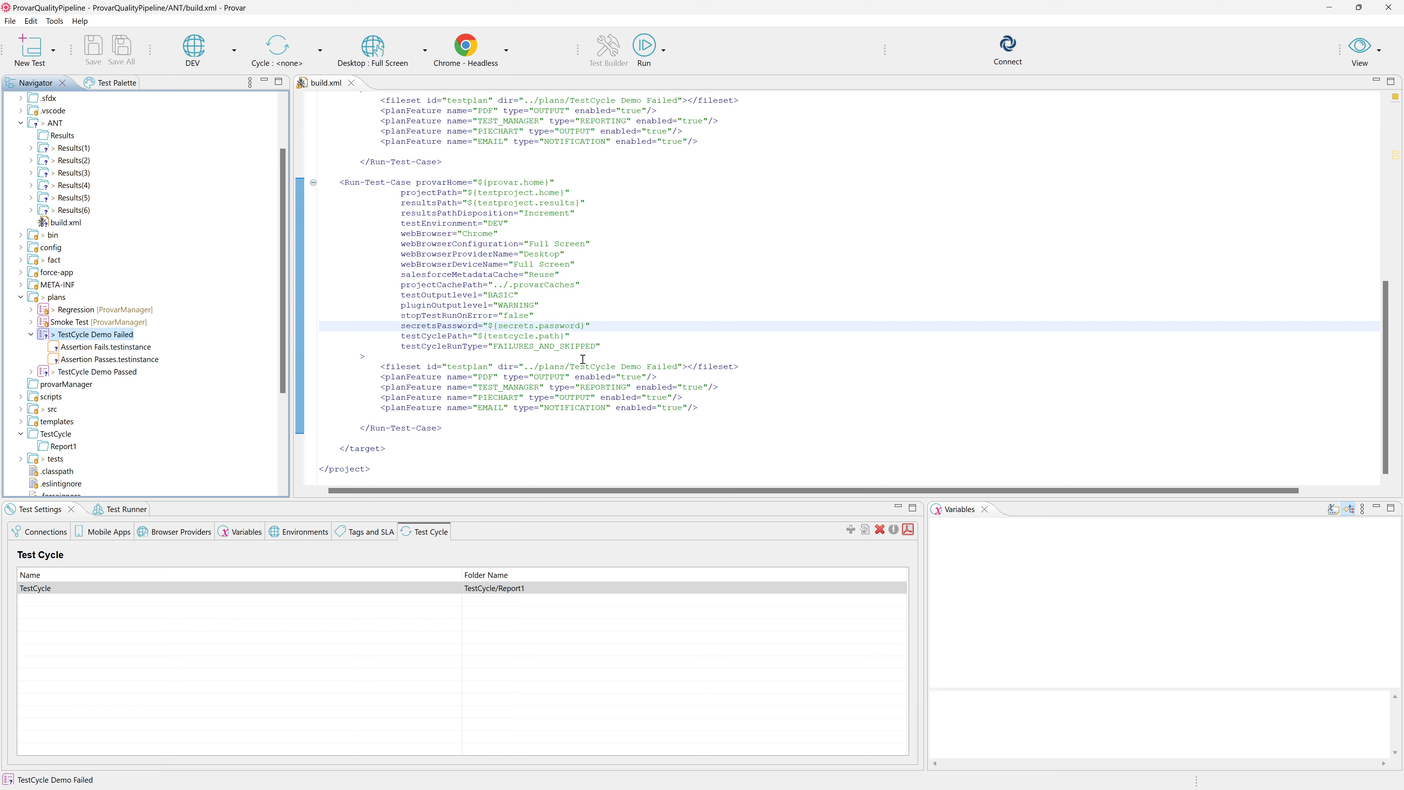
{"action": "left_click", "coordinate": [94, 197]}
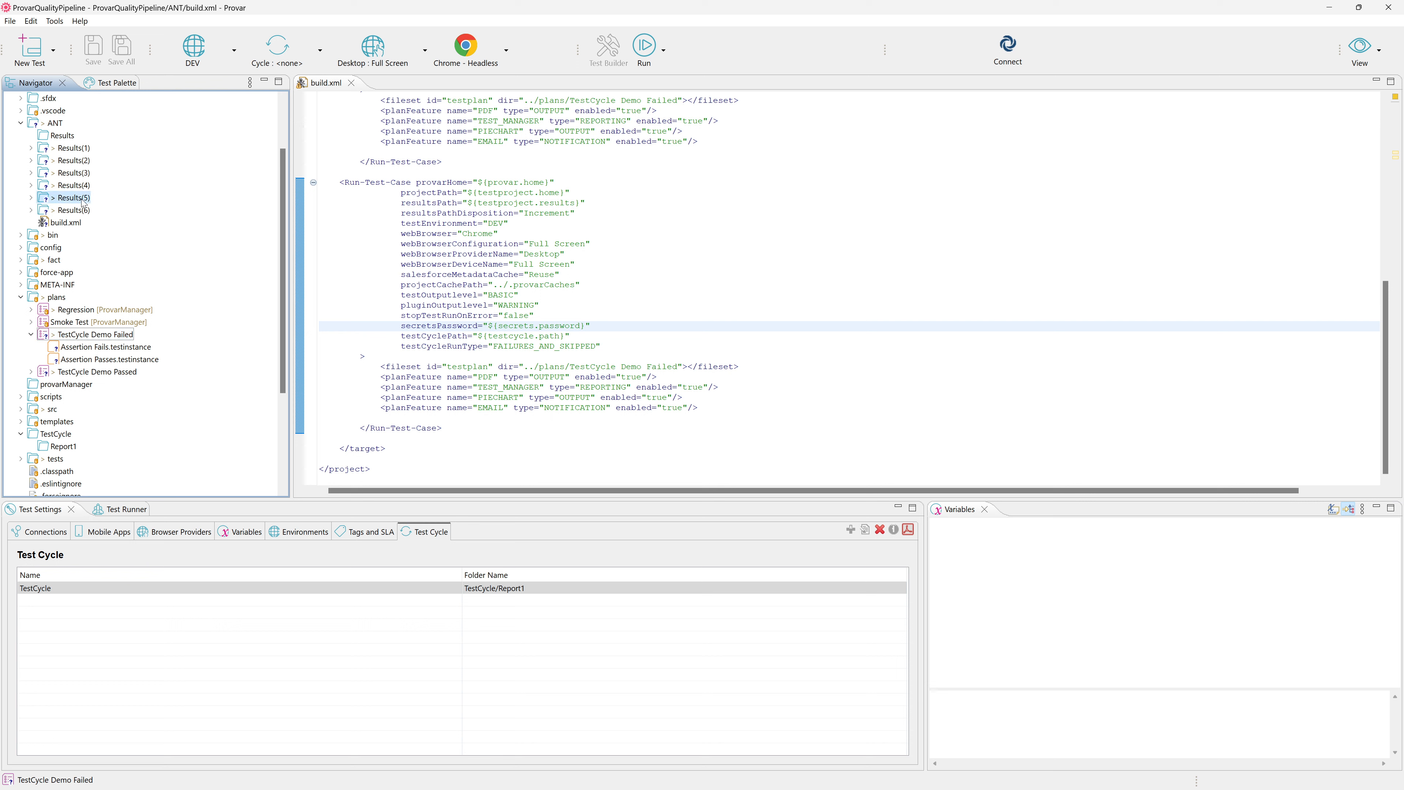
{"action": "left_click", "coordinate": [85, 209], "text": "shift"}
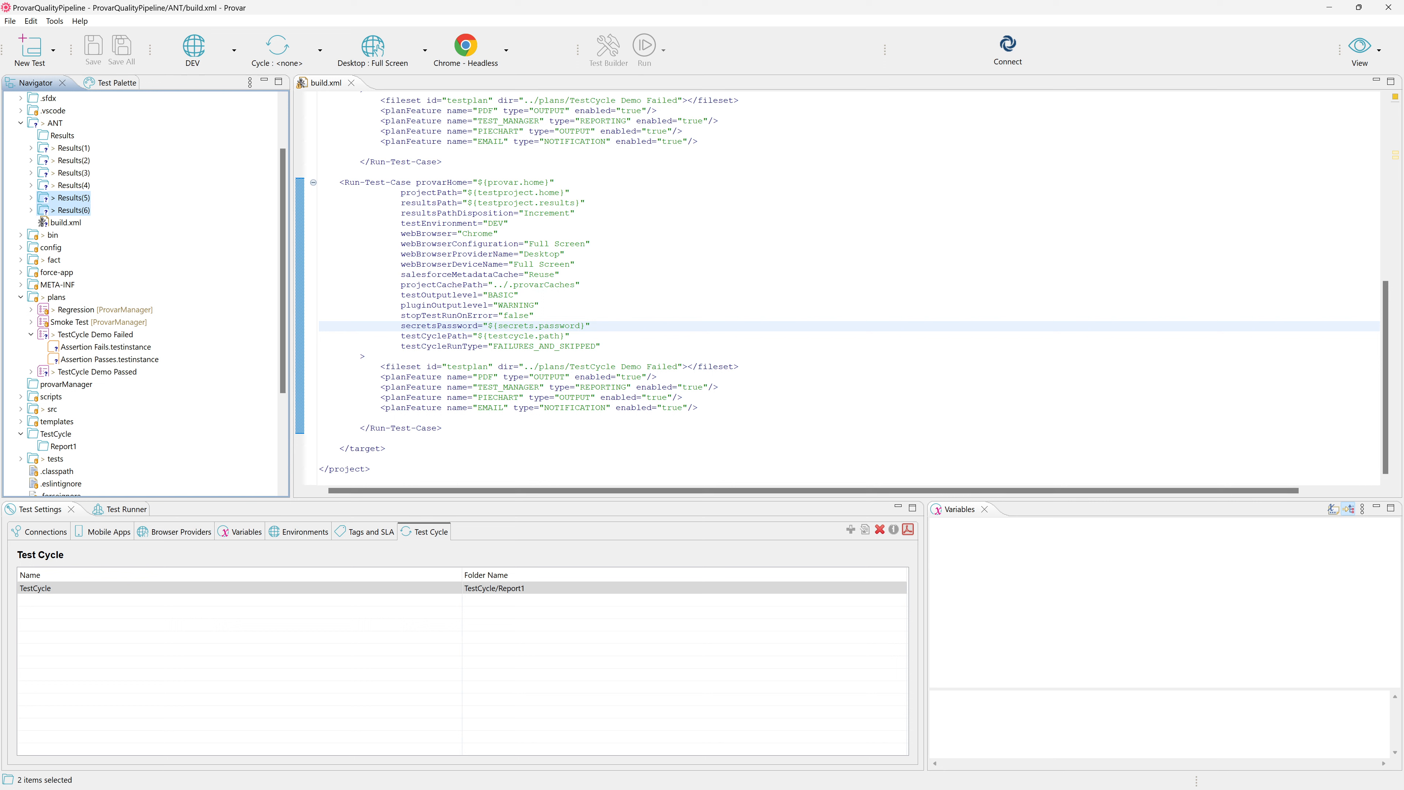
{"action": "left_click", "coordinate": [72, 198]}
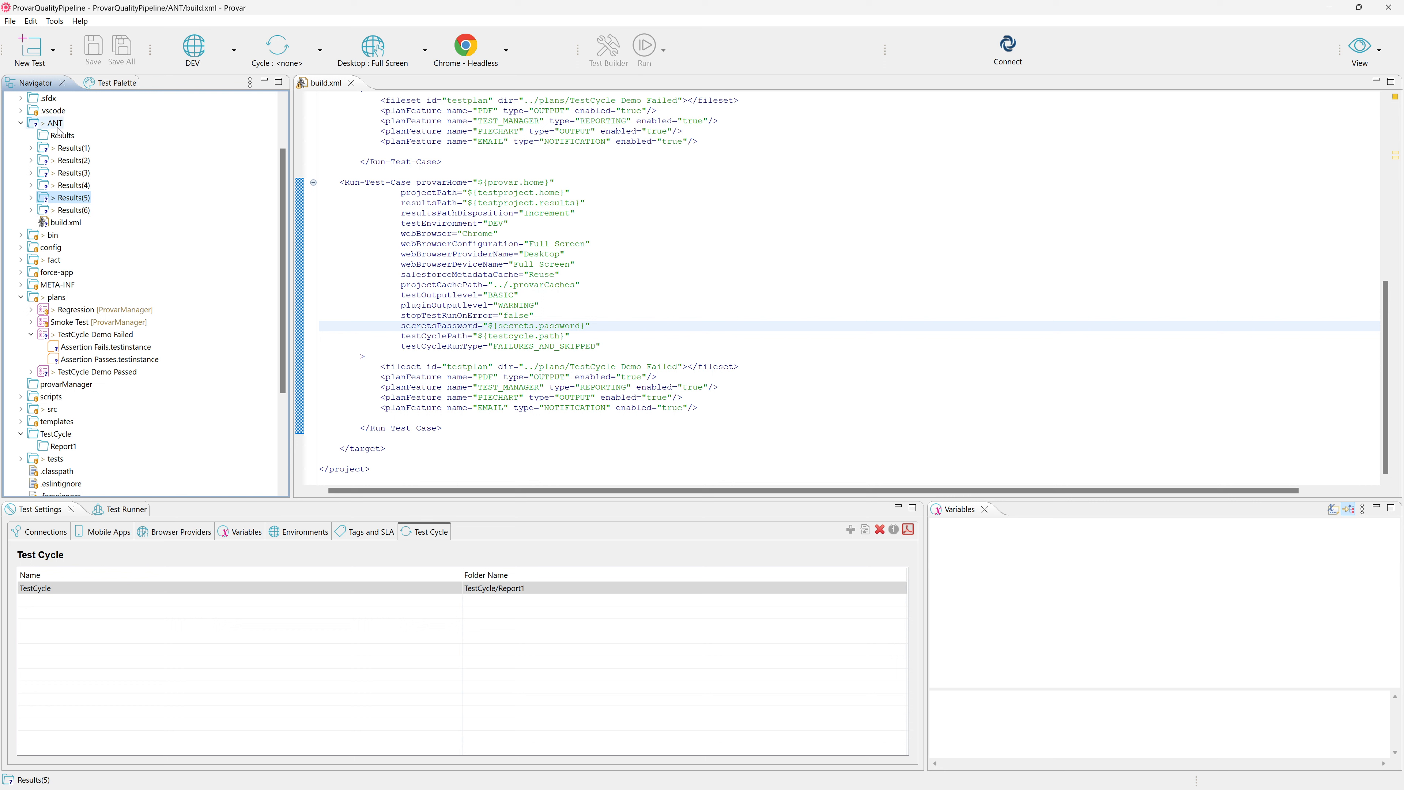